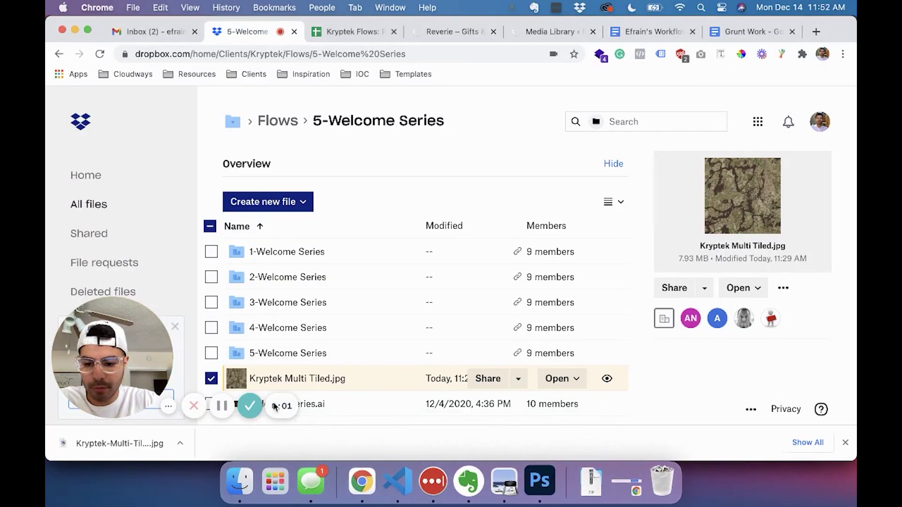
- Close the Chrome downloads bar and return to the Kryptek email design in Photoshop
{"action": "left_click", "coordinate": [845, 443]}
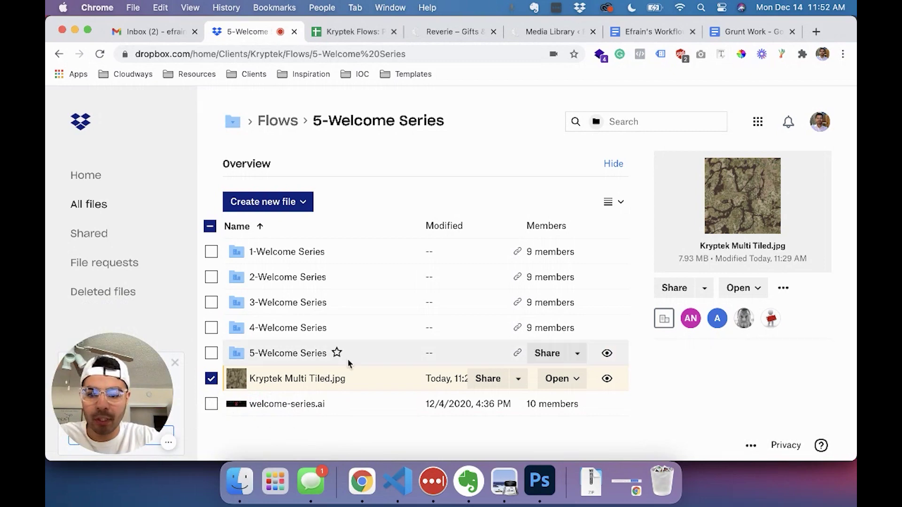
{"action": "key", "text": "super+Tab"}
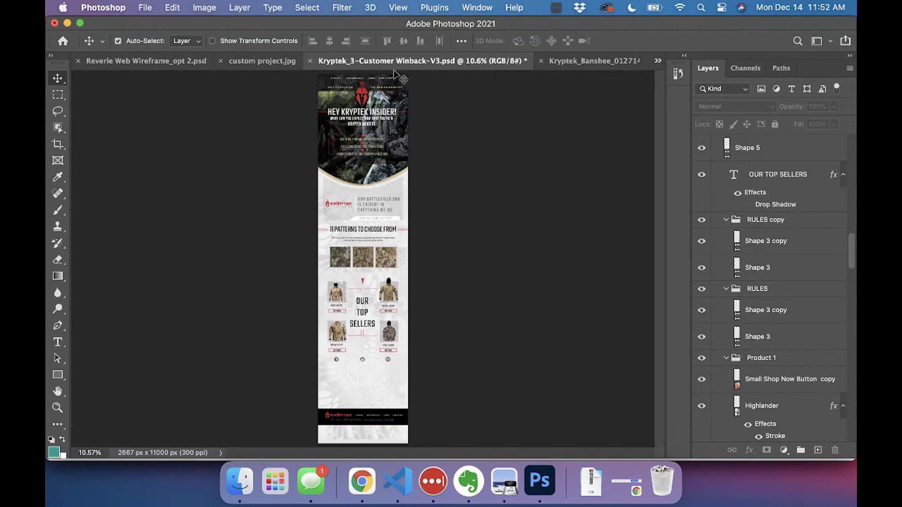
- Start a new guide layout with 2 columns and a 0 column gutter
{"action": "left_click", "coordinate": [398, 7]}
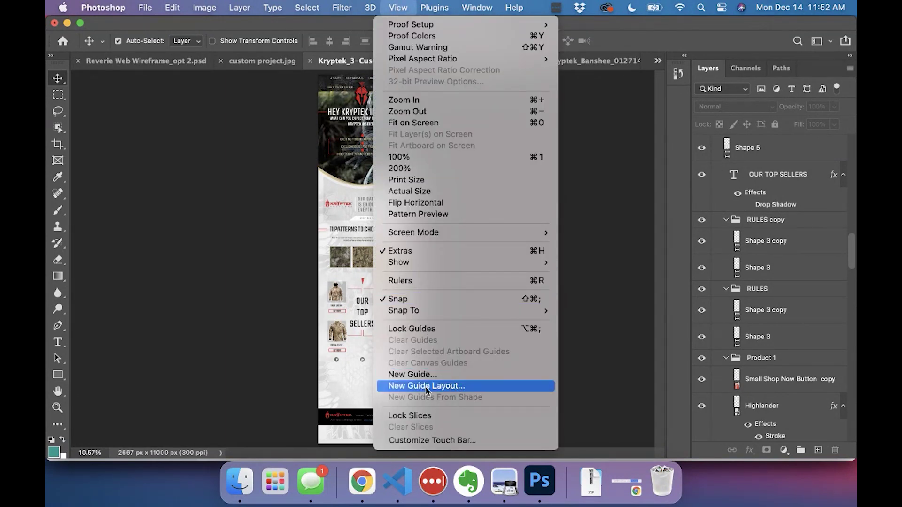
{"action": "left_click", "coordinate": [288, 278]}
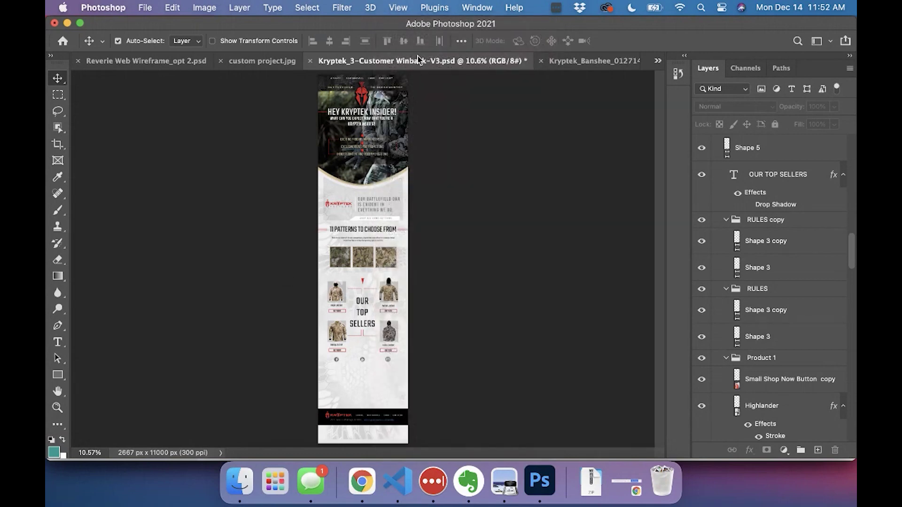
{"action": "left_click", "coordinate": [398, 7]}
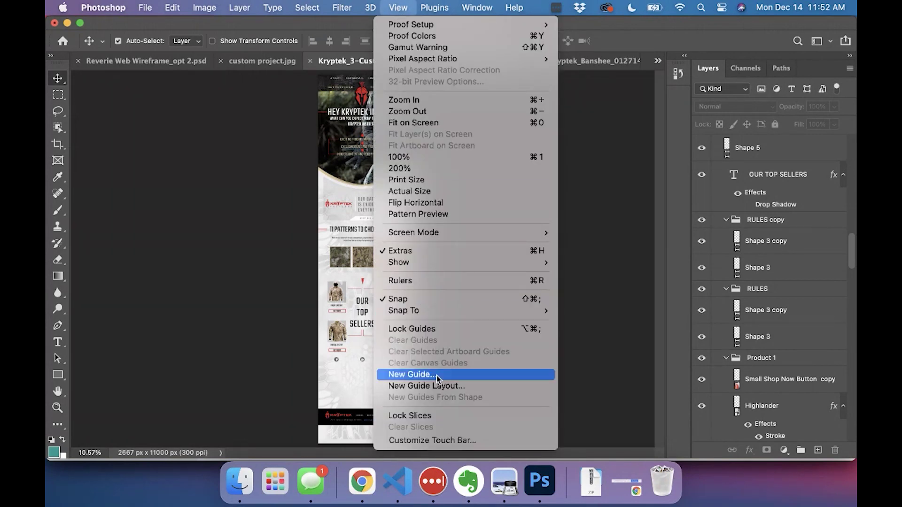
{"action": "left_click", "coordinate": [458, 387]}
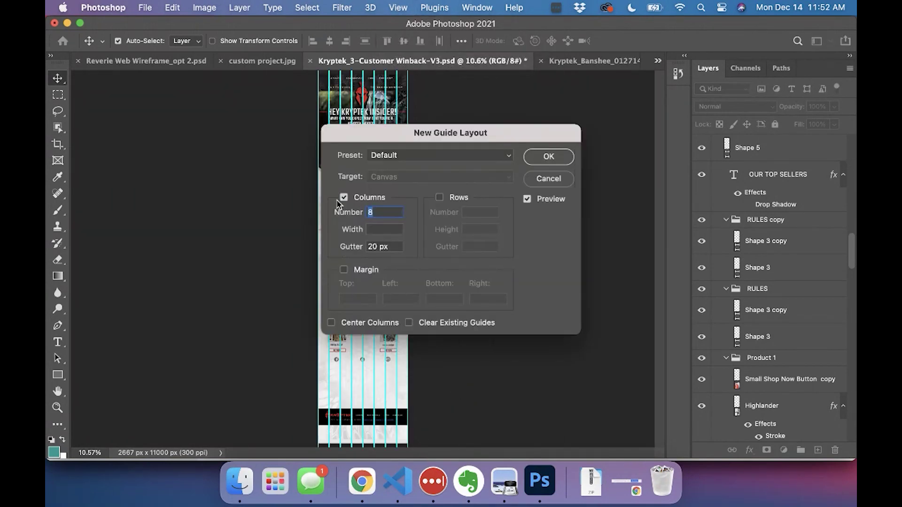
{"action": "left_click_drag", "start_coordinate": [368, 138], "coordinate": [492, 136]}
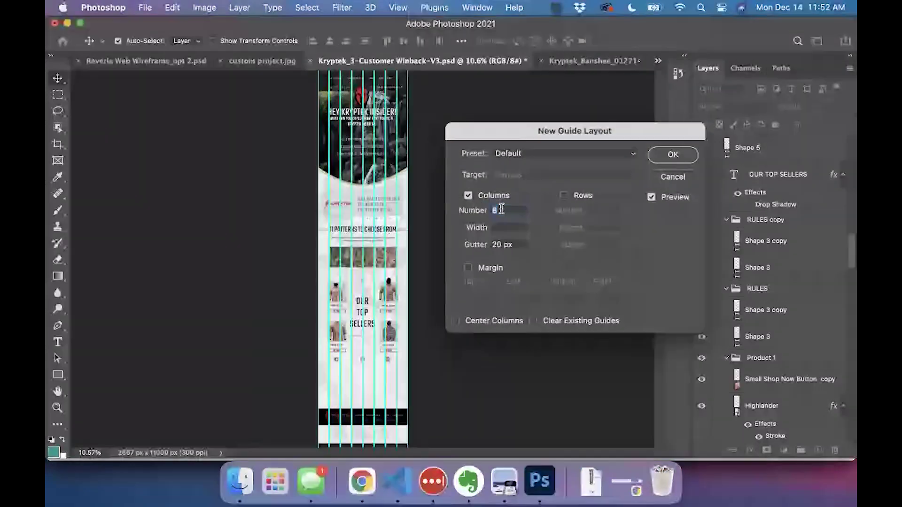
{"action": "type", "text": "2"}
{"action": "left_click", "coordinate": [508, 245]}
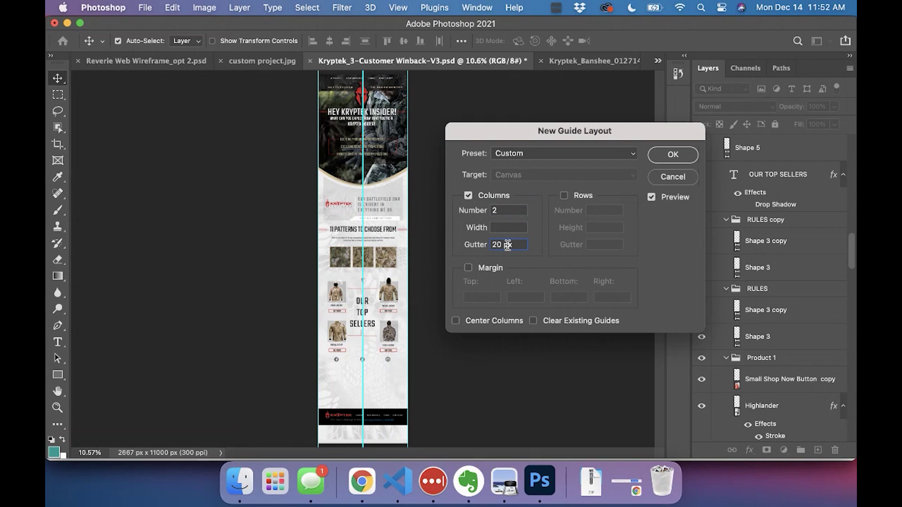
{"action": "type", "text": "0"}
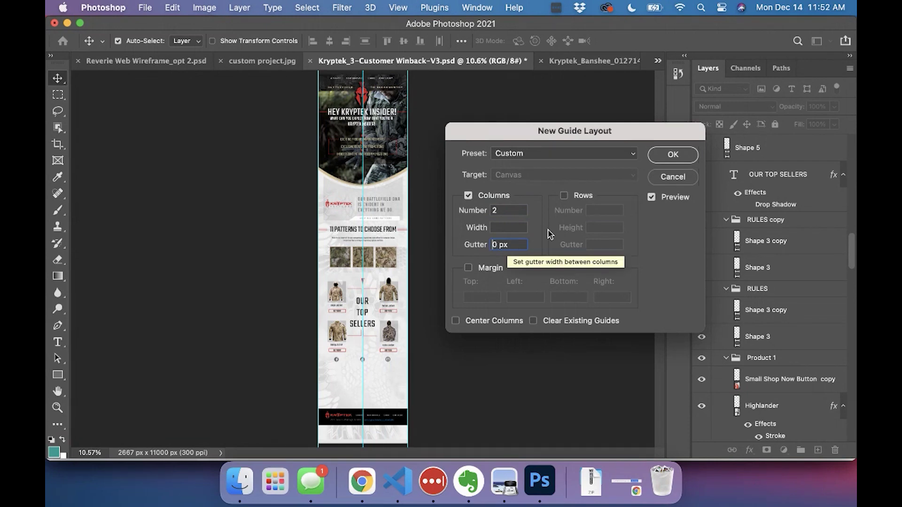
- Add 9 rows with 0 gutter and centered columns, apply the layout, then hide the guides
{"action": "left_click", "coordinate": [564, 195]}
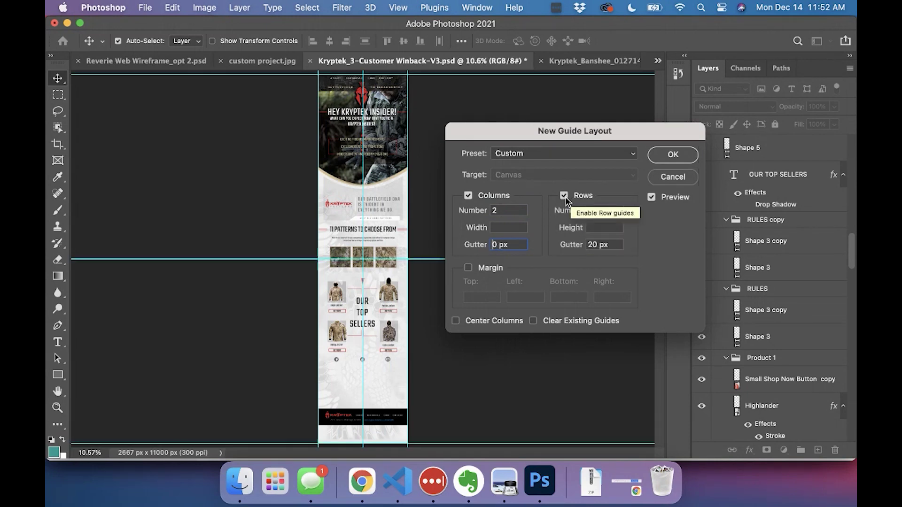
{"action": "left_click", "coordinate": [598, 244]}
{"action": "type", "text": "0"}
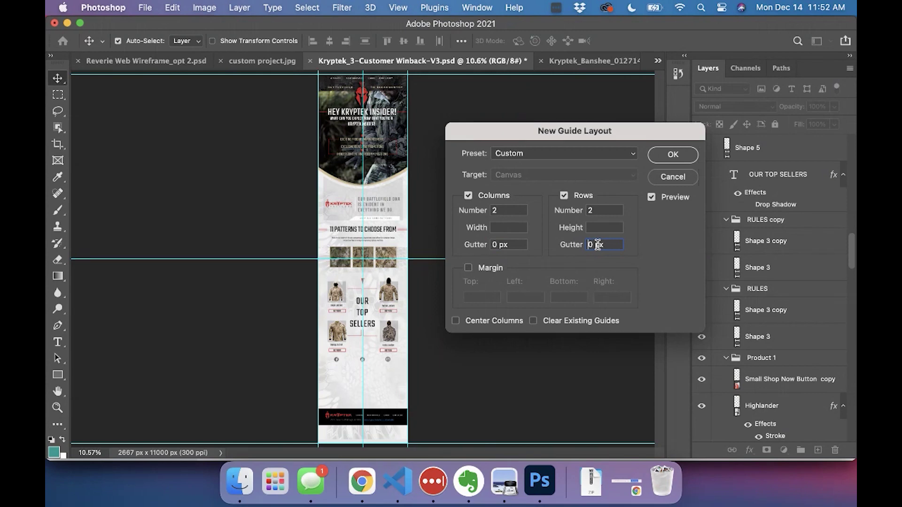
{"action": "left_click", "coordinate": [456, 321]}
{"action": "type", "text": "9"}
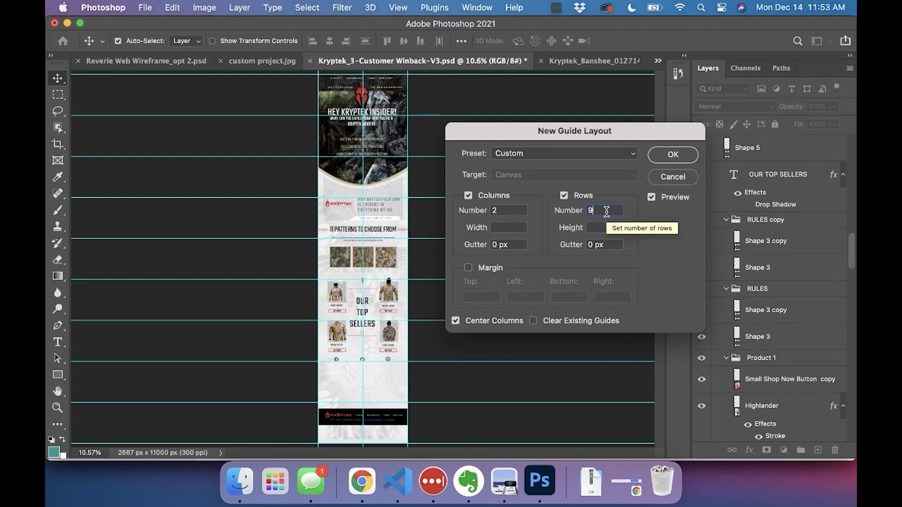
{"action": "left_click", "coordinate": [672, 154]}
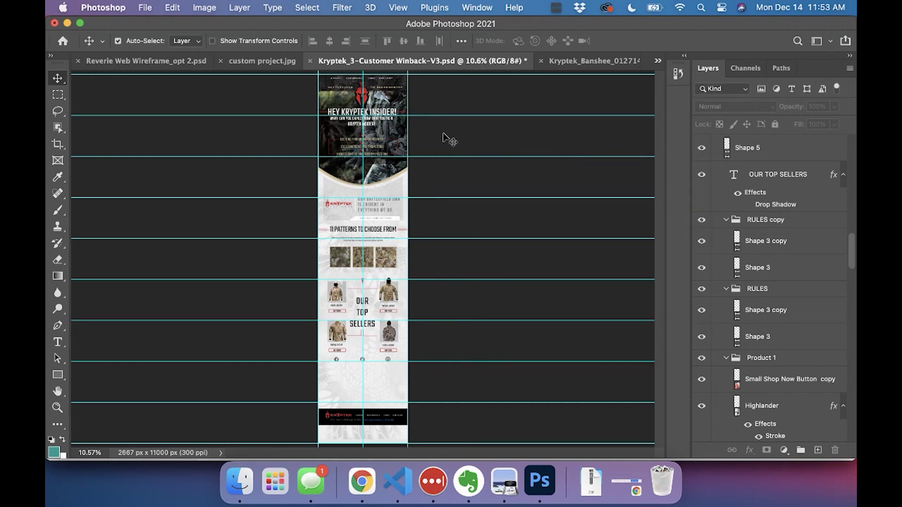
{"action": "key", "text": "super+semicolon"}
- Place Navigation-Background-Pattern-Cutoff.png from Finder into the email design
{"action": "key", "text": "super+Tab"}
{"action": "key", "text": "super+Tab"}
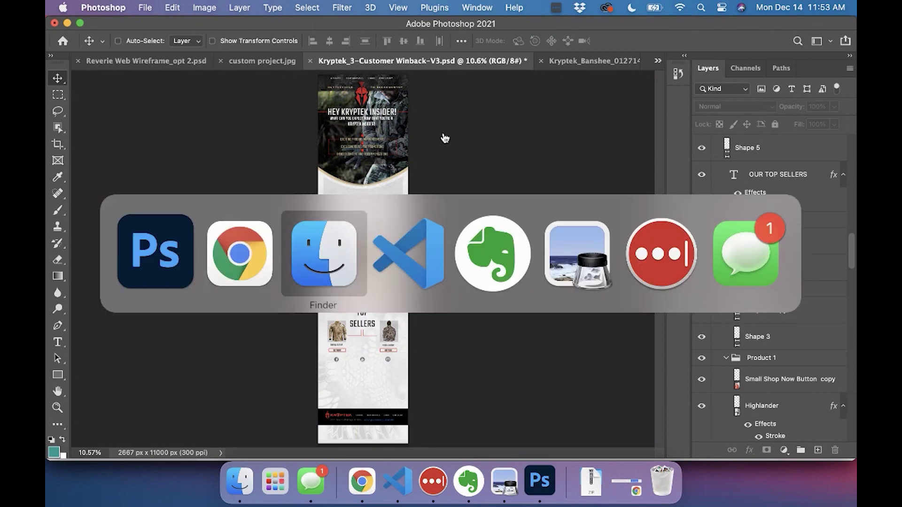
{"action": "scroll", "coordinate": [297, 174], "scroll_direction": "left", "scroll_amount": 3}
{"action": "scroll", "coordinate": [296, 173], "scroll_direction": "left", "scroll_amount": 3}
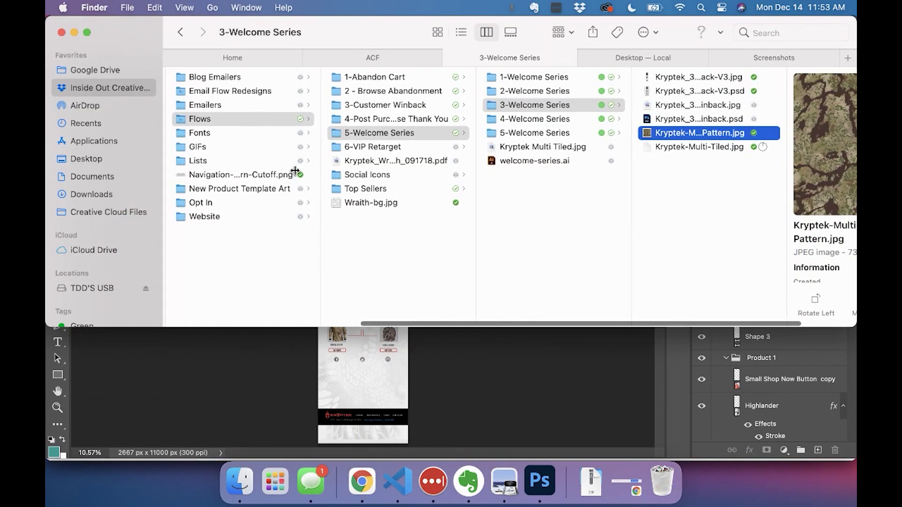
{"action": "left_click", "coordinate": [257, 176]}
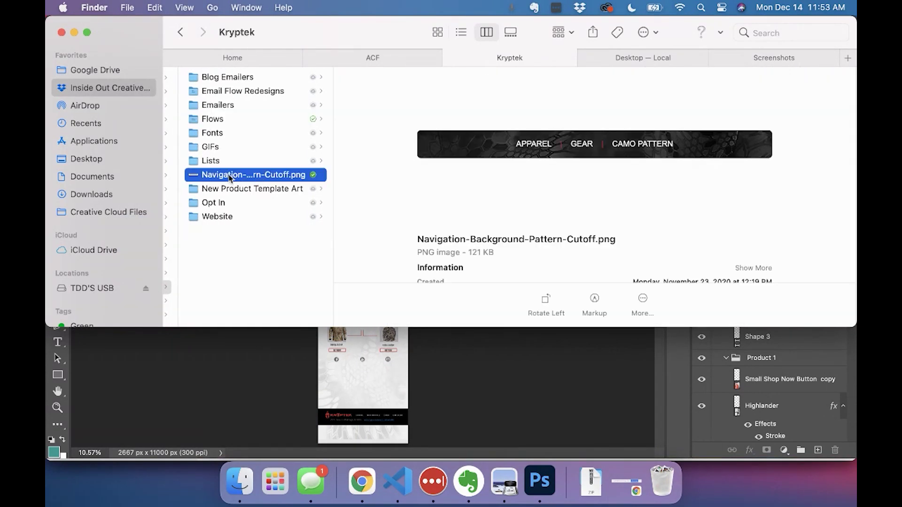
{"action": "left_click_drag", "start_coordinate": [230, 177], "coordinate": [358, 329]}
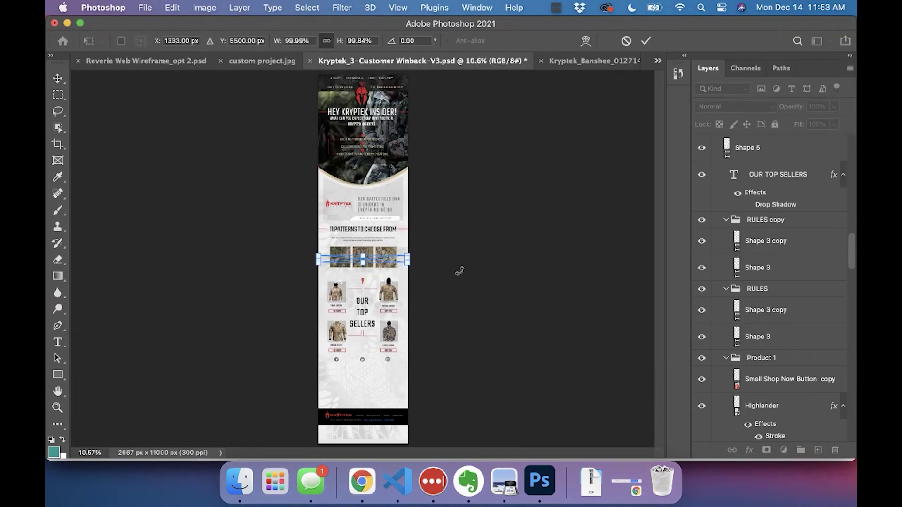
- Drag the placed navigation pattern to the top of the email (Y 109 px) and commit it
{"action": "scroll", "coordinate": [784, 296], "scroll_direction": "down", "scroll_amount": 1}
{"action": "scroll", "coordinate": [783, 297], "scroll_direction": "up", "scroll_amount": 1}
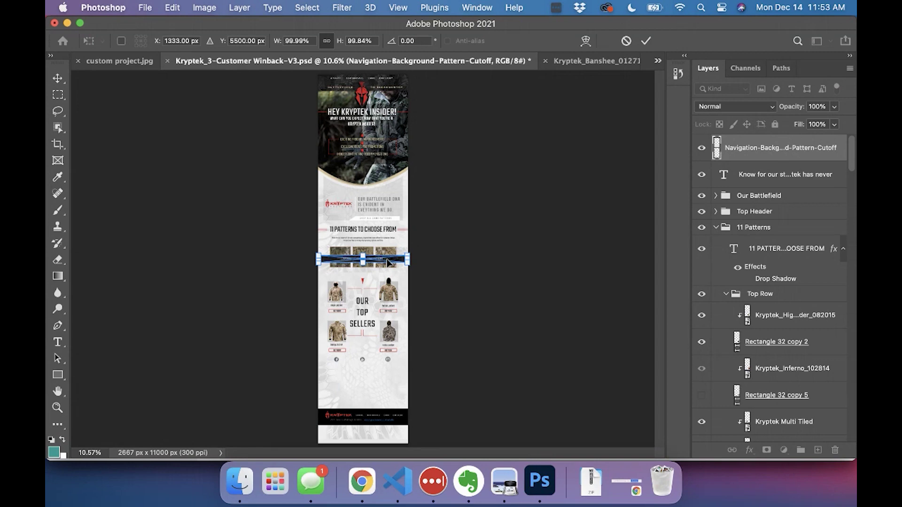
{"action": "left_click_drag", "start_coordinate": [387, 262], "coordinate": [387, 100]}
{"action": "scroll", "coordinate": [369, 112], "scroll_direction": "up", "scroll_amount": 5}
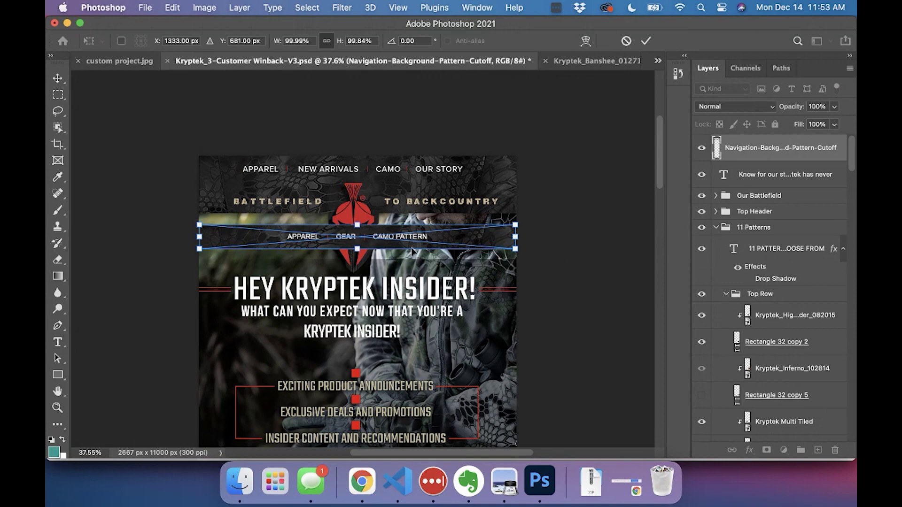
{"action": "left_click_drag", "start_coordinate": [405, 242], "coordinate": [405, 175]}
{"action": "scroll", "coordinate": [314, 176], "scroll_direction": "up", "scroll_amount": 5}
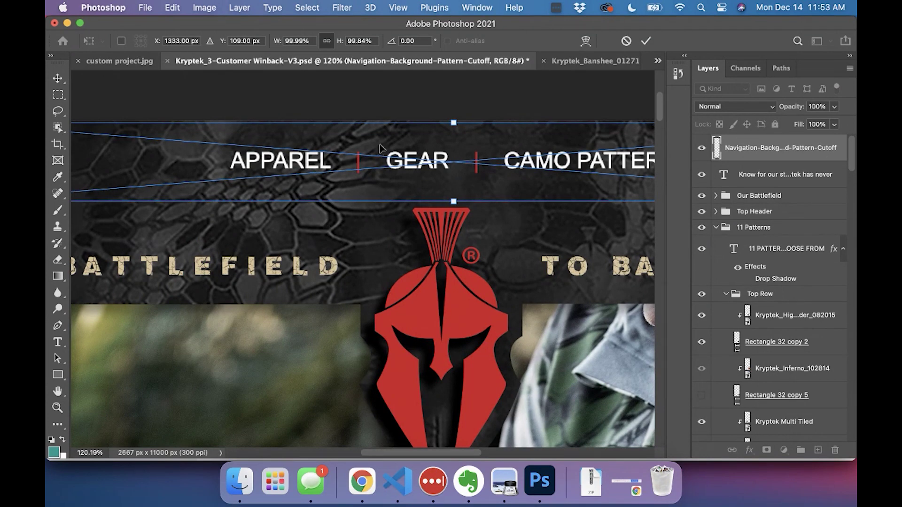
{"action": "key", "text": "Return"}
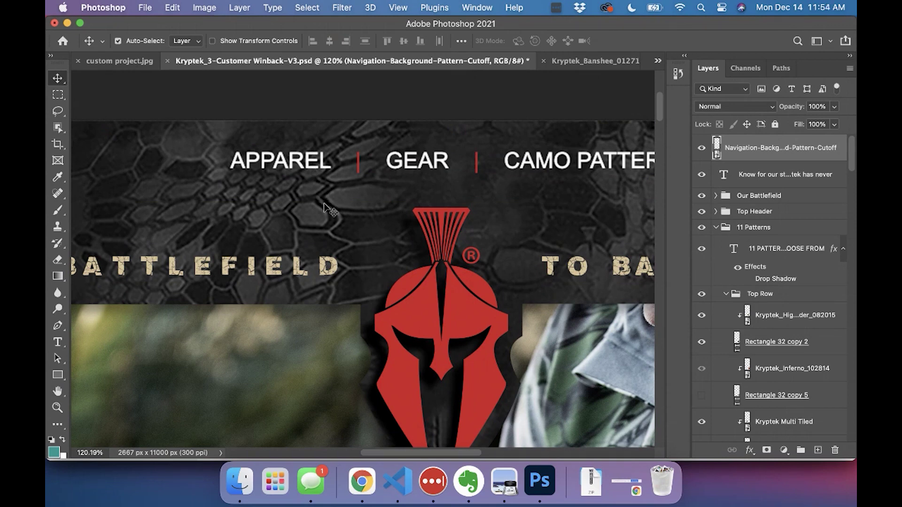
- Nudge the navigation pattern layer with the arrow keys until it sits slightly lower
{"action": "key", "text": "Up"}
{"action": "key", "text": "Up"}
{"action": "key", "text": "Up"}
{"action": "key", "text": "Up"}
{"action": "key", "text": "Up"}
{"action": "key", "text": "Up"}
{"action": "key", "text": "Up"}
{"action": "key", "text": "Up"}
{"action": "key", "text": "Up"}
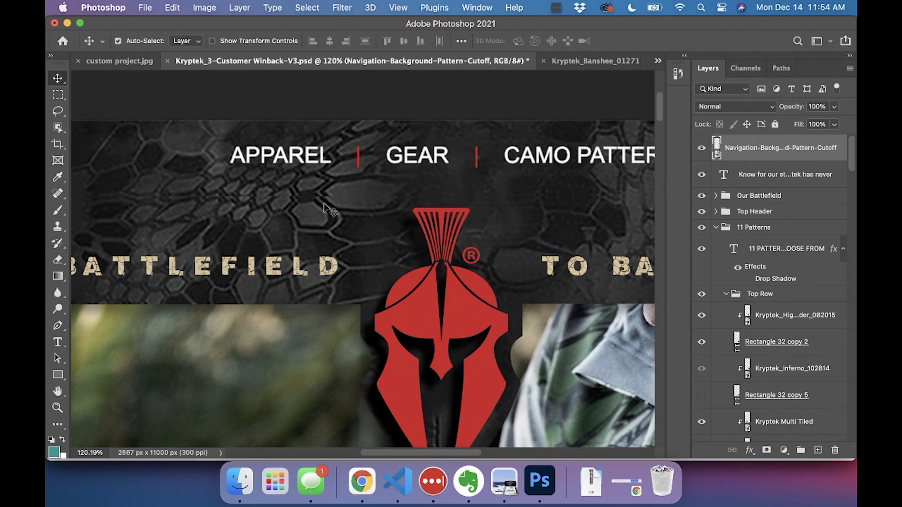
{"action": "key", "text": "Up"}
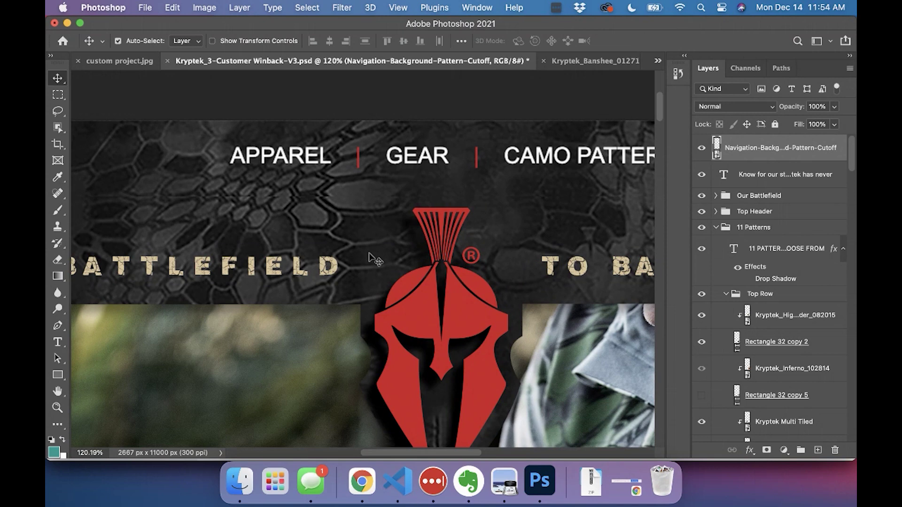
{"action": "key", "text": "Down"}
{"action": "key", "text": "Down"}
{"action": "key", "text": "Down"}
{"action": "key", "text": "Left"}
{"action": "key", "text": "Left"}
{"action": "key", "text": "Left"}
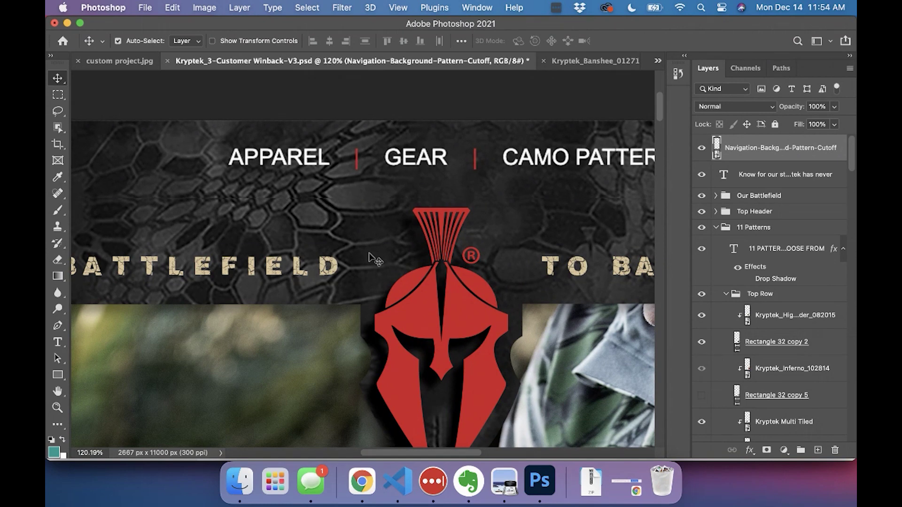
{"action": "key", "text": "Left"}
{"action": "key", "text": "Down"}
{"action": "key", "text": "Left"}
{"action": "key", "text": "Down"}
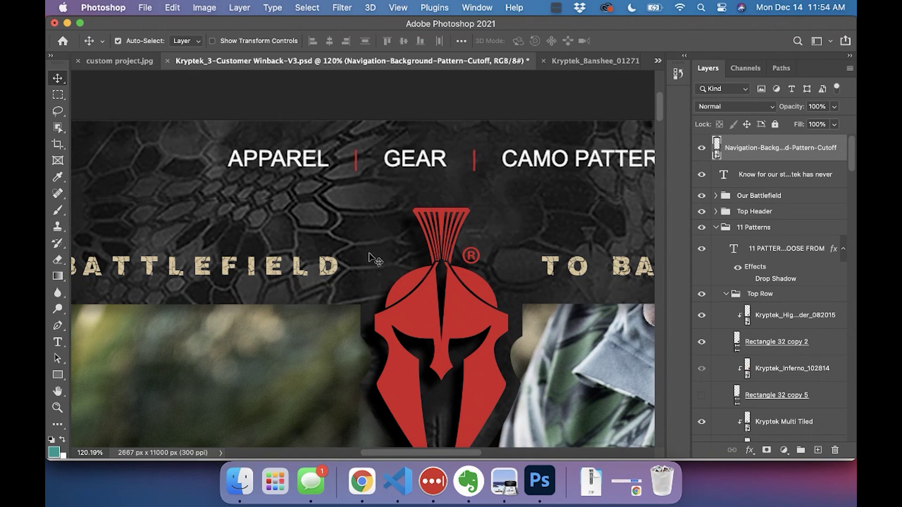
{"action": "key", "text": "Right"}
{"action": "key", "text": "Down"}
{"action": "key", "text": "Right"}
{"action": "key", "text": "Down"}
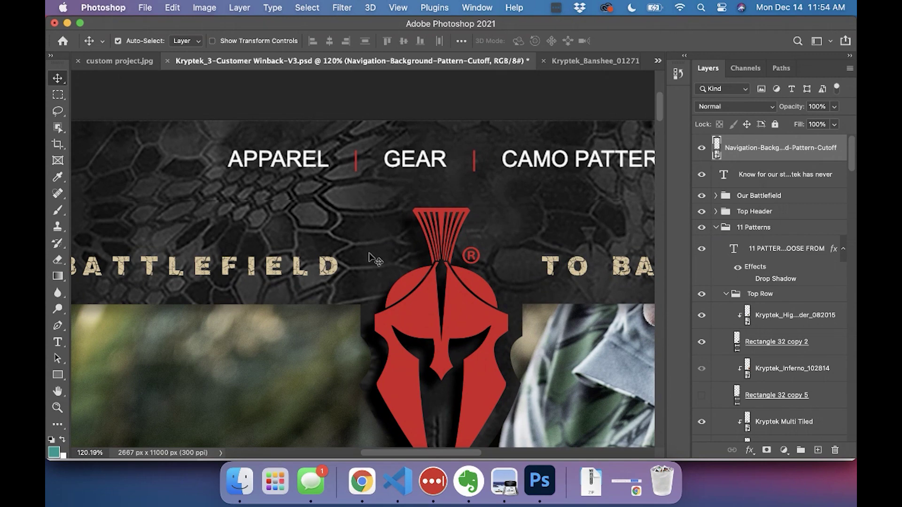
{"action": "key", "text": "Right"}
{"action": "key", "text": "Down"}
{"action": "key", "text": "Right"}
{"action": "key", "text": "Down"}
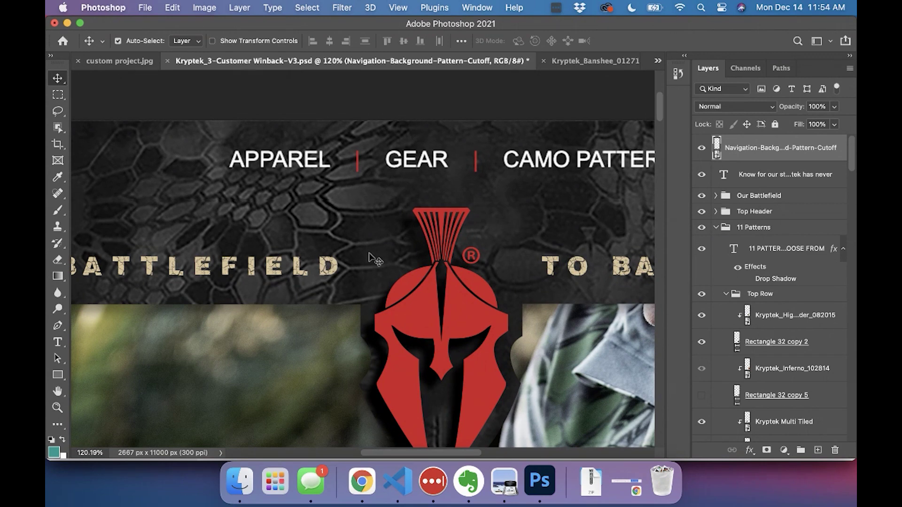
{"action": "key", "text": "Right"}
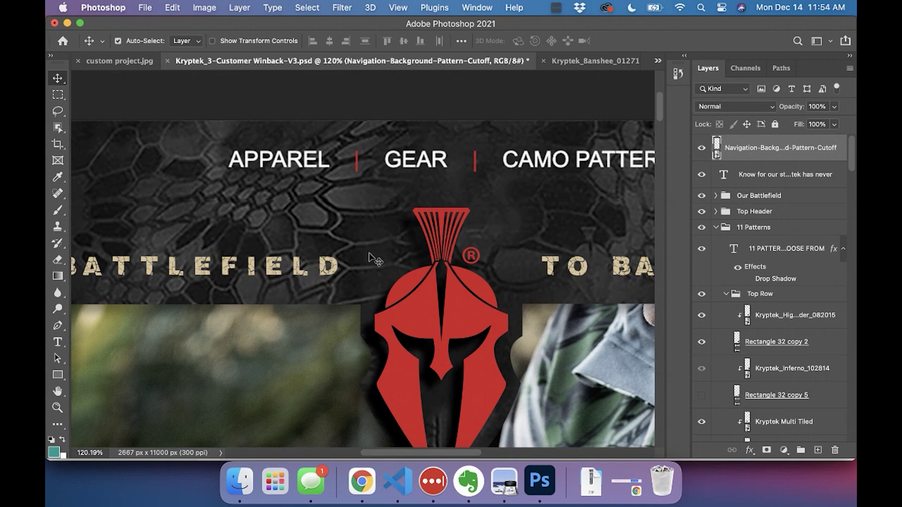
{"action": "key", "text": "Right"}
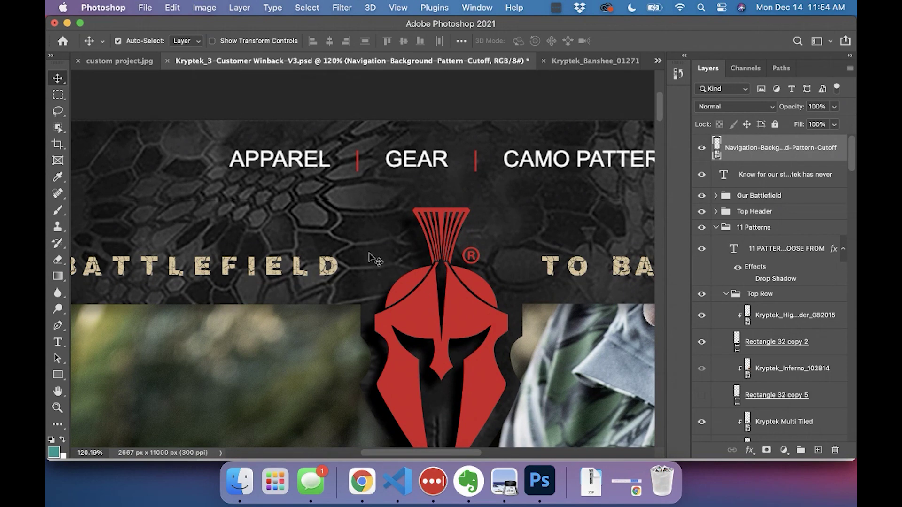
{"action": "key", "text": "Down"}
{"action": "key", "text": "Down"}
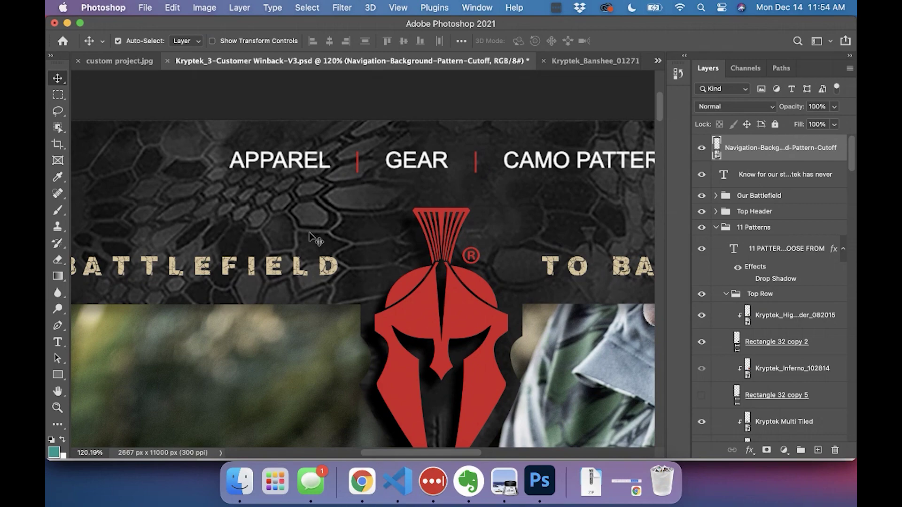
{"action": "scroll", "coordinate": [316, 239], "scroll_direction": "right", "scroll_amount": 10}
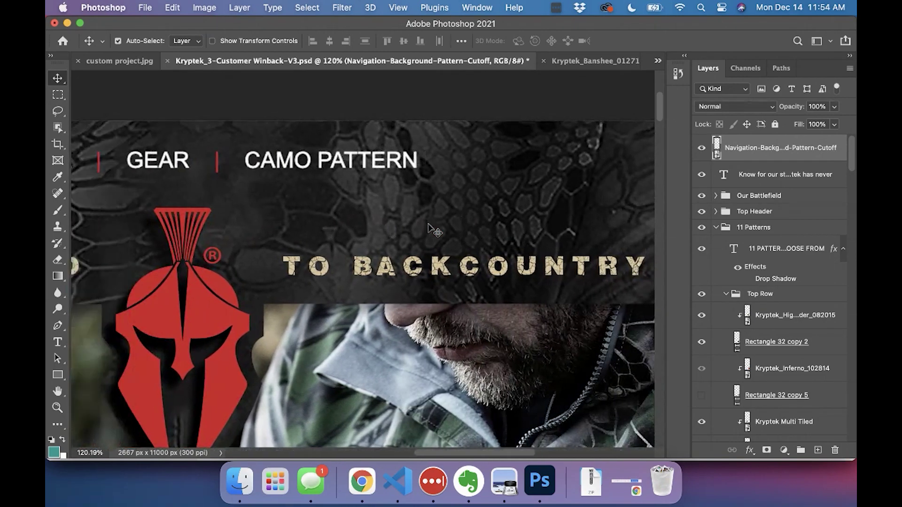
{"action": "scroll", "coordinate": [431, 229], "scroll_direction": "left", "scroll_amount": 12}
{"action": "scroll", "coordinate": [431, 229], "scroll_direction": "down", "scroll_amount": 10}
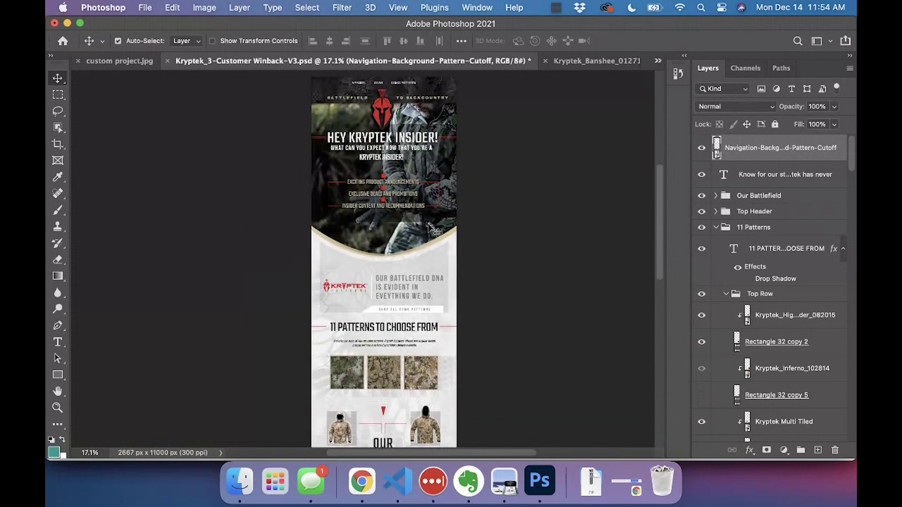
- Add a 2-column, 9-row guide grid and drag the top guide to the email's top edge
{"action": "left_click", "coordinate": [397, 7]}
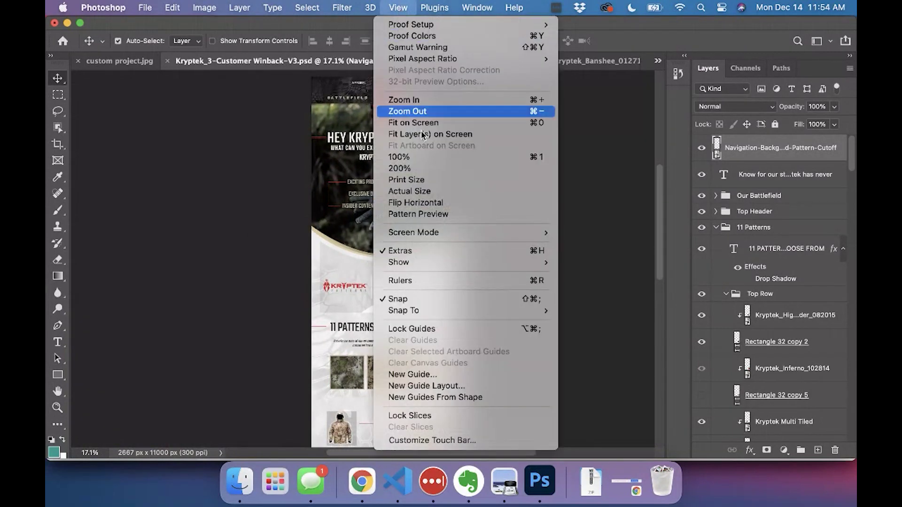
{"action": "left_click", "coordinate": [463, 385]}
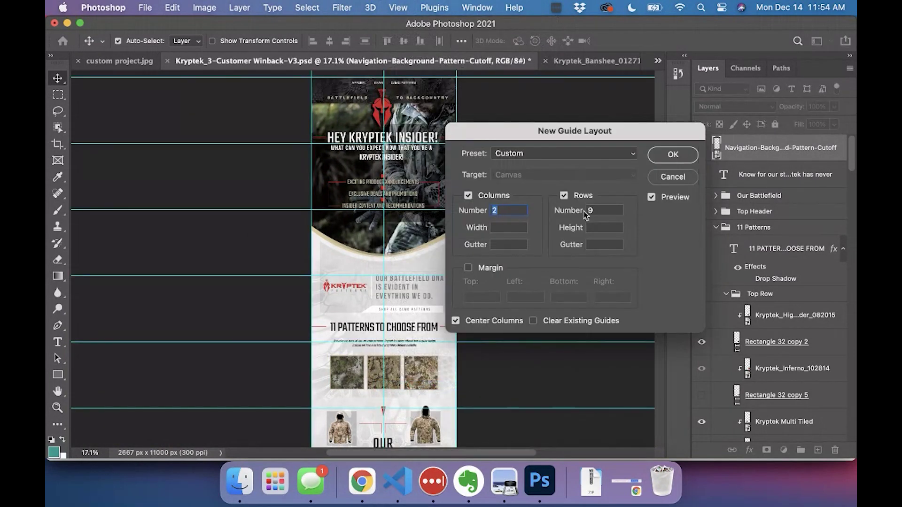
{"action": "left_click", "coordinate": [673, 155]}
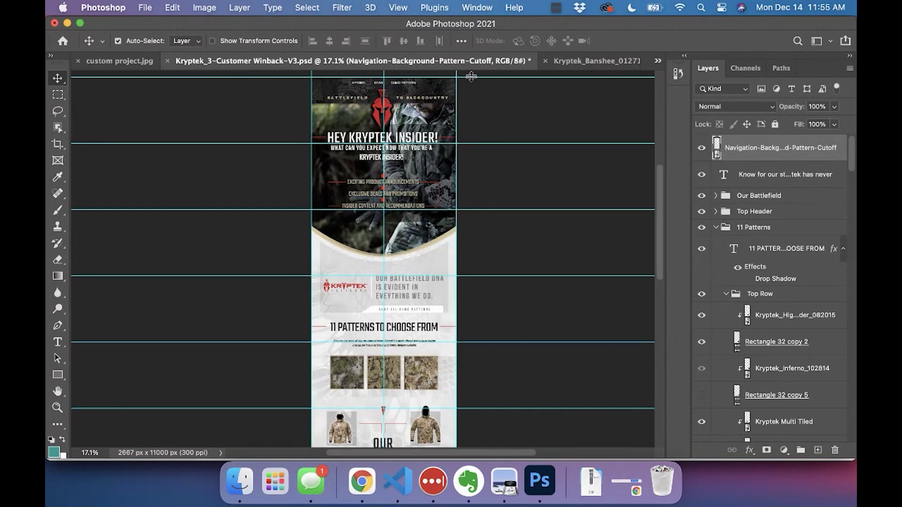
{"action": "left_click_drag", "start_coordinate": [471, 76], "coordinate": [471, 88]}
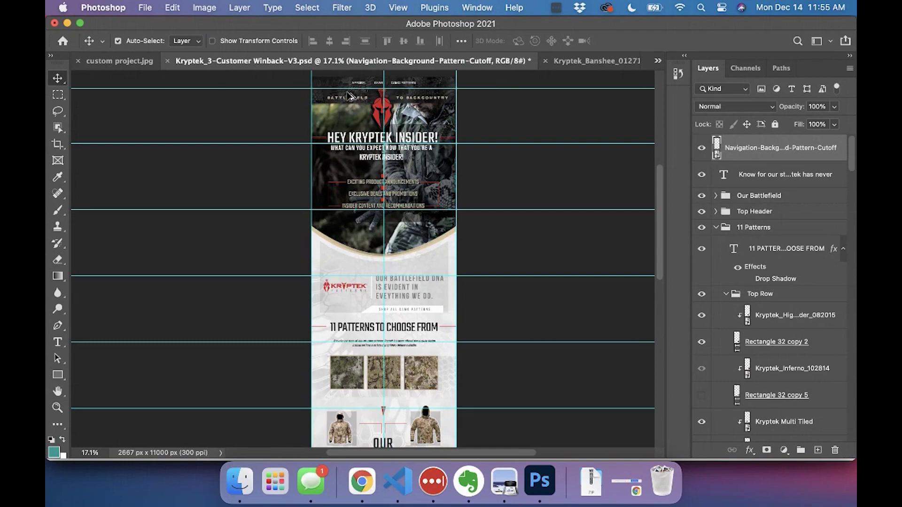
- Hide and re-show the Top Header group to check the header edges
{"action": "scroll", "coordinate": [351, 97], "scroll_direction": "up", "scroll_amount": 5}
{"action": "scroll", "coordinate": [452, 105], "scroll_direction": "up", "scroll_amount": 3}
{"action": "scroll", "coordinate": [426, 226], "scroll_direction": "up", "scroll_amount": 3}
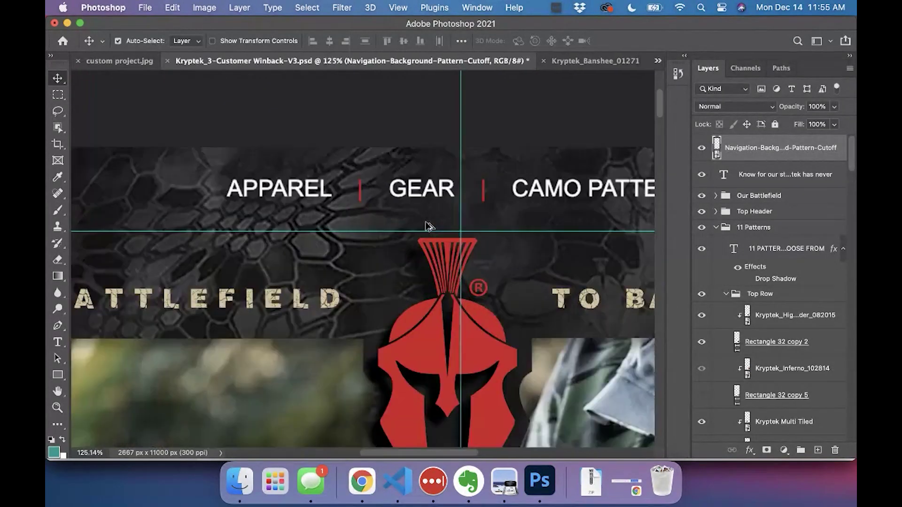
{"action": "scroll", "coordinate": [427, 225], "scroll_direction": "up", "scroll_amount": 2}
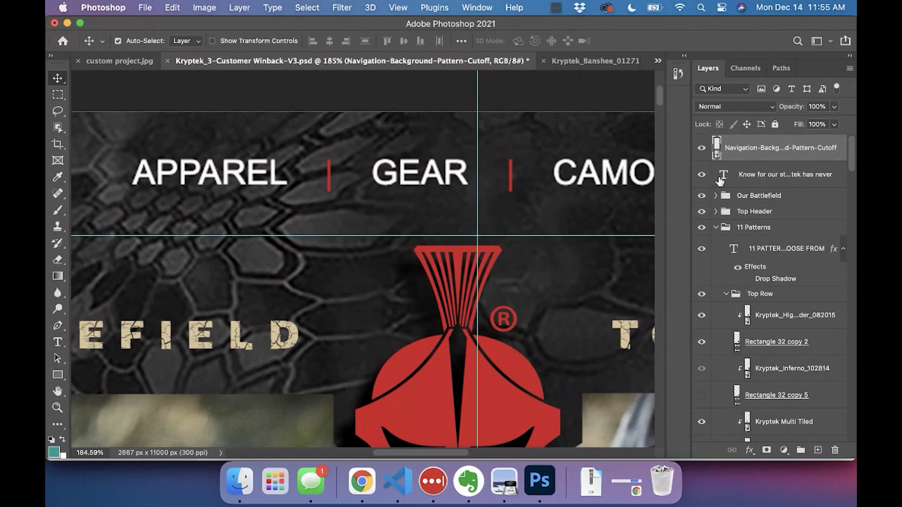
{"action": "left_click", "coordinate": [703, 214]}
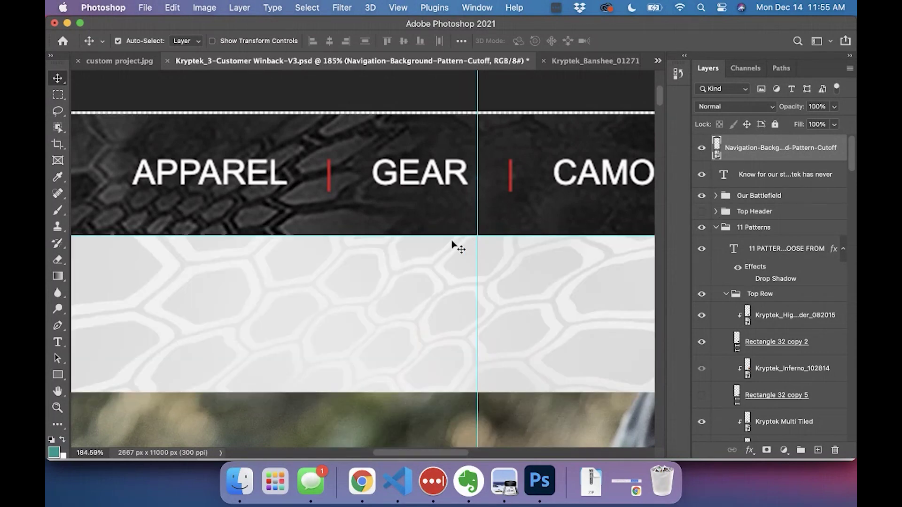
{"action": "scroll", "coordinate": [413, 242], "scroll_direction": "up", "scroll_amount": 8}
{"action": "scroll", "coordinate": [413, 242], "scroll_direction": "down", "scroll_amount": 6}
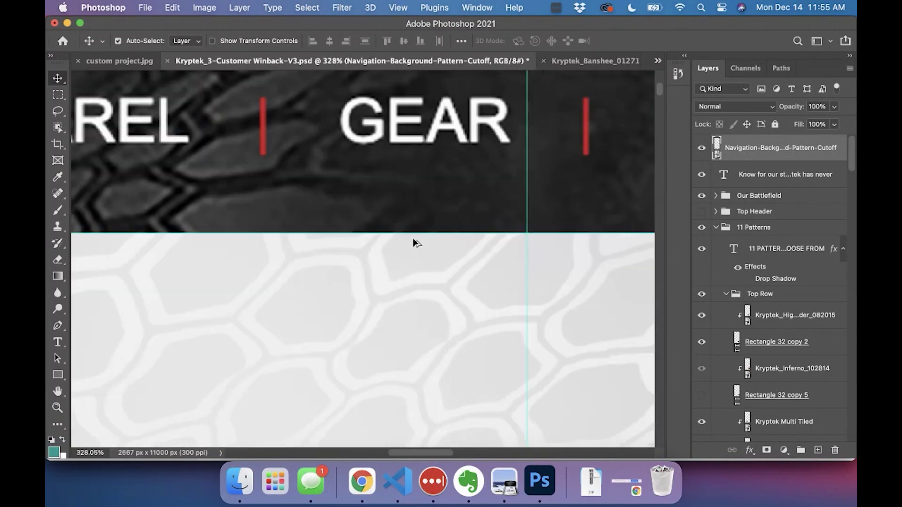
{"action": "scroll", "coordinate": [413, 242], "scroll_direction": "down", "scroll_amount": 3}
{"action": "left_click", "coordinate": [702, 211]}
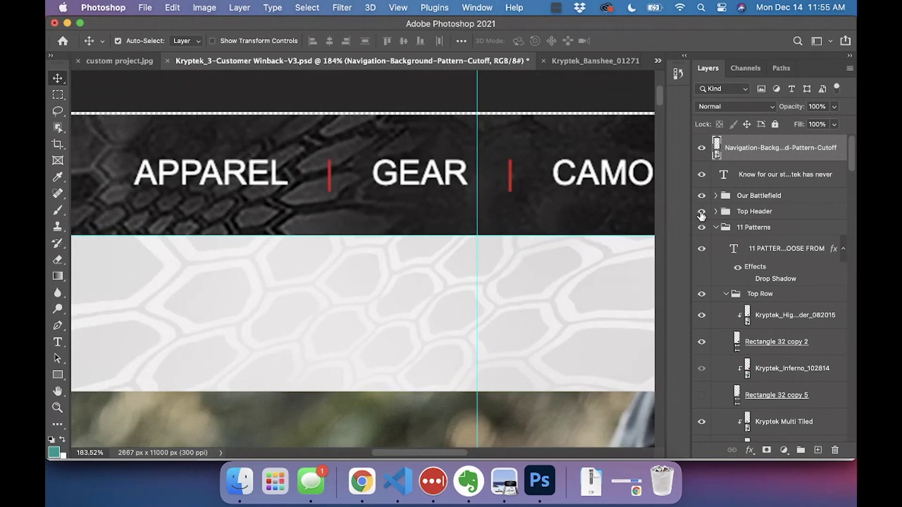
{"action": "scroll", "coordinate": [509, 223], "scroll_direction": "down", "scroll_amount": 6}
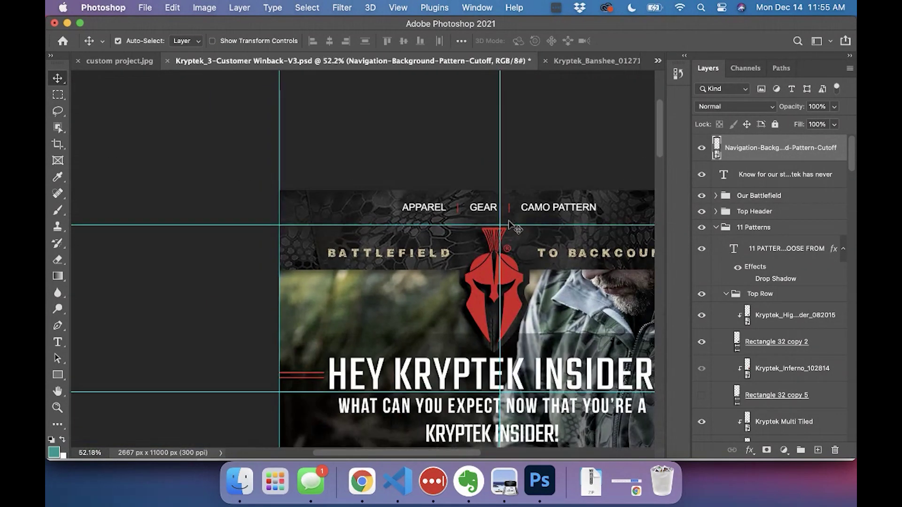
{"action": "scroll", "coordinate": [509, 222], "scroll_direction": "down", "scroll_amount": 5}
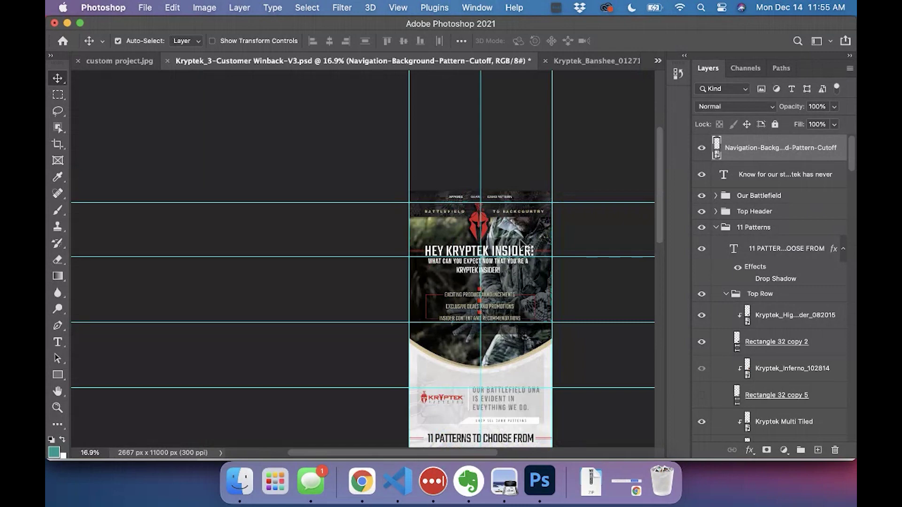
{"action": "scroll", "coordinate": [522, 241], "scroll_direction": "up", "scroll_amount": 3}
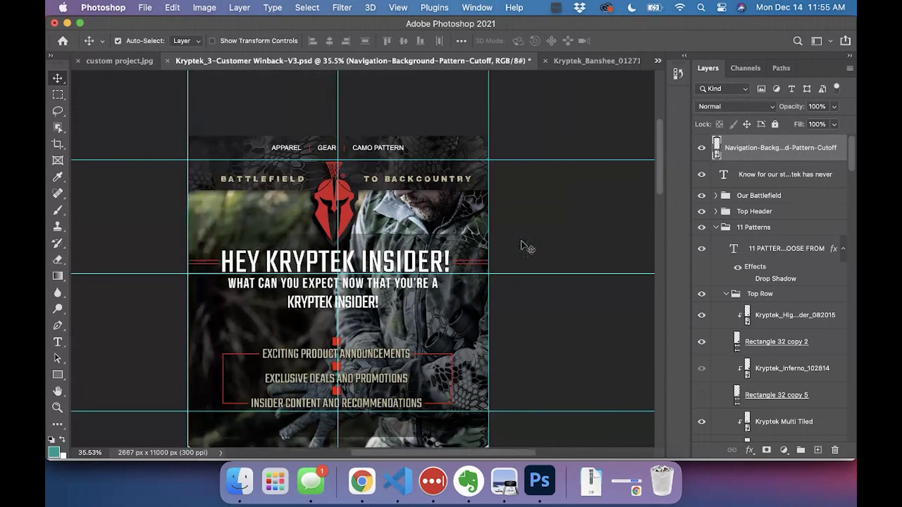
- Move a guide up to sit just above the headline
{"action": "left_click", "coordinate": [519, 275]}
{"action": "left_click_drag", "start_coordinate": [517, 276], "coordinate": [514, 249]}
{"action": "scroll", "coordinate": [331, 248], "scroll_direction": "up", "scroll_amount": 5}
{"action": "scroll", "coordinate": [331, 249], "scroll_direction": "down", "scroll_amount": 5}
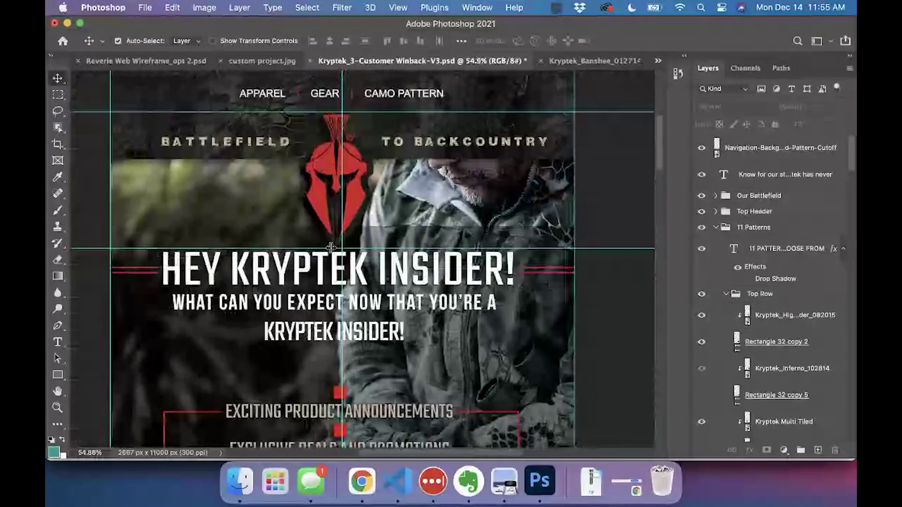
{"action": "scroll", "coordinate": [331, 248], "scroll_direction": "down", "scroll_amount": 1}
{"action": "scroll", "coordinate": [388, 284], "scroll_direction": "down", "scroll_amount": 2}
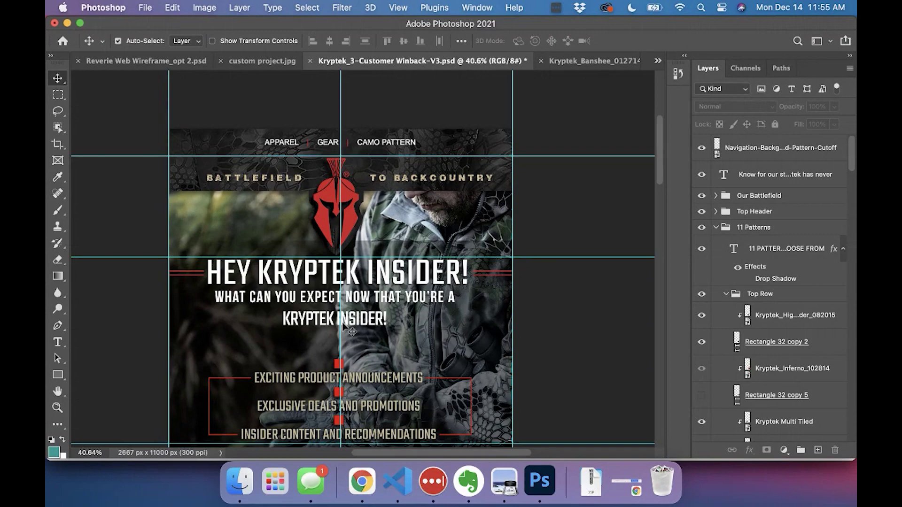
{"action": "scroll", "coordinate": [352, 332], "scroll_direction": "down", "scroll_amount": 5}
{"action": "scroll", "coordinate": [317, 206], "scroll_direction": "up", "scroll_amount": 6}
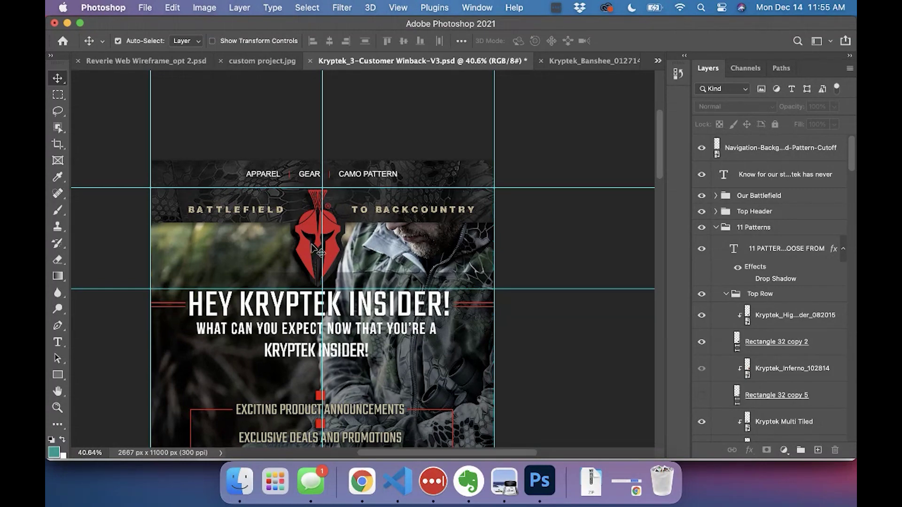
- Drag guides down to the bottom of the hero image
{"action": "scroll", "coordinate": [362, 273], "scroll_direction": "down", "scroll_amount": 10}
{"action": "scroll", "coordinate": [363, 272], "scroll_direction": "left", "scroll_amount": 2}
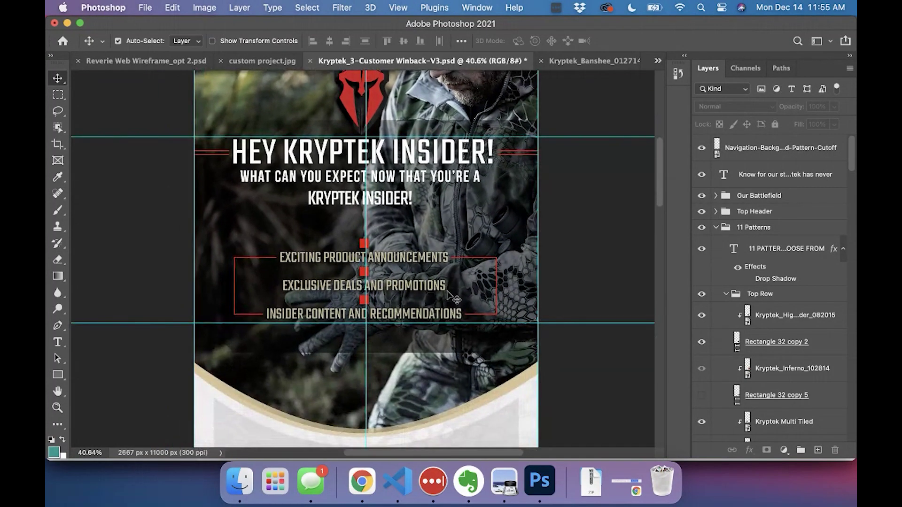
{"action": "scroll", "coordinate": [526, 328], "scroll_direction": "down", "scroll_amount": 3}
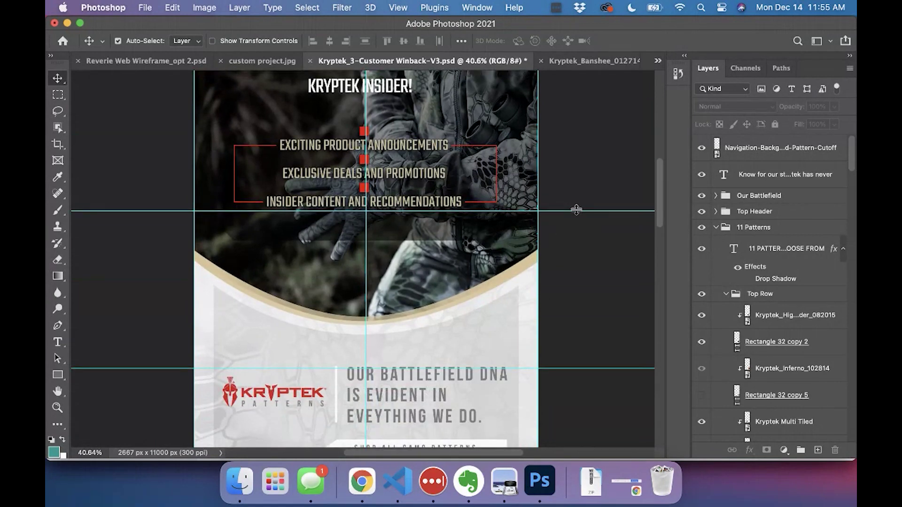
{"action": "left_click_drag", "start_coordinate": [577, 211], "coordinate": [569, 293]}
{"action": "scroll", "coordinate": [586, 324], "scroll_direction": "down", "scroll_amount": 7}
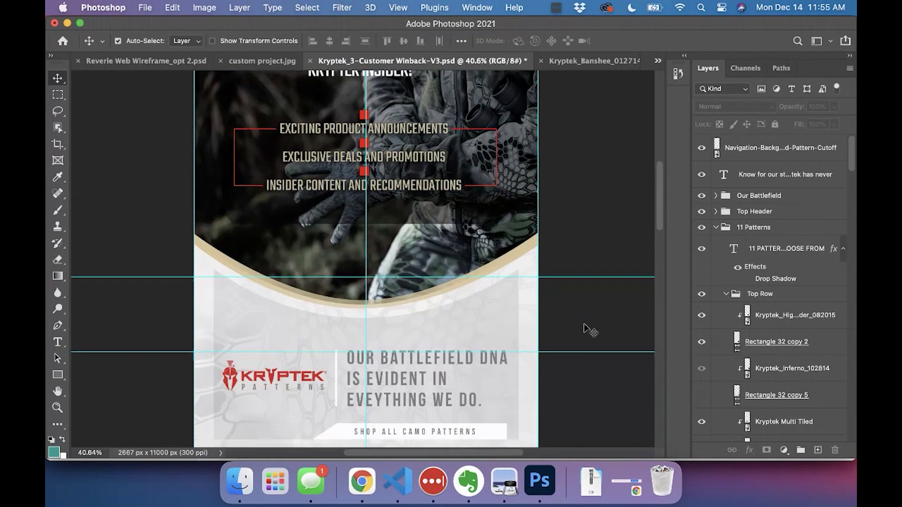
{"action": "left_click_drag", "start_coordinate": [577, 219], "coordinate": [570, 315]}
{"action": "scroll", "coordinate": [575, 332], "scroll_direction": "down", "scroll_amount": 8}
{"action": "scroll", "coordinate": [580, 336], "scroll_direction": "down", "scroll_amount": 2}
{"action": "scroll", "coordinate": [580, 335], "scroll_direction": "right", "scroll_amount": 2}
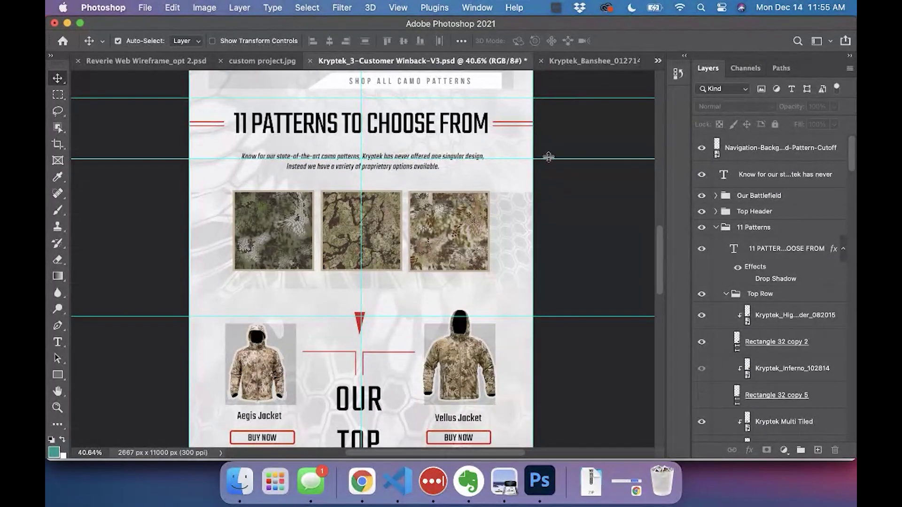
- Align guides with the Top Sellers section and its jacket rows
{"action": "left_click_drag", "start_coordinate": [553, 158], "coordinate": [542, 302]}
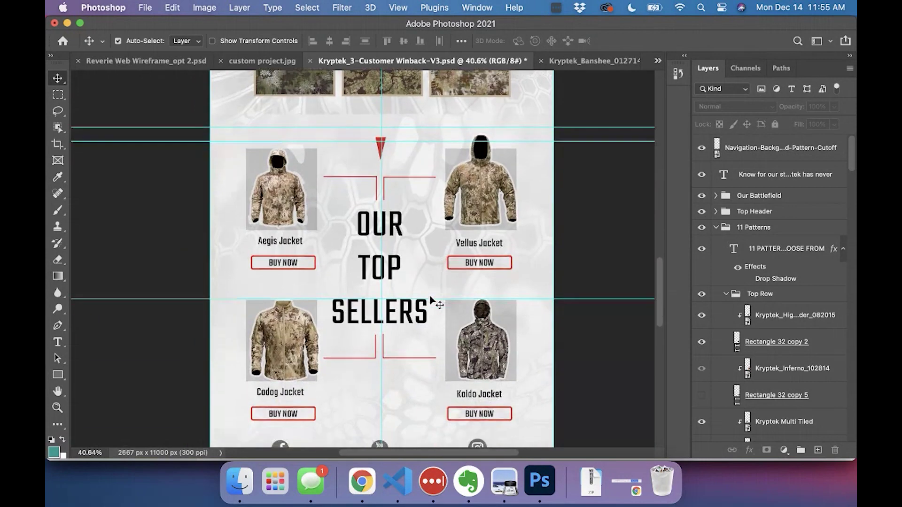
{"action": "scroll", "coordinate": [437, 303], "scroll_direction": "down", "scroll_amount": 8}
{"action": "scroll", "coordinate": [437, 303], "scroll_direction": "left", "scroll_amount": 1}
{"action": "left_click_drag", "start_coordinate": [573, 141], "coordinate": [563, 250]}
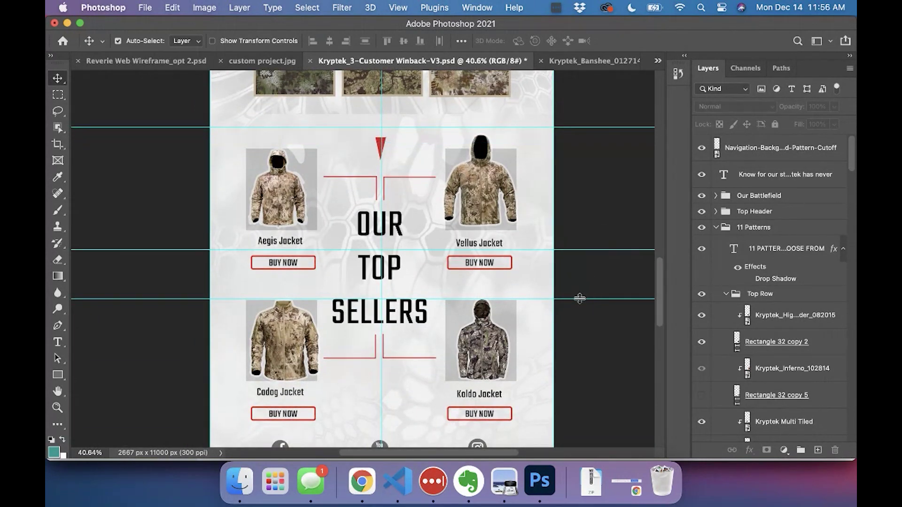
{"action": "left_click_drag", "start_coordinate": [580, 298], "coordinate": [579, 279]}
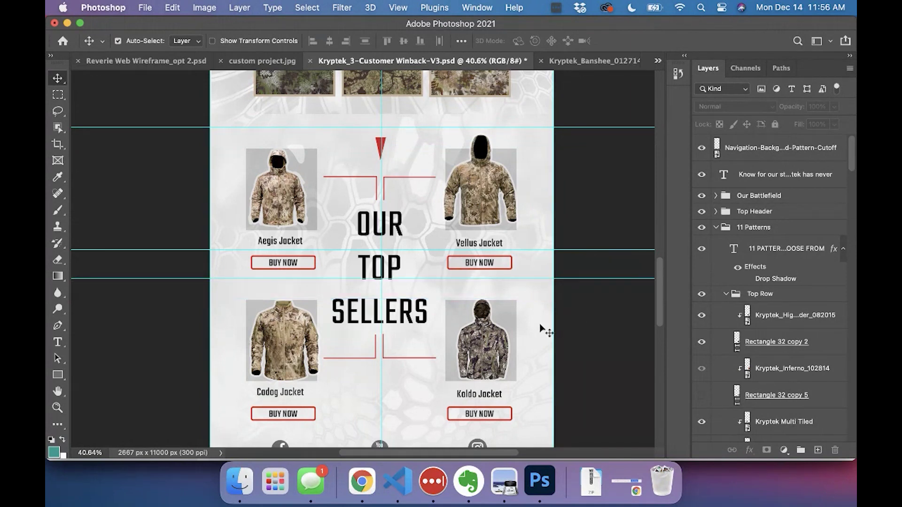
{"action": "scroll", "coordinate": [540, 329], "scroll_direction": "down", "scroll_amount": 6}
{"action": "scroll", "coordinate": [540, 329], "scroll_direction": "right", "scroll_amount": 1}
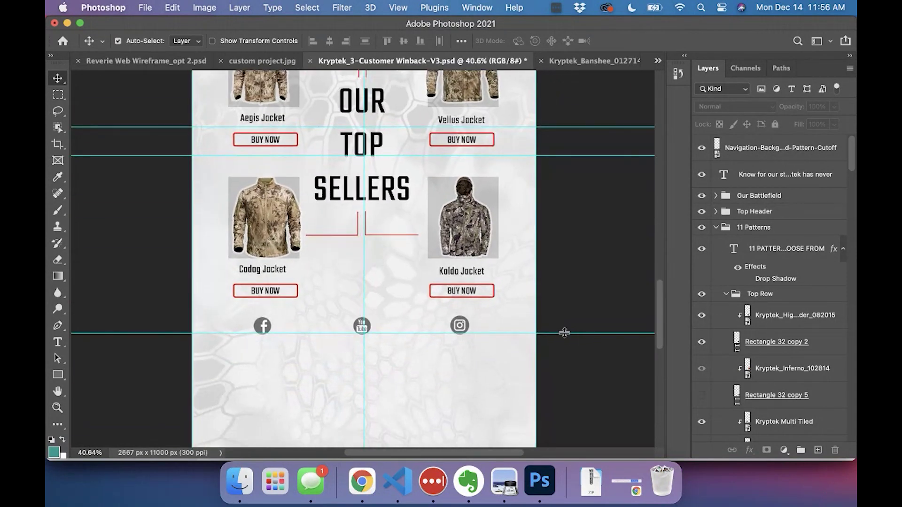
- Position guides around the social icons and footer, one at 8662 px
{"action": "left_click_drag", "start_coordinate": [569, 333], "coordinate": [562, 277]}
{"action": "scroll", "coordinate": [537, 310], "scroll_direction": "down", "scroll_amount": 3}
{"action": "scroll", "coordinate": [537, 311], "scroll_direction": "down", "scroll_amount": 3}
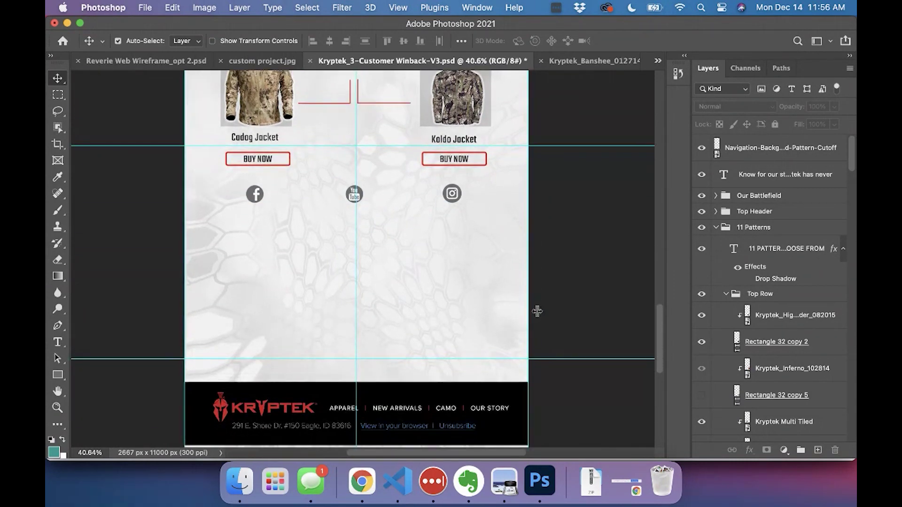
{"action": "left_click_drag", "start_coordinate": [568, 357], "coordinate": [570, 175]}
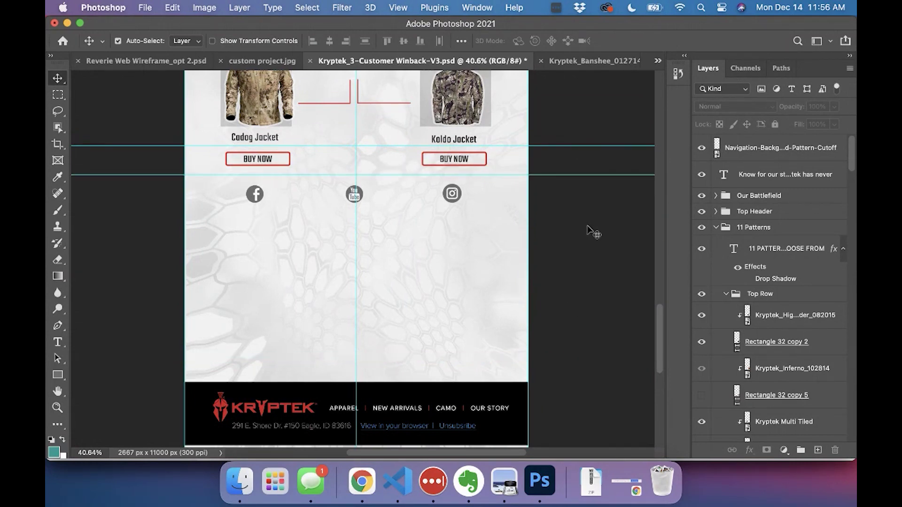
{"action": "scroll", "coordinate": [540, 289], "scroll_direction": "down", "scroll_amount": 5}
{"action": "left_click_drag", "start_coordinate": [574, 412], "coordinate": [577, 165]}
{"action": "scroll", "coordinate": [571, 211], "scroll_direction": "up", "scroll_amount": 9}
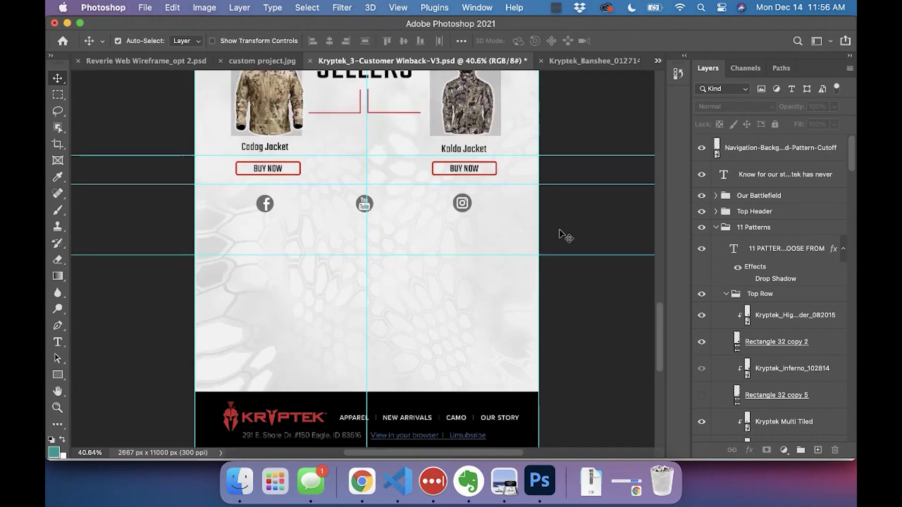
{"action": "left_click_drag", "start_coordinate": [552, 327], "coordinate": [549, 296]}
{"action": "scroll", "coordinate": [478, 347], "scroll_direction": "up", "scroll_amount": 4}
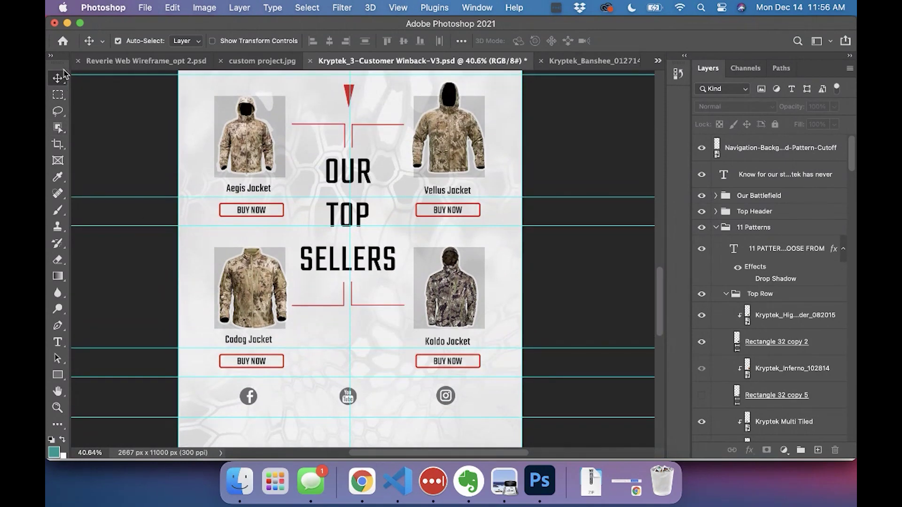
- Switch to the Slice Tool and generate slices with Slices From Guides, then review them
{"action": "left_click", "coordinate": [59, 145]}
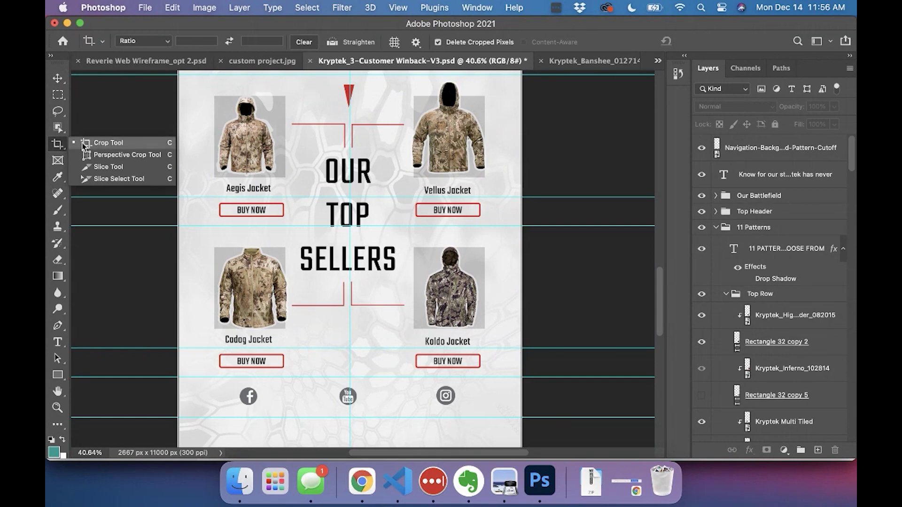
{"action": "left_click", "coordinate": [113, 167]}
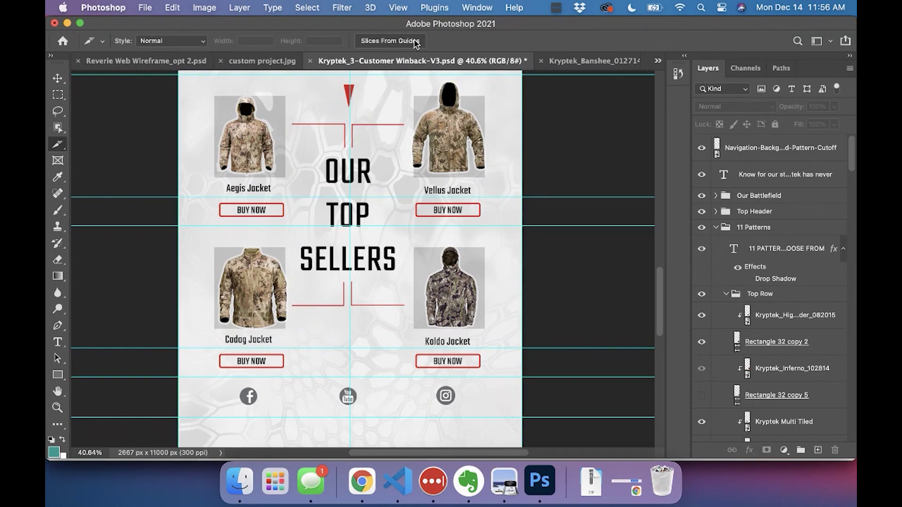
{"action": "left_click", "coordinate": [383, 44]}
{"action": "scroll", "coordinate": [250, 214], "scroll_direction": "up", "scroll_amount": 5}
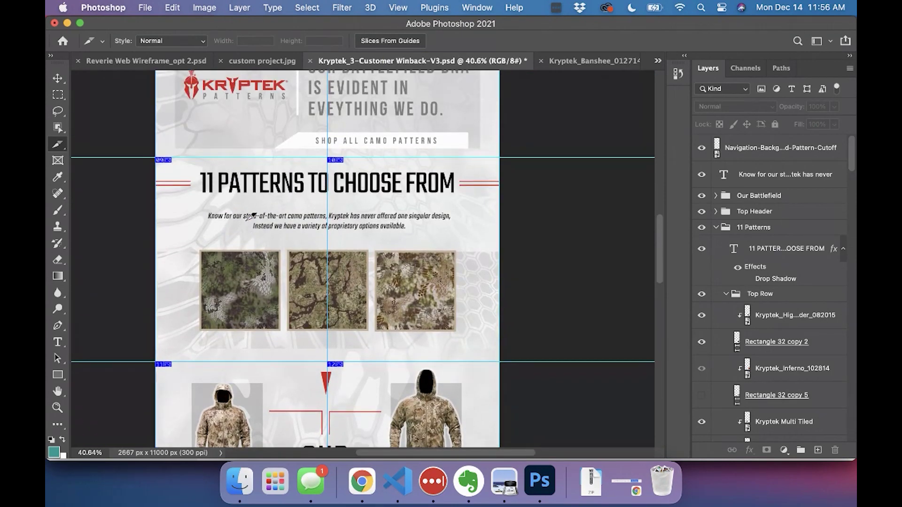
{"action": "scroll", "coordinate": [251, 214], "scroll_direction": "down", "scroll_amount": 5}
{"action": "scroll", "coordinate": [275, 139], "scroll_direction": "up", "scroll_amount": 3}
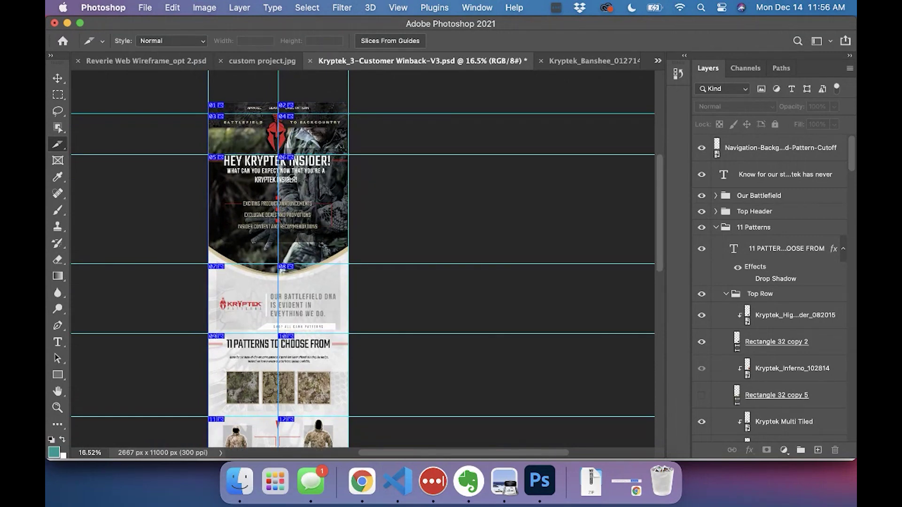
{"action": "scroll", "coordinate": [310, 241], "scroll_direction": "down", "scroll_amount": 3}
{"action": "scroll", "coordinate": [310, 241], "scroll_direction": "left", "scroll_amount": 2}
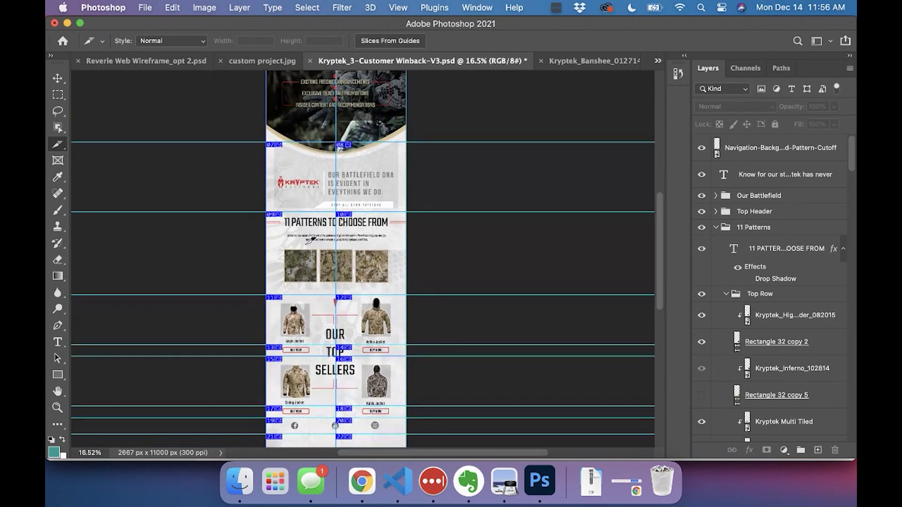
{"action": "scroll", "coordinate": [370, 274], "scroll_direction": "down", "scroll_amount": 3}
{"action": "scroll", "coordinate": [370, 275], "scroll_direction": "up", "scroll_amount": 4}
{"action": "scroll", "coordinate": [371, 274], "scroll_direction": "up", "scroll_amount": 1}
{"action": "scroll", "coordinate": [371, 274], "scroll_direction": "right", "scroll_amount": 1}
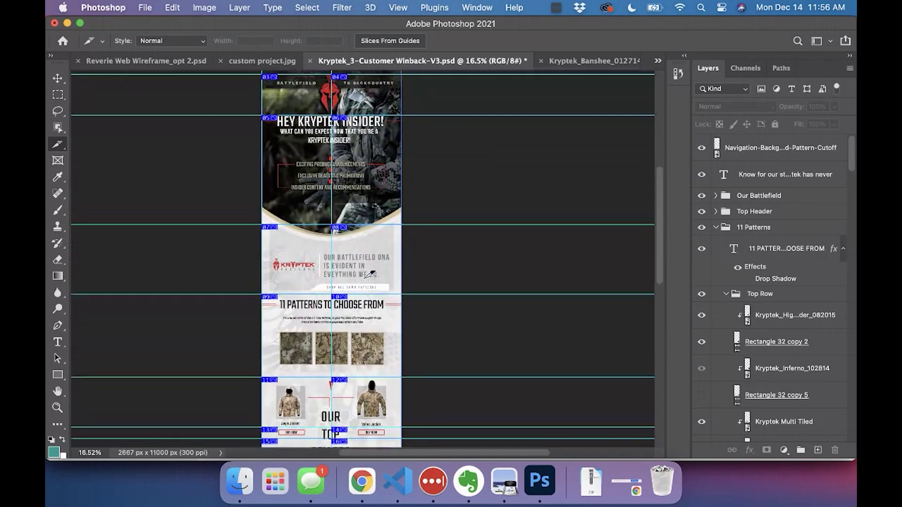
{"action": "scroll", "coordinate": [369, 275], "scroll_direction": "up", "scroll_amount": 1}
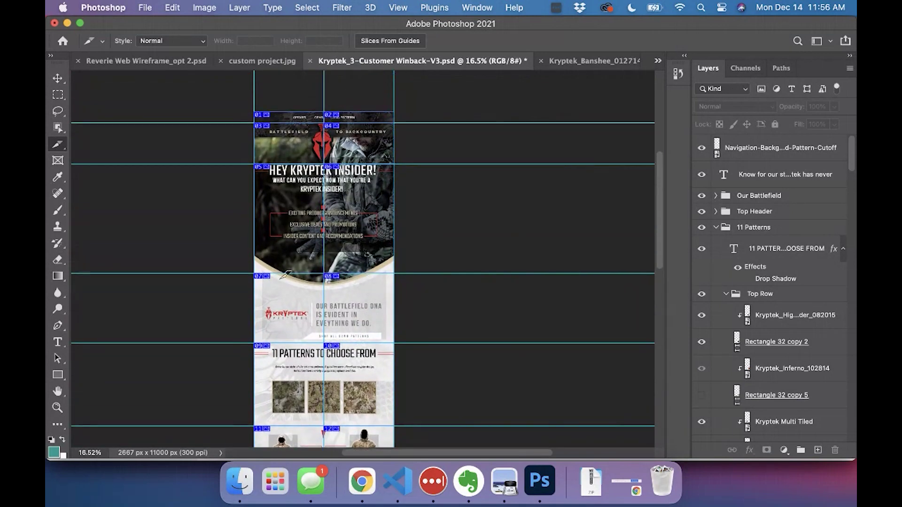
- Delete slice 01 over the top navigation strip using the Slice Select Tool
{"action": "right_click", "coordinate": [61, 150]}
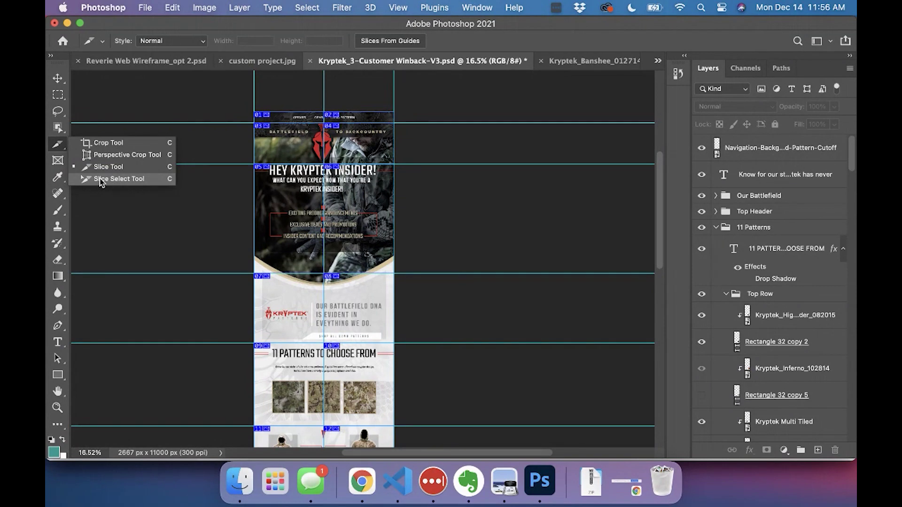
{"action": "left_click", "coordinate": [126, 179]}
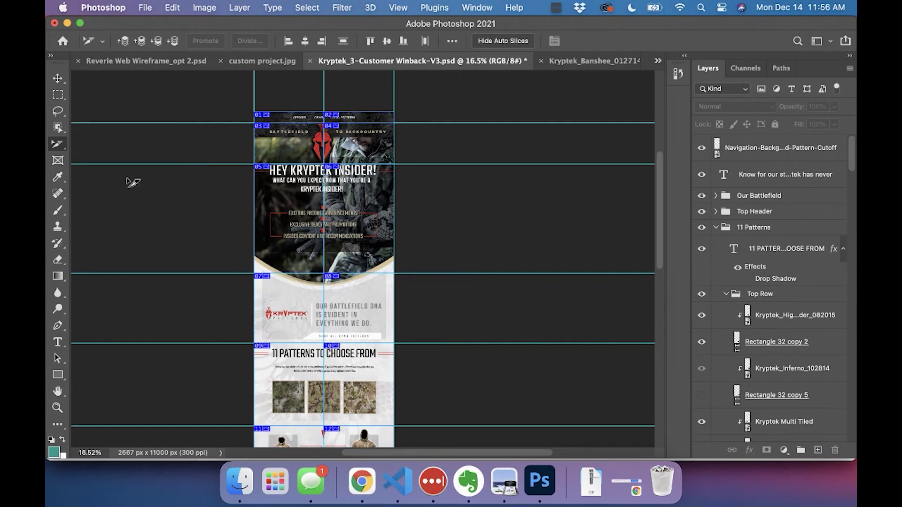
{"action": "left_click", "coordinate": [262, 118]}
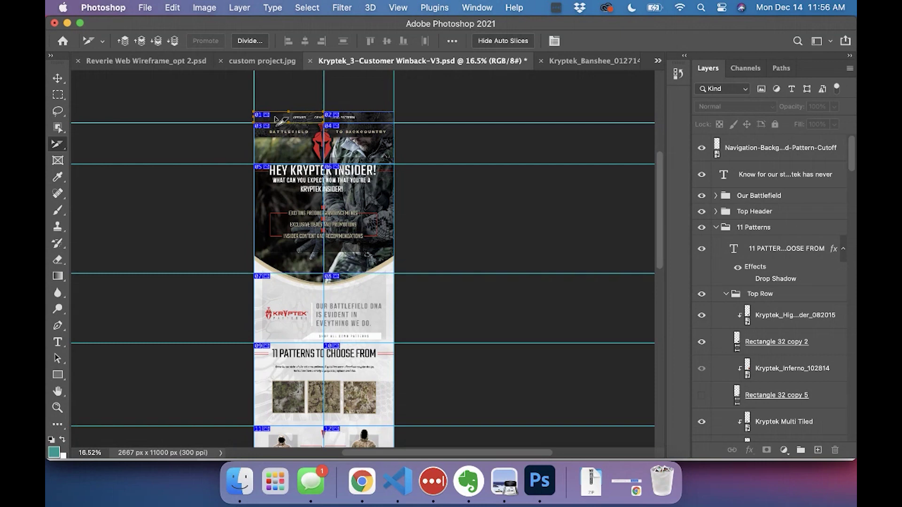
{"action": "key", "text": "Delete"}
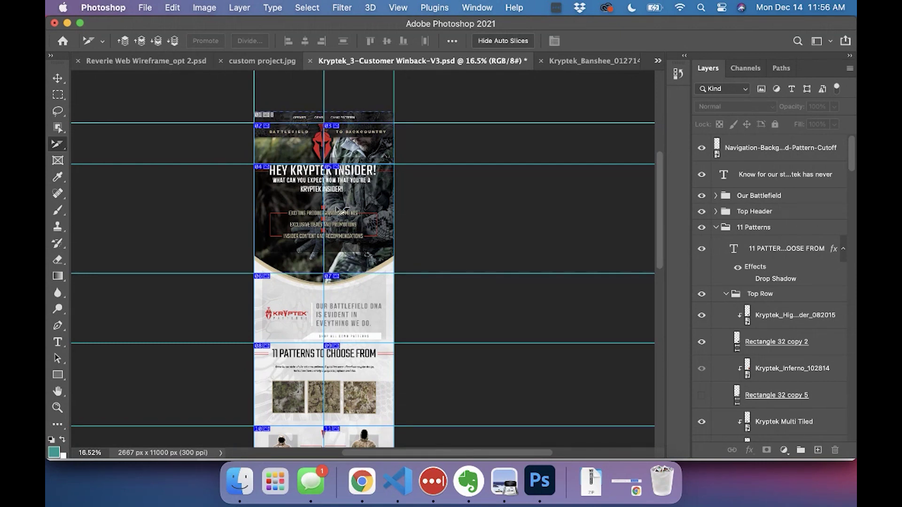
- Delete slices 20 and 21 below the social icons
{"action": "scroll", "coordinate": [342, 211], "scroll_direction": "down", "scroll_amount": 5}
{"action": "scroll", "coordinate": [337, 211], "scroll_direction": "down", "scroll_amount": 4}
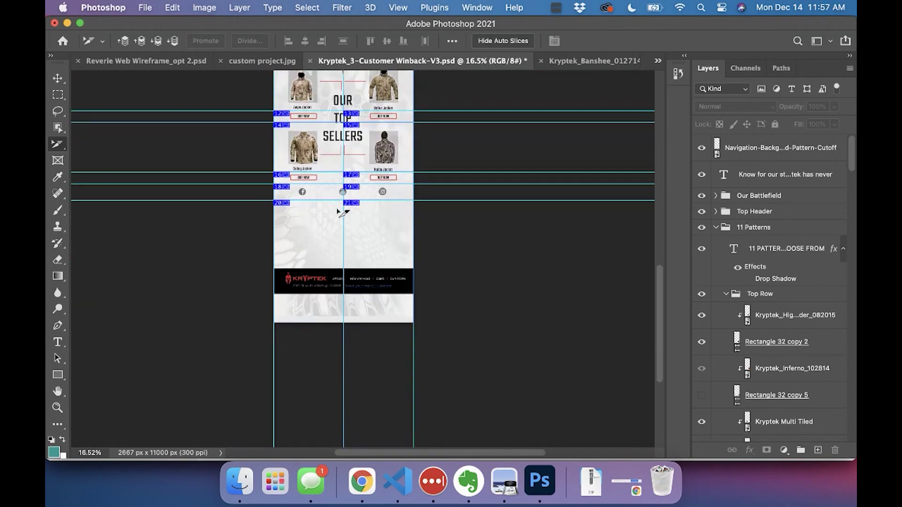
{"action": "left_click", "coordinate": [280, 206]}
{"action": "key", "text": "Delete"}
{"action": "left_click", "coordinate": [356, 207]}
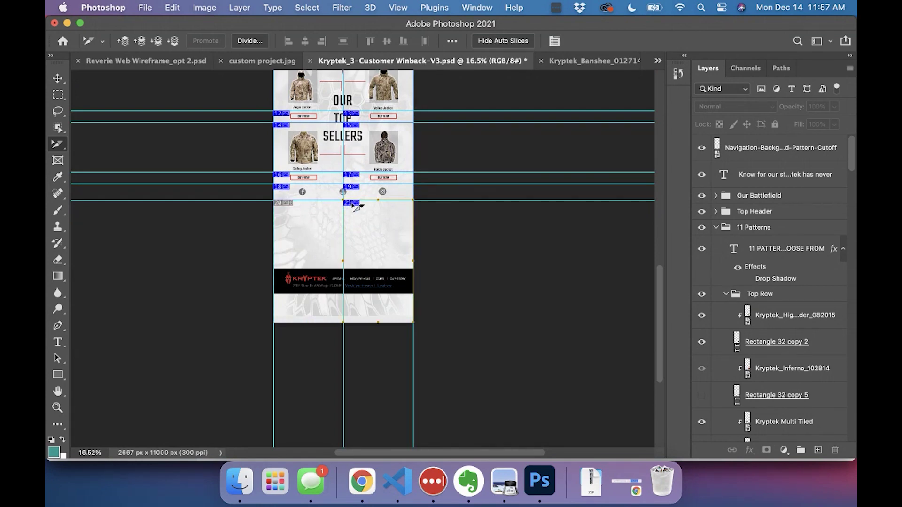
{"action": "key", "text": "Delete"}
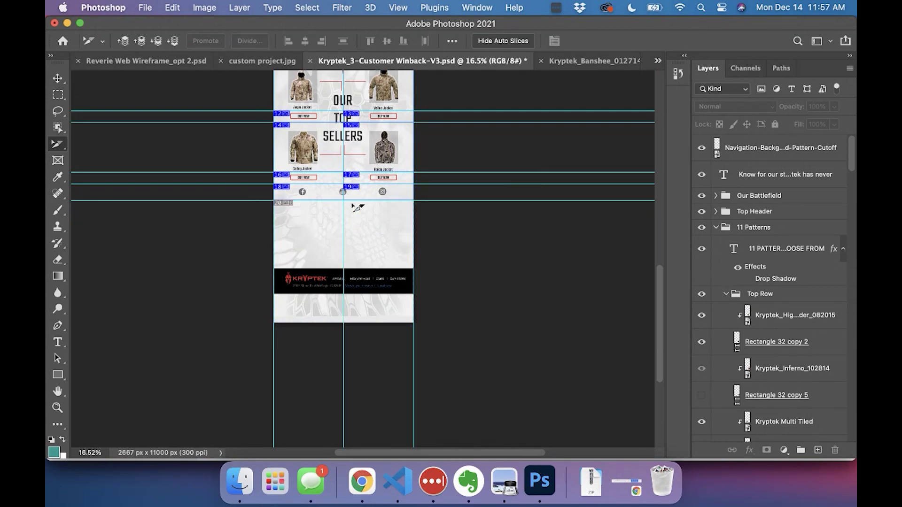
{"action": "scroll", "coordinate": [328, 215], "scroll_direction": "up", "scroll_amount": 15}
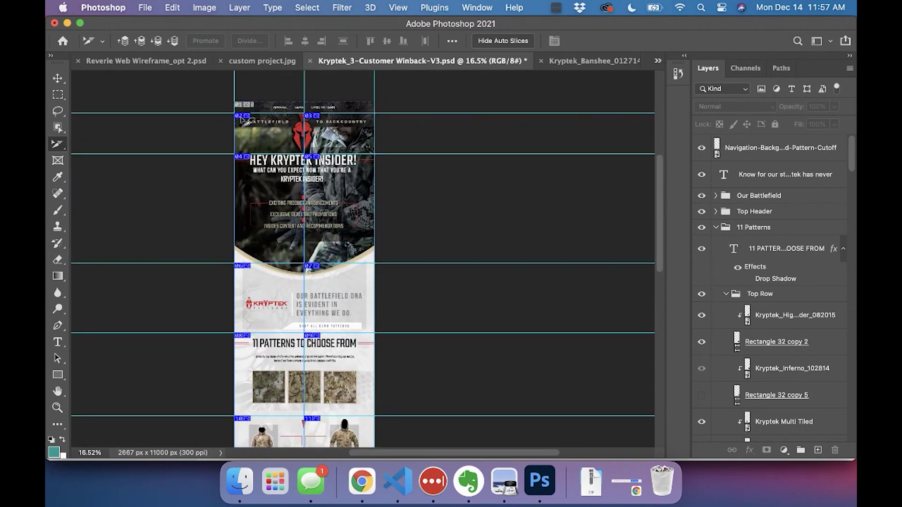
- Rename slice 02 to 'IOC-Kryptek-Flows-05-Welcome-Series-03-0' in Slice Options
{"action": "double_click", "coordinate": [243, 120]}
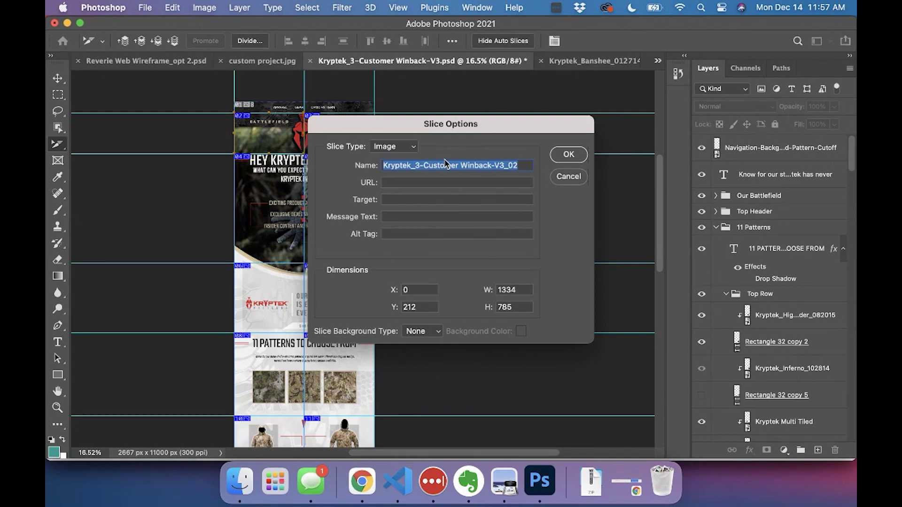
{"action": "key", "text": "BackSpace"}
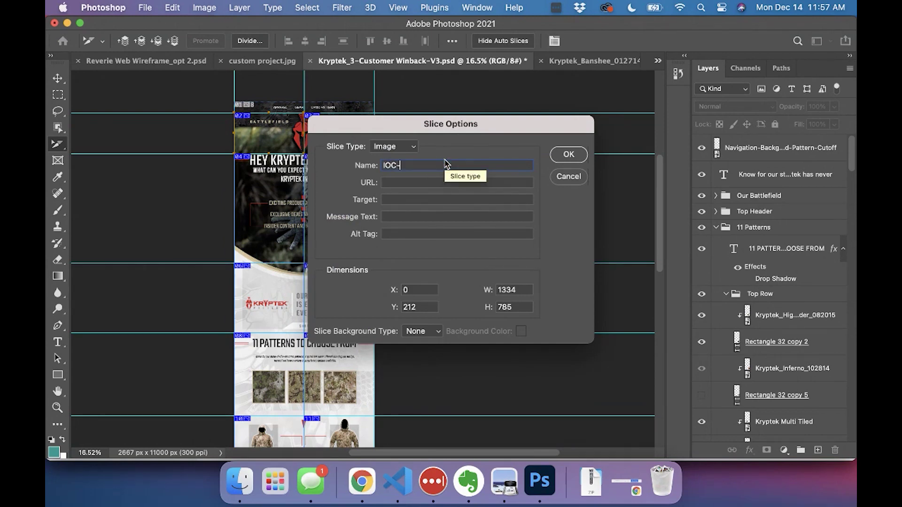
{"action": "type", "text": "IOC-Krype"}
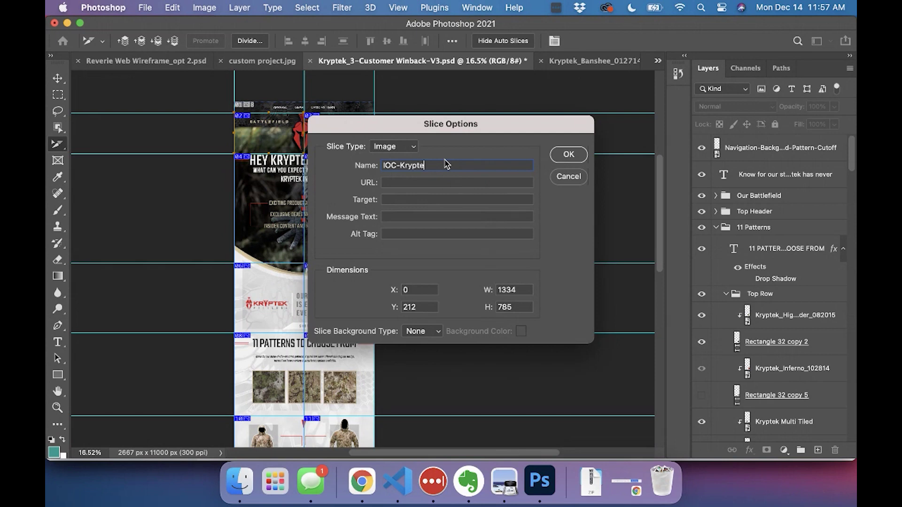
{"action": "type", "text": "ek-Flow"}
{"action": "type", "text": "s-05-Welcome-Series"}
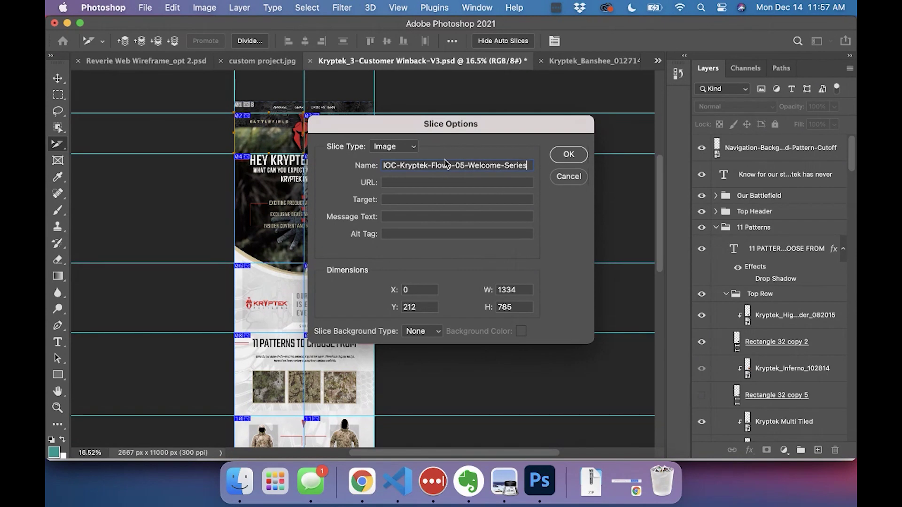
{"action": "type", "text": "-03-"}
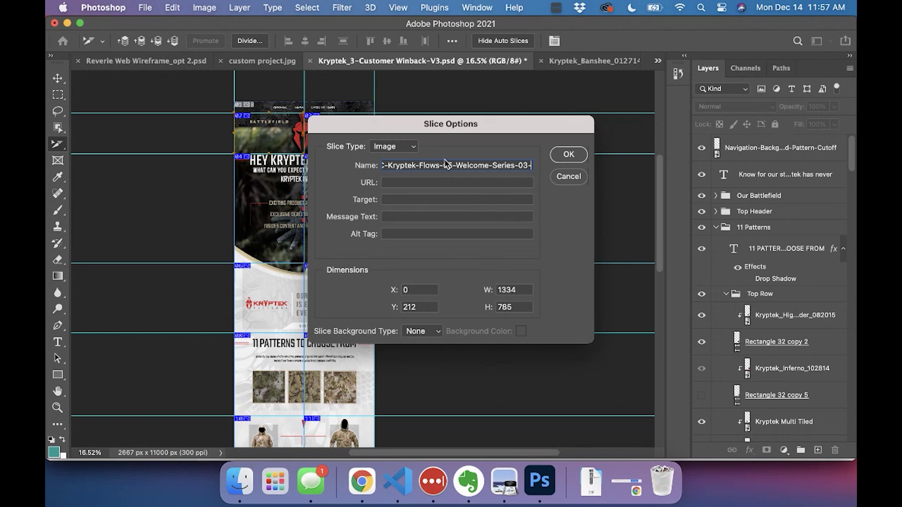
{"action": "type", "text": "0"}
{"action": "key", "text": "super+a"}
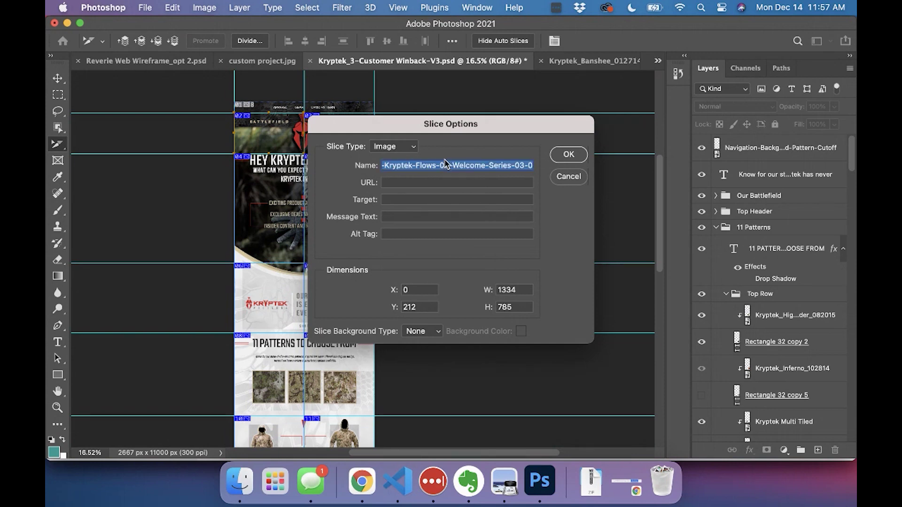
{"action": "left_click", "coordinate": [566, 155]}
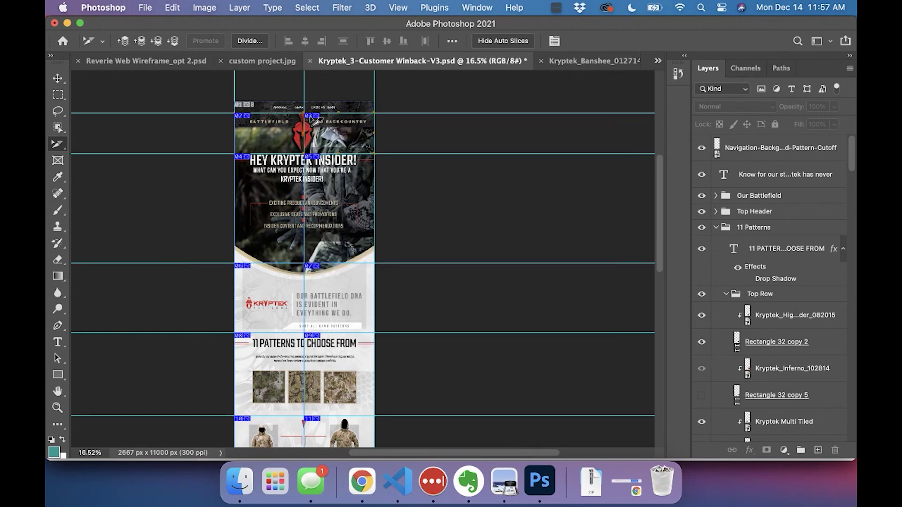
- Delete the redundant slices 03, 05, 06 and 07 beside the header and 11 PATTERNS heading
{"action": "double_click", "coordinate": [310, 119]}
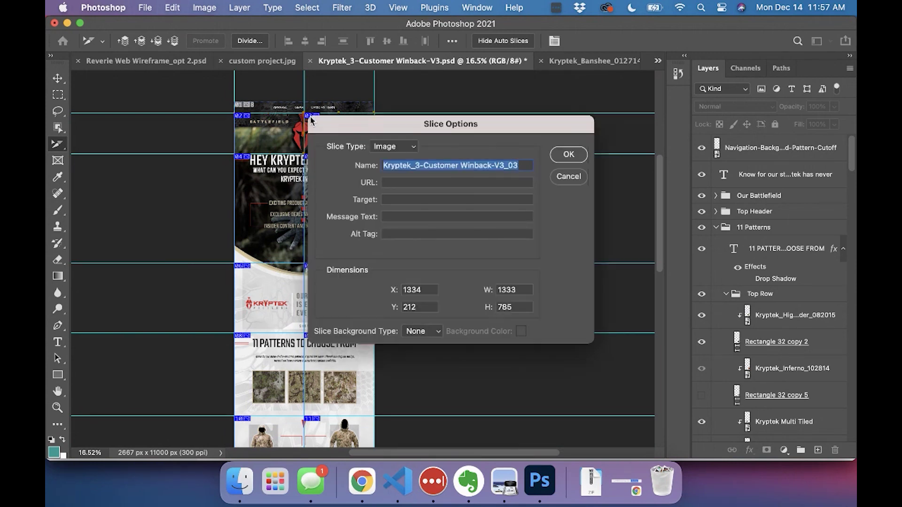
{"action": "left_click", "coordinate": [580, 181]}
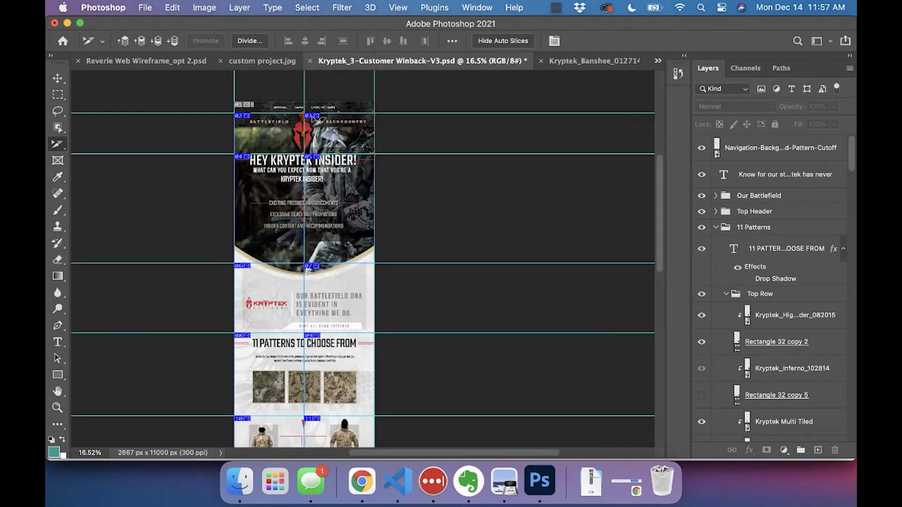
{"action": "key", "text": "Delete"}
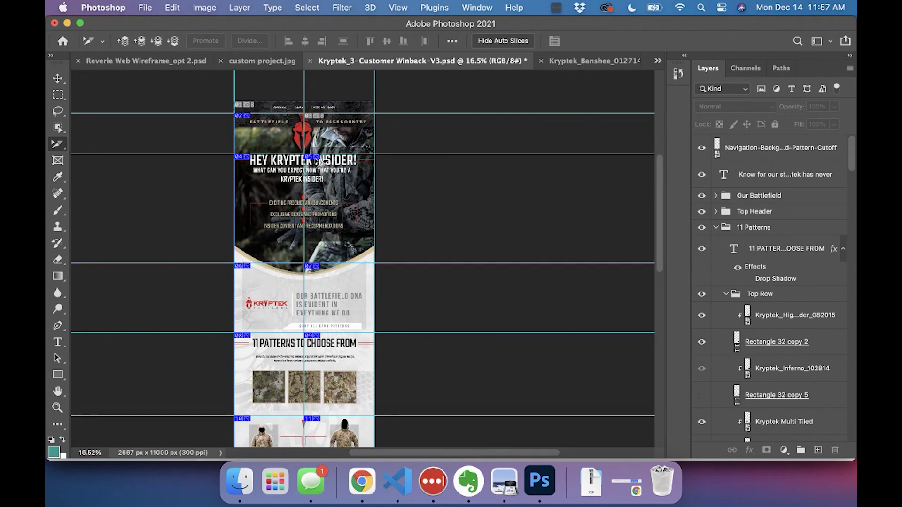
{"action": "left_click", "coordinate": [317, 161]}
{"action": "key", "text": "Delete"}
{"action": "left_click", "coordinate": [317, 269]}
{"action": "key", "text": "Delete"}
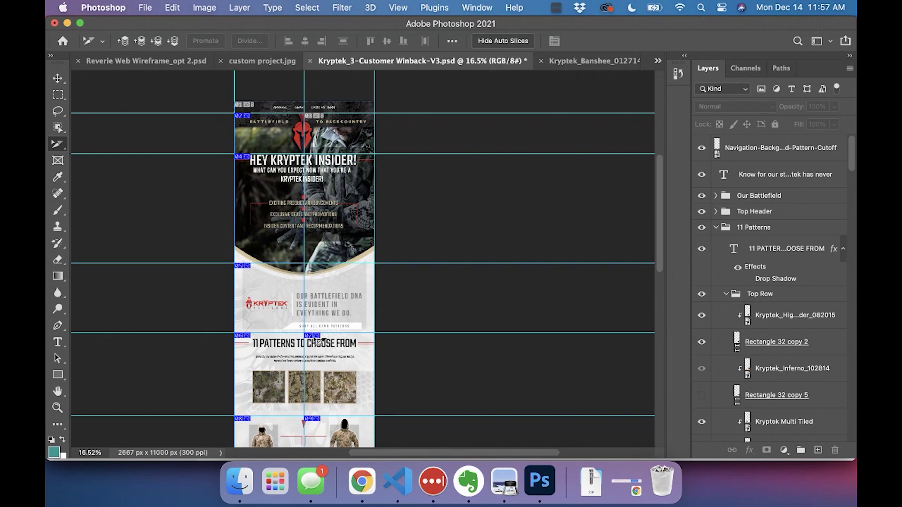
{"action": "left_click", "coordinate": [317, 341]}
{"action": "key", "text": "Delete"}
- Stretch the header and hero slices out to the page's right edge
{"action": "scroll", "coordinate": [332, 300], "scroll_direction": "down", "scroll_amount": 5}
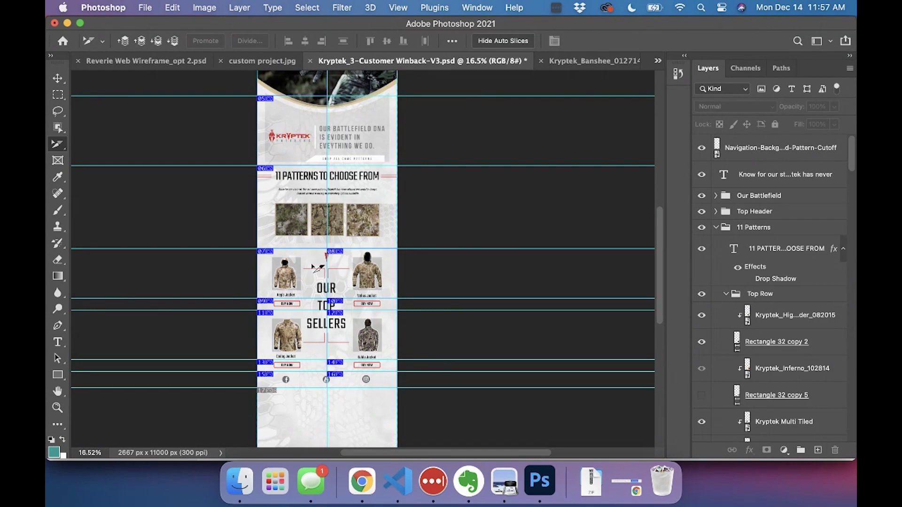
{"action": "scroll", "coordinate": [321, 278], "scroll_direction": "up", "scroll_amount": 4}
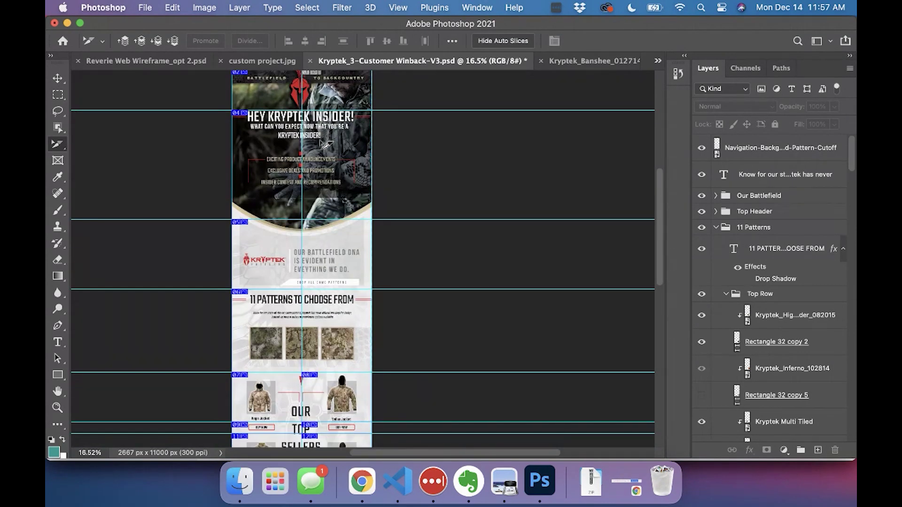
{"action": "scroll", "coordinate": [306, 131], "scroll_direction": "up", "scroll_amount": 2}
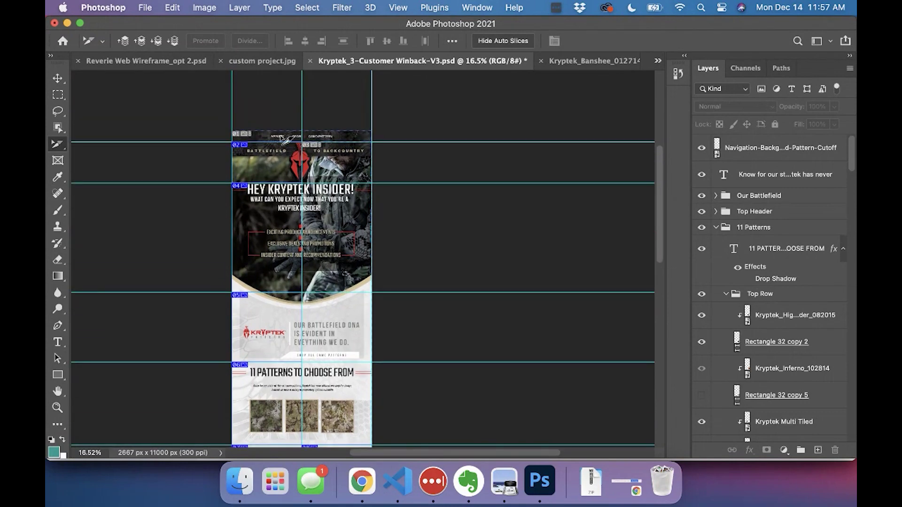
{"action": "left_click", "coordinate": [240, 150]}
{"action": "scroll", "coordinate": [300, 170], "scroll_direction": "up", "scroll_amount": 3}
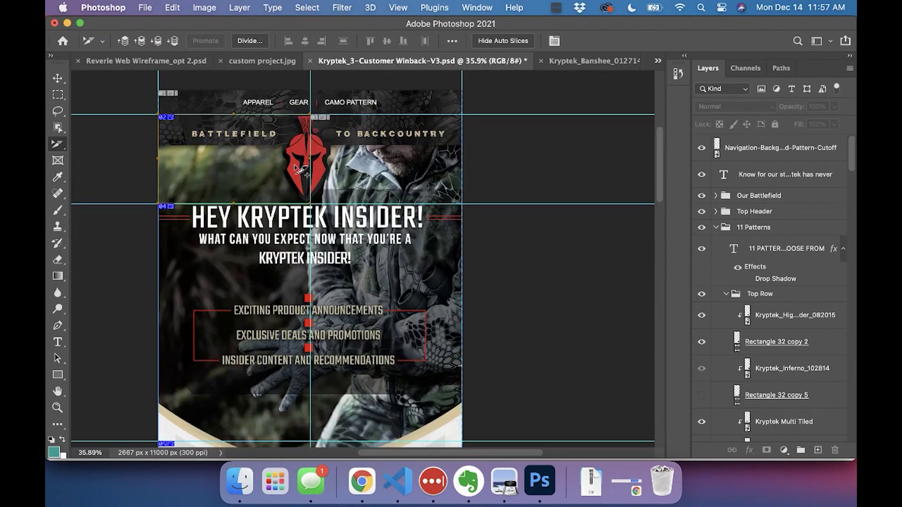
{"action": "left_click_drag", "start_coordinate": [310, 159], "coordinate": [462, 166]}
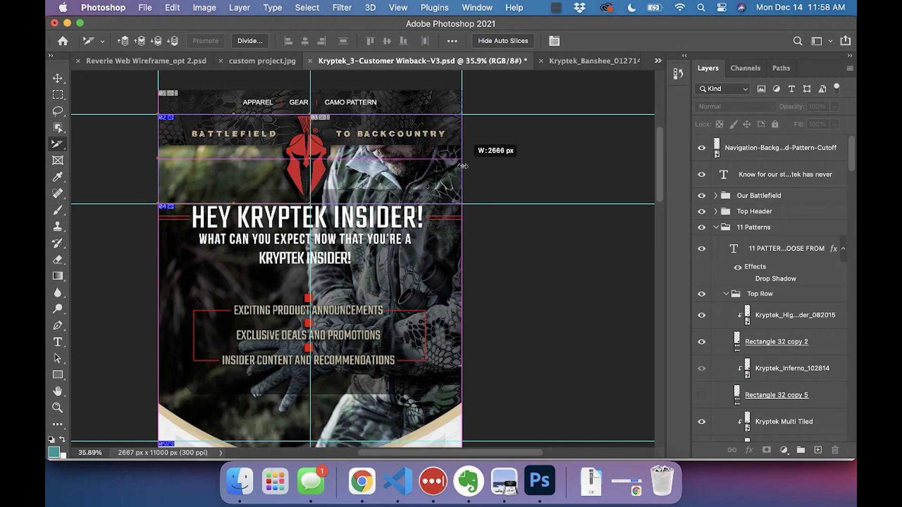
{"action": "left_click_drag", "start_coordinate": [462, 166], "coordinate": [462, 167]}
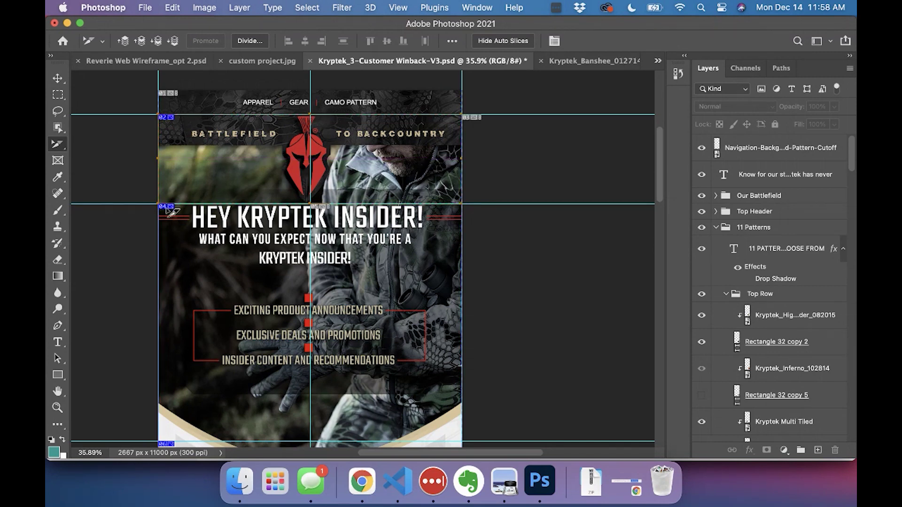
{"action": "scroll", "coordinate": [285, 301], "scroll_direction": "down", "scroll_amount": 3}
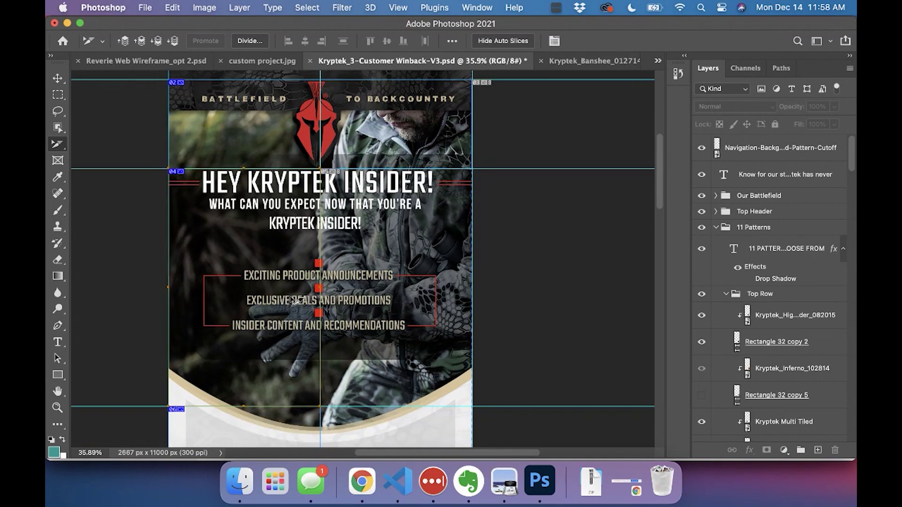
{"action": "left_click_drag", "start_coordinate": [320, 288], "coordinate": [473, 290]}
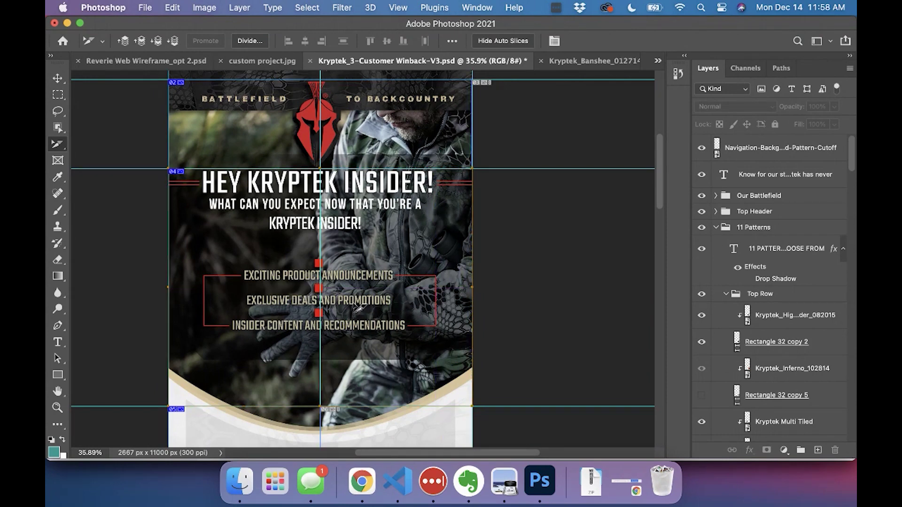
- Widen the Battlefield DNA and 11 Patterns slices to full page width, about 2666 px
{"action": "scroll", "coordinate": [249, 243], "scroll_direction": "down", "scroll_amount": 5}
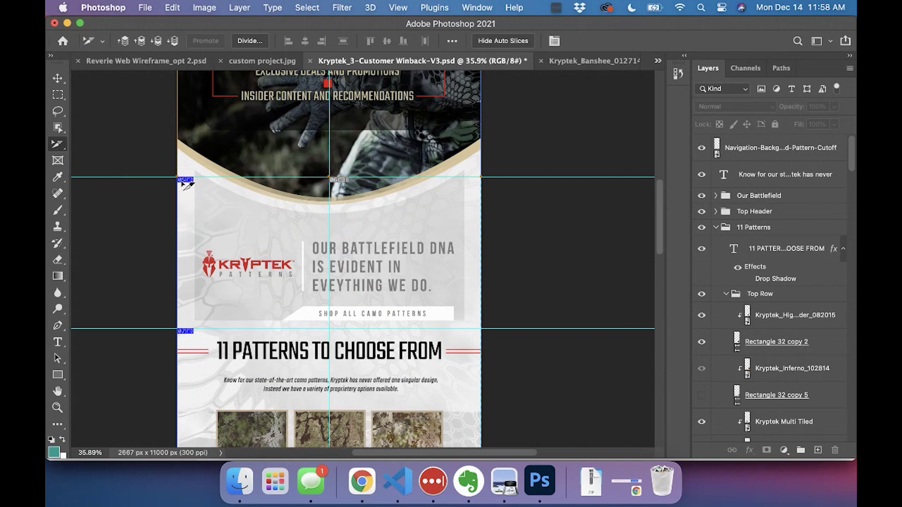
{"action": "left_click_drag", "start_coordinate": [329, 252], "coordinate": [481, 249]}
{"action": "scroll", "coordinate": [313, 258], "scroll_direction": "down", "scroll_amount": 5}
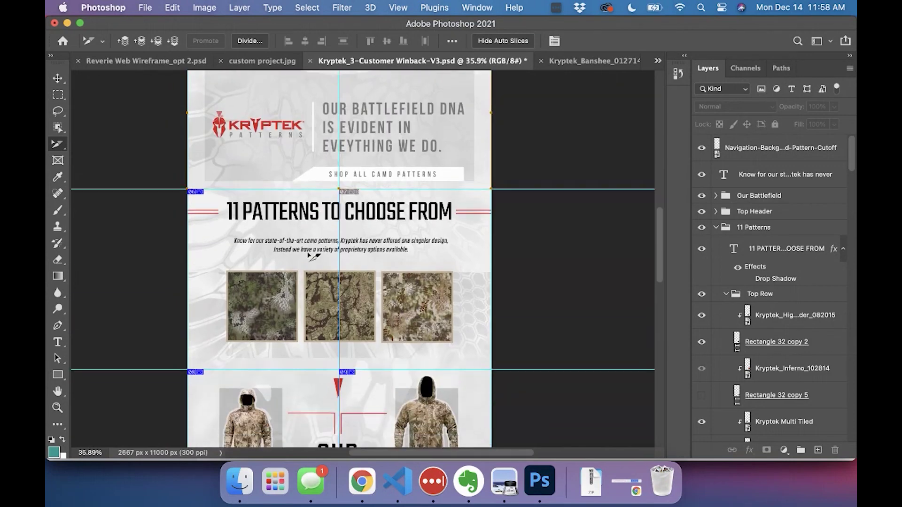
{"action": "left_click", "coordinate": [198, 194]}
{"action": "left_click_drag", "start_coordinate": [340, 280], "coordinate": [492, 276]}
{"action": "scroll", "coordinate": [374, 301], "scroll_direction": "down", "scroll_amount": 10}
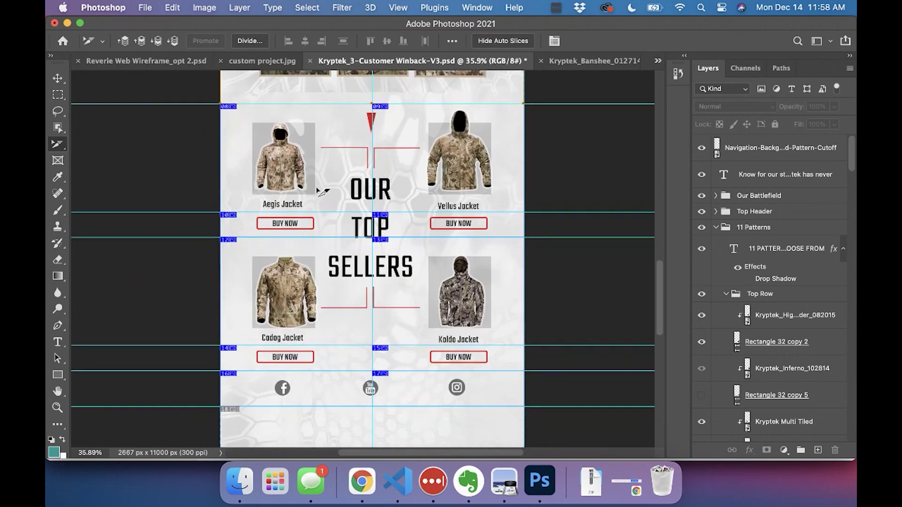
{"action": "scroll", "coordinate": [385, 319], "scroll_direction": "down", "scroll_amount": 5}
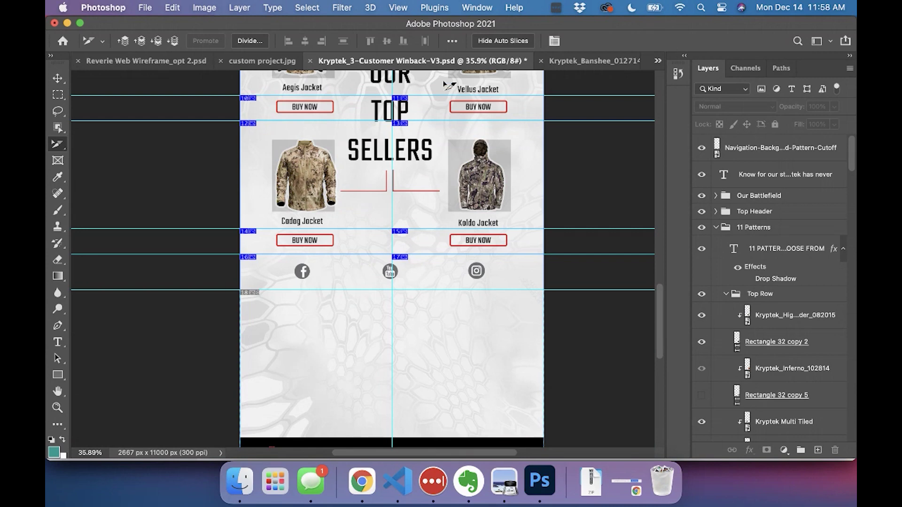
- Clear the old guides and add a guide layout of 3 centred columns and 1 row
{"action": "left_click", "coordinate": [402, 10]}
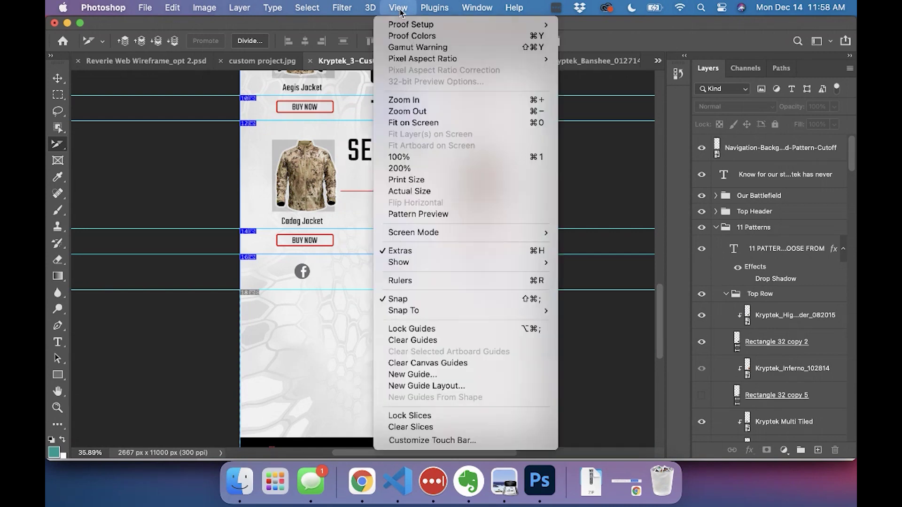
{"action": "left_click", "coordinate": [470, 364]}
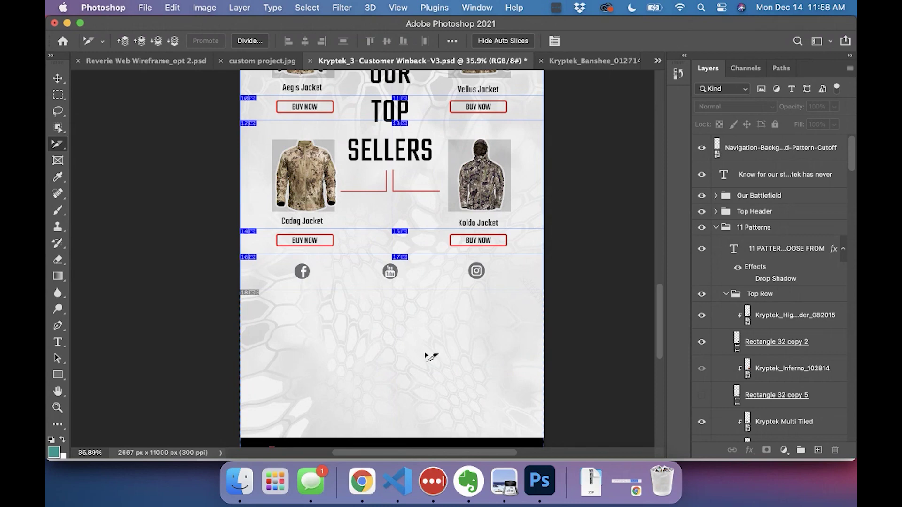
{"action": "left_click", "coordinate": [402, 8]}
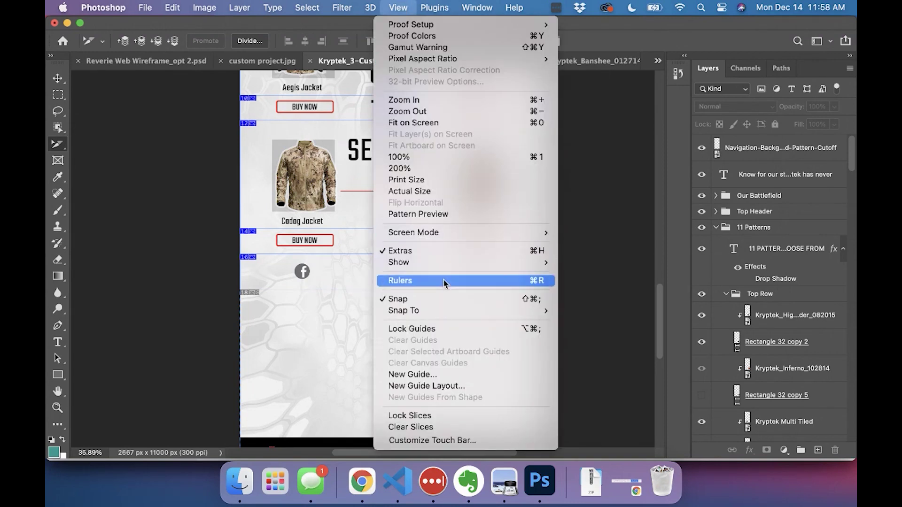
{"action": "left_click", "coordinate": [456, 384]}
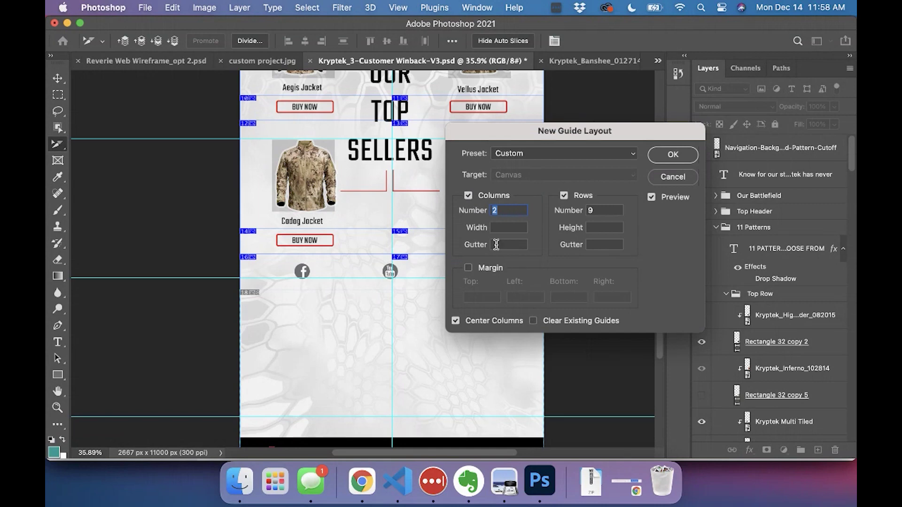
{"action": "type", "text": "3"}
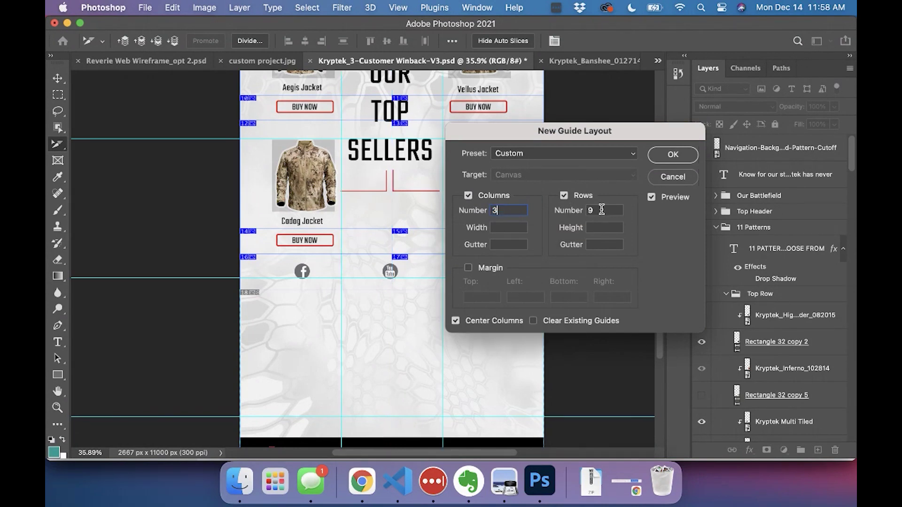
{"action": "type", "text": "1"}
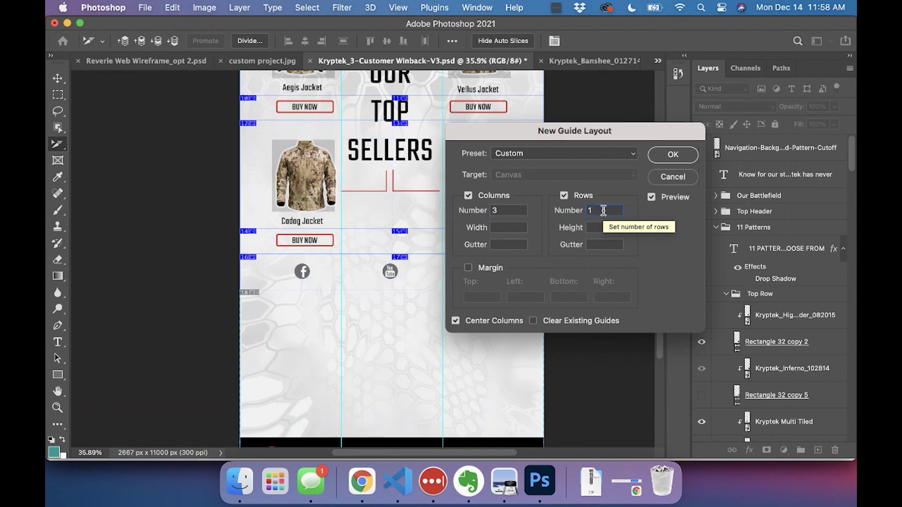
{"action": "scroll", "coordinate": [344, 295], "scroll_direction": "up", "scroll_amount": 10}
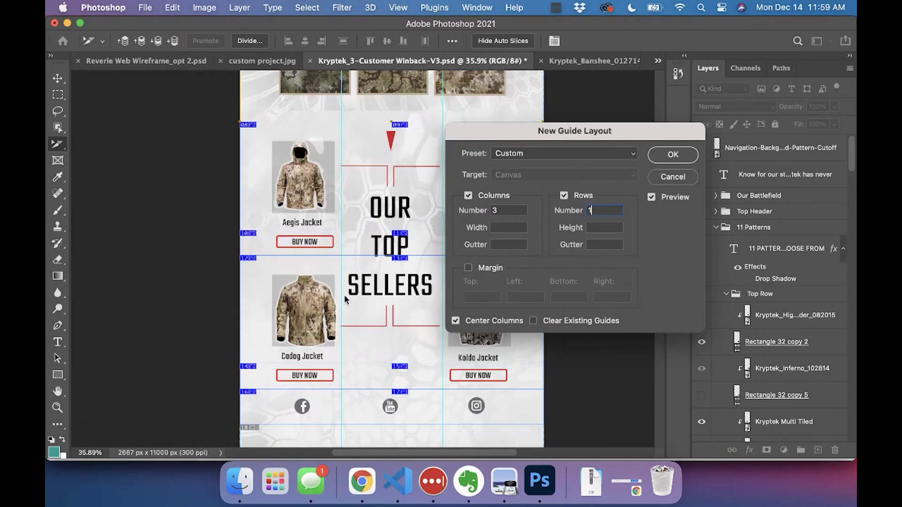
{"action": "scroll", "coordinate": [345, 295], "scroll_direction": "up", "scroll_amount": 3}
{"action": "scroll", "coordinate": [345, 295], "scroll_direction": "down", "scroll_amount": 20}
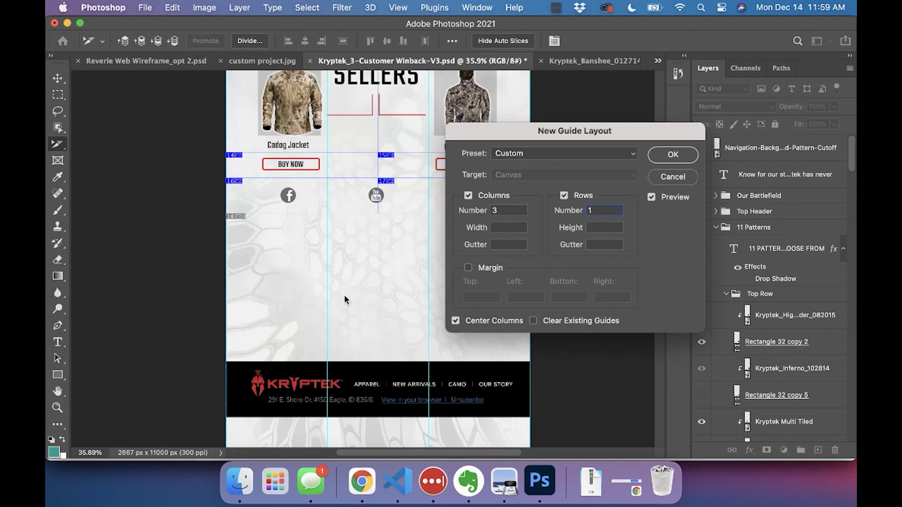
{"action": "scroll", "coordinate": [345, 295], "scroll_direction": "up", "scroll_amount": 10}
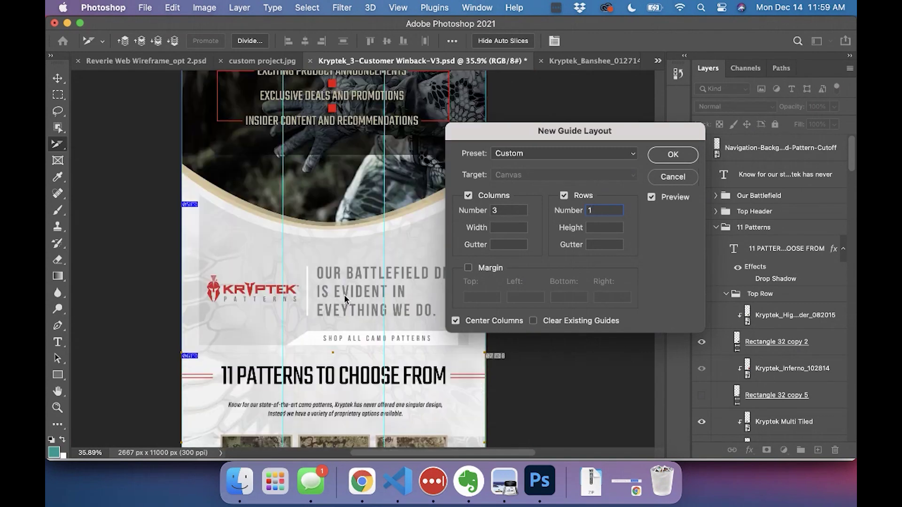
{"action": "scroll", "coordinate": [345, 295], "scroll_direction": "down", "scroll_amount": 4}
{"action": "scroll", "coordinate": [345, 300], "scroll_direction": "down", "scroll_amount": 1}
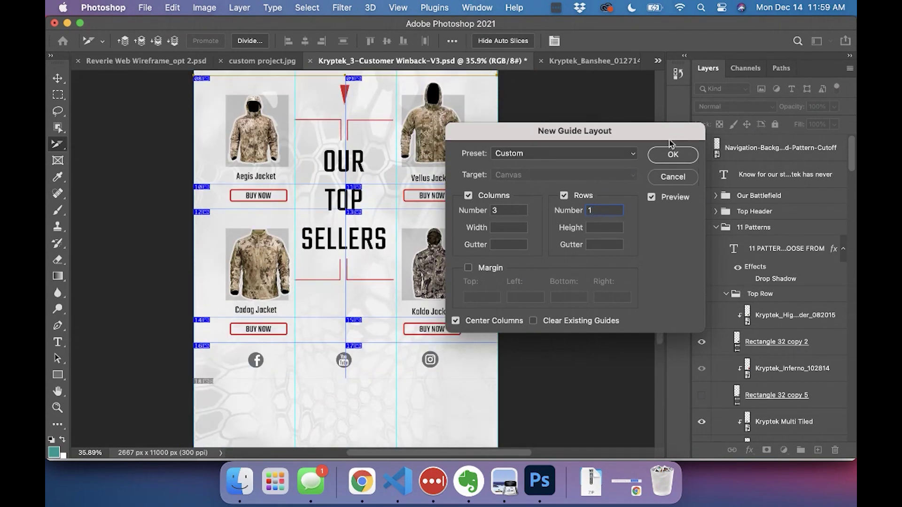
{"action": "left_click", "coordinate": [685, 156]}
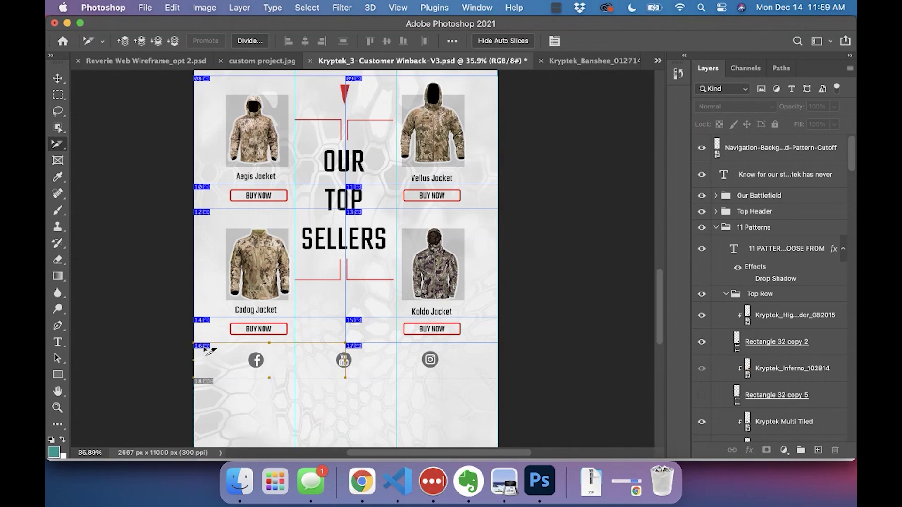
- Delete slice 17 beside the social icons
{"action": "left_click", "coordinate": [357, 349]}
{"action": "key", "text": "Delete"}
{"action": "scroll", "coordinate": [318, 318], "scroll_direction": "down", "scroll_amount": 6}
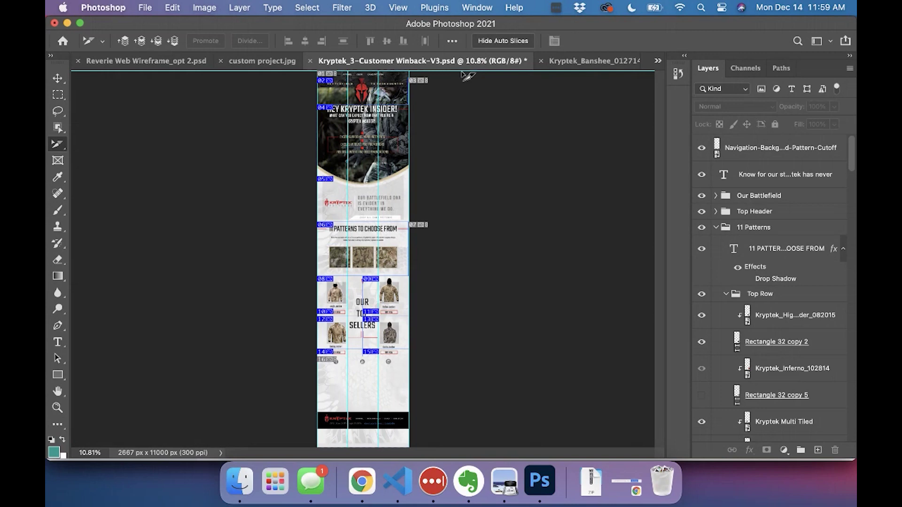
{"action": "scroll", "coordinate": [465, 76], "scroll_direction": "up", "scroll_amount": 5}
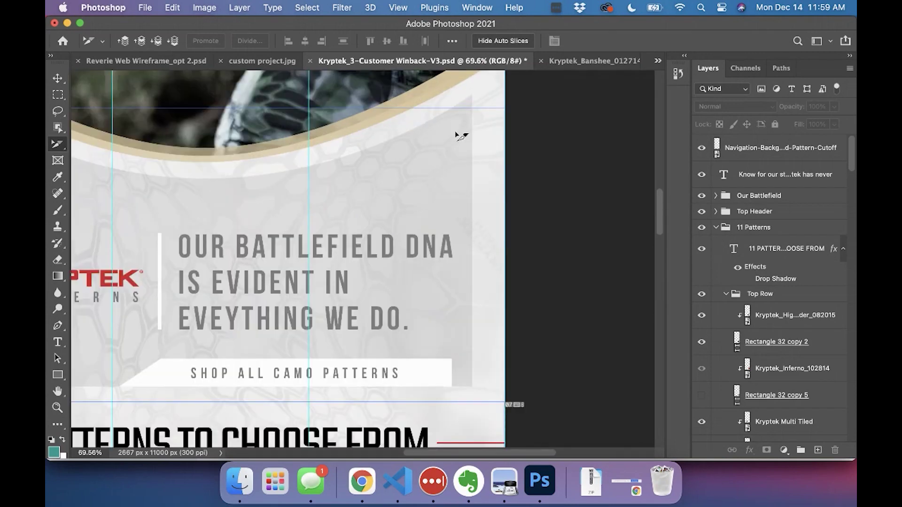
{"action": "scroll", "coordinate": [458, 136], "scroll_direction": "up", "scroll_amount": 10}
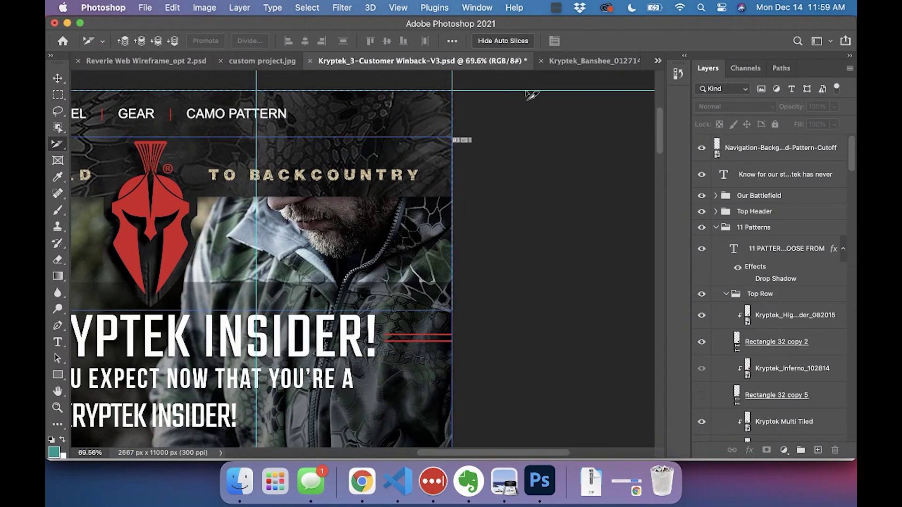
- Position horizontal guides to bracket the social icons row, one just beneath it
{"action": "key", "text": "v"}
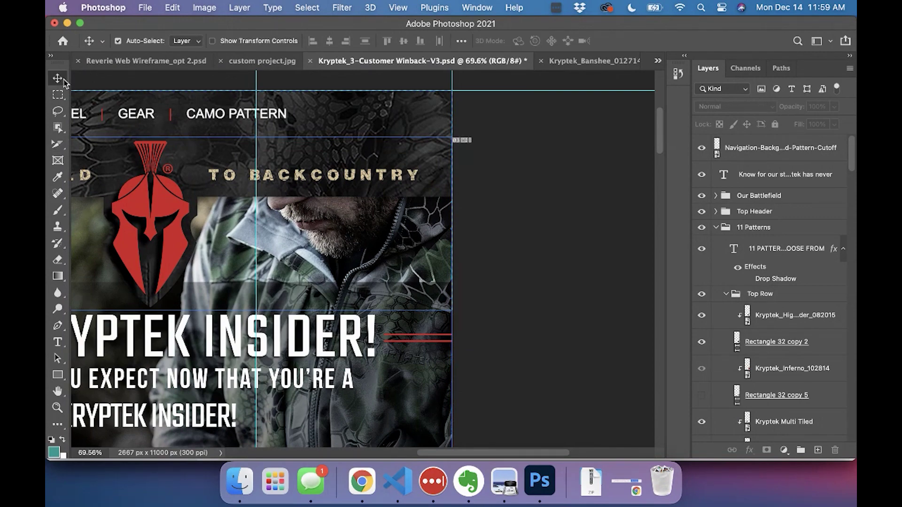
{"action": "left_click_drag", "start_coordinate": [550, 91], "coordinate": [540, 382]}
{"action": "scroll", "coordinate": [540, 382], "scroll_direction": "down", "scroll_amount": 6}
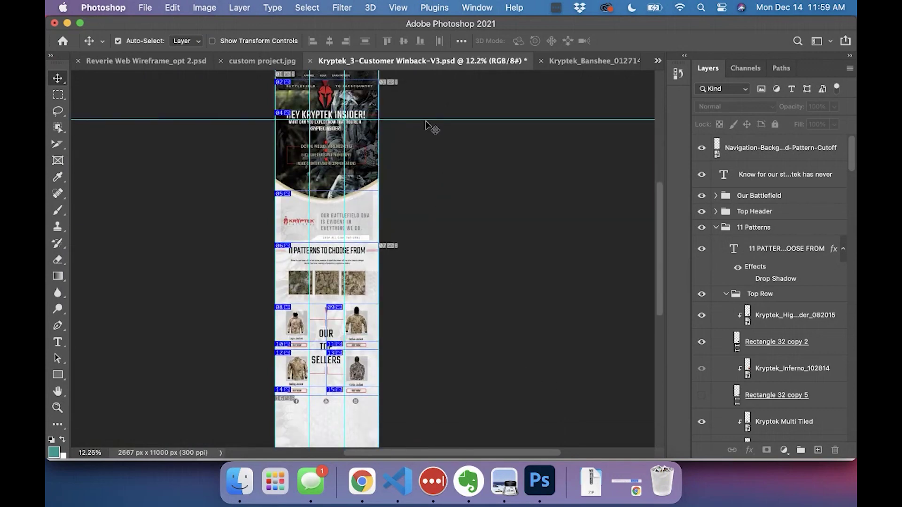
{"action": "left_click_drag", "start_coordinate": [426, 120], "coordinate": [414, 396]}
{"action": "scroll", "coordinate": [334, 405], "scroll_direction": "up", "scroll_amount": 4}
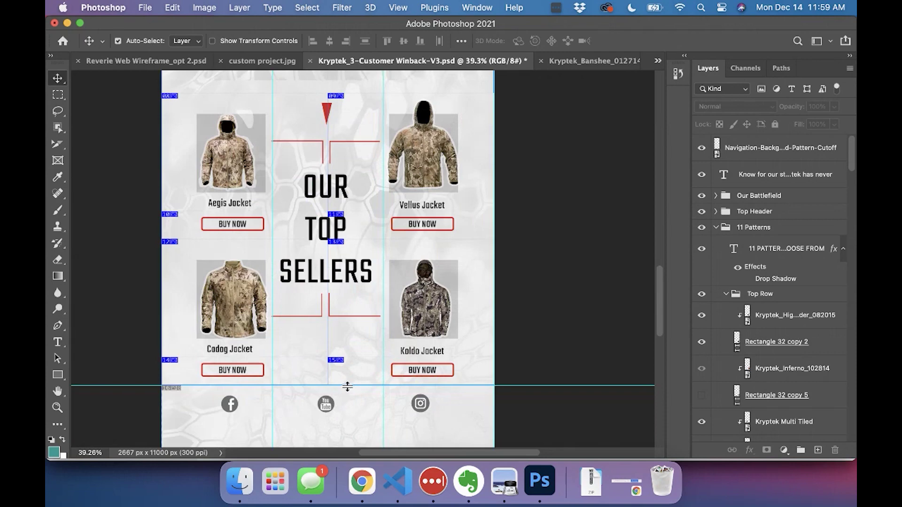
{"action": "scroll", "coordinate": [382, 397], "scroll_direction": "down", "scroll_amount": 6}
{"action": "scroll", "coordinate": [429, 362], "scroll_direction": "down", "scroll_amount": 2}
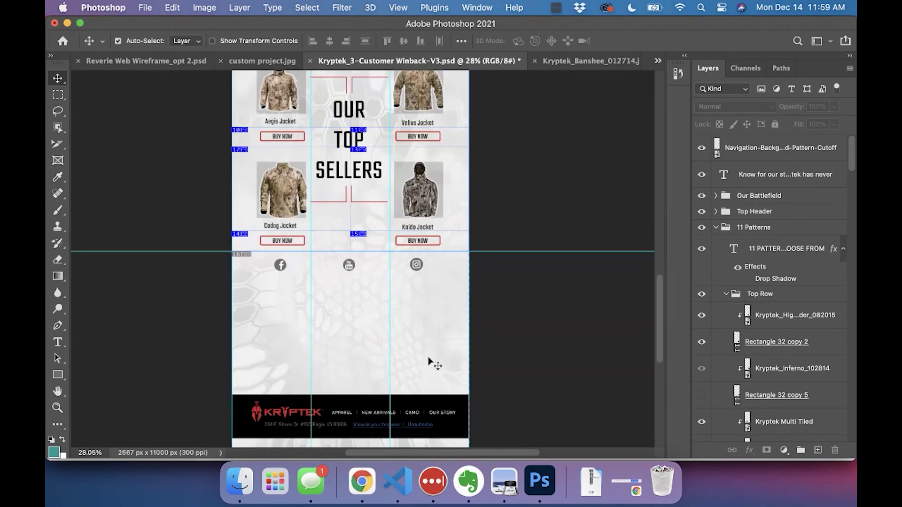
{"action": "scroll", "coordinate": [497, 417], "scroll_direction": "down", "scroll_amount": 3}
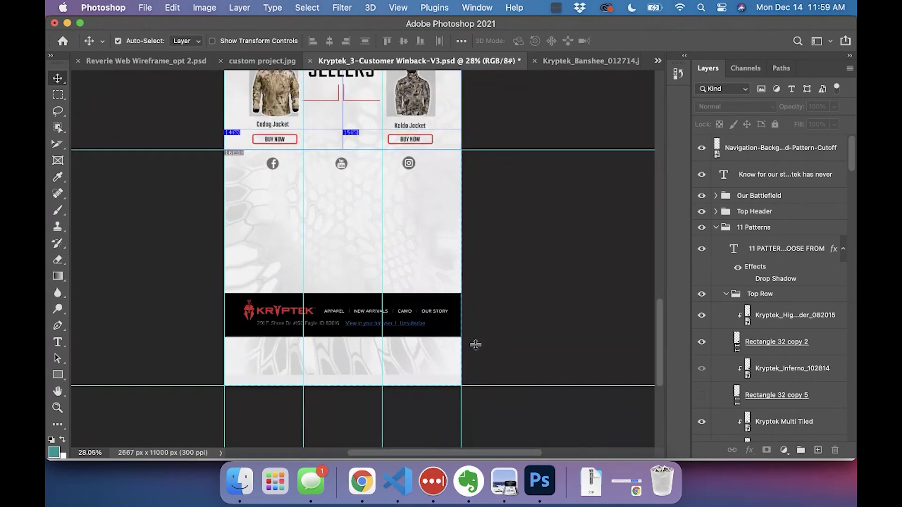
{"action": "left_click_drag", "start_coordinate": [476, 345], "coordinate": [515, 177]}
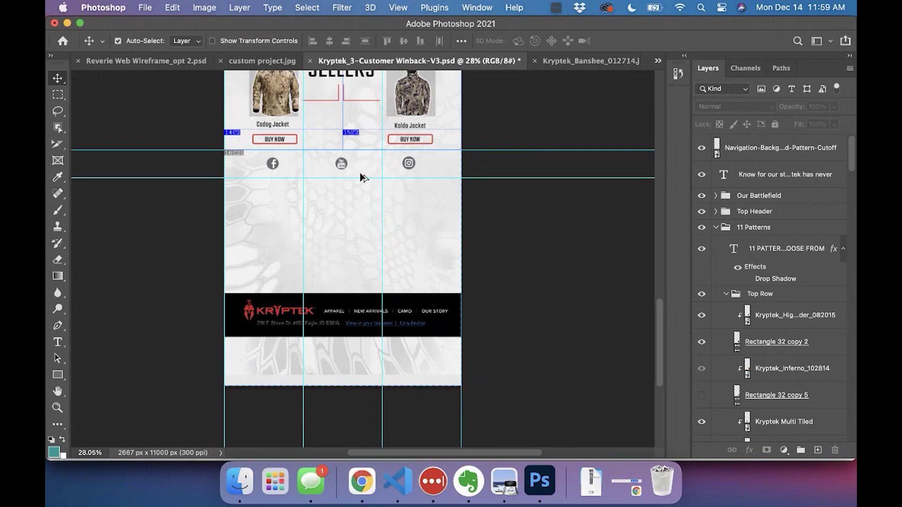
{"action": "scroll", "coordinate": [360, 173], "scroll_direction": "up", "scroll_amount": 2}
{"action": "scroll", "coordinate": [403, 197], "scroll_direction": "up", "scroll_amount": 3}
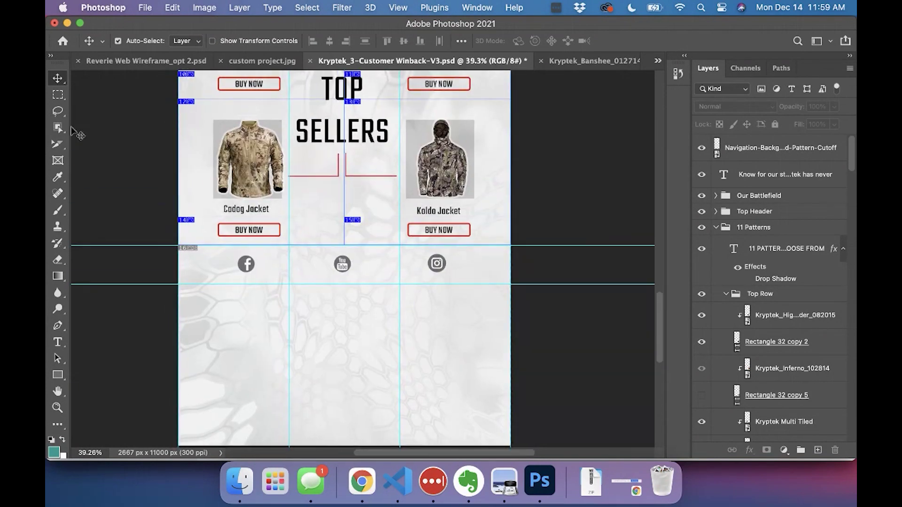
- Draw three slices between the guides around the Facebook, YouTube and Instagram icons
{"action": "left_click", "coordinate": [57, 144]}
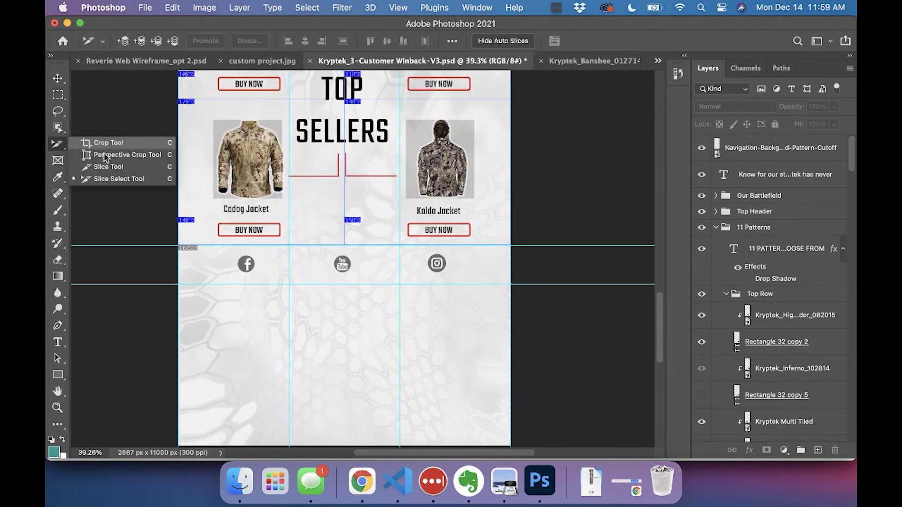
{"action": "left_click", "coordinate": [107, 168]}
{"action": "scroll", "coordinate": [214, 282], "scroll_direction": "up", "scroll_amount": 3}
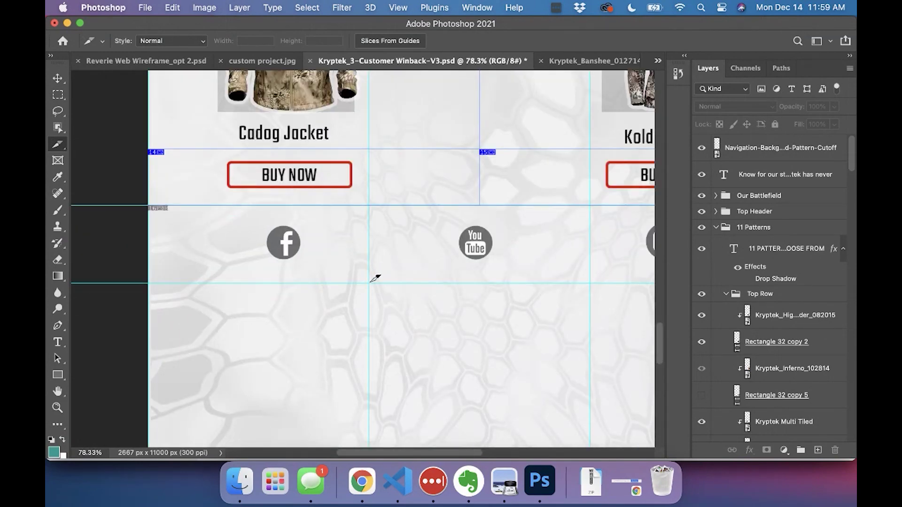
{"action": "left_click_drag", "start_coordinate": [369, 283], "coordinate": [155, 202]}
{"action": "scroll", "coordinate": [393, 243], "scroll_direction": "right", "scroll_amount": 5}
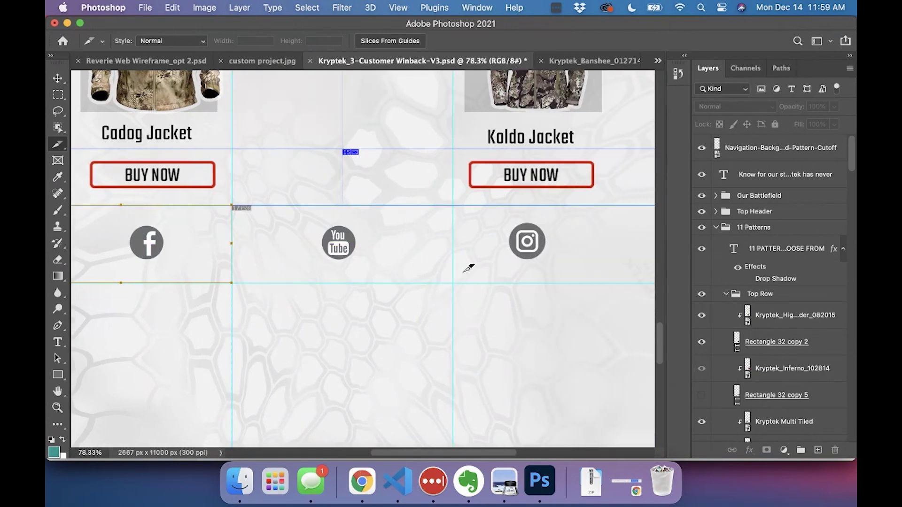
{"action": "left_click_drag", "start_coordinate": [454, 282], "coordinate": [232, 206]}
{"action": "scroll", "coordinate": [403, 224], "scroll_direction": "right", "scroll_amount": 4}
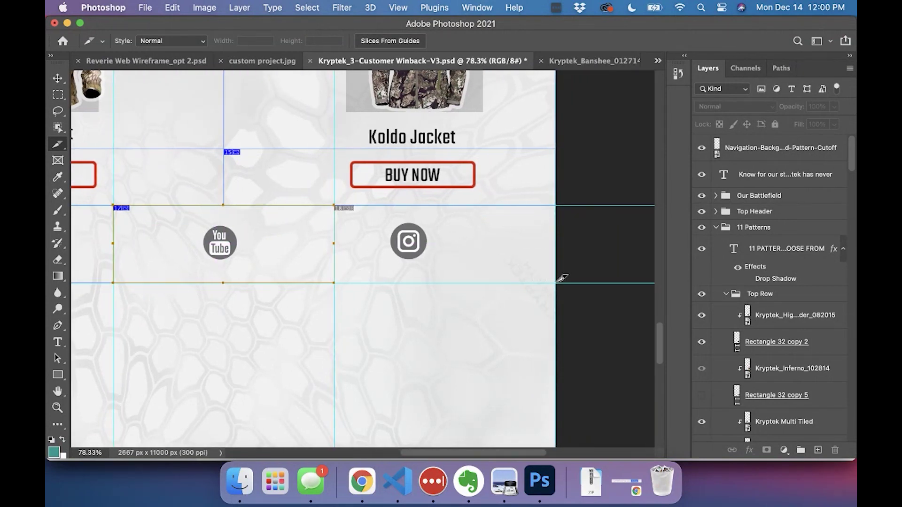
{"action": "left_click_drag", "start_coordinate": [557, 282], "coordinate": [339, 202]}
- Switch to the Slice Select Tool from the Crop tool flyout
{"action": "scroll", "coordinate": [300, 231], "scroll_direction": "down", "scroll_amount": 3}
{"action": "scroll", "coordinate": [300, 231], "scroll_direction": "left", "scroll_amount": 4}
{"action": "scroll", "coordinate": [300, 232], "scroll_direction": "down", "scroll_amount": 2}
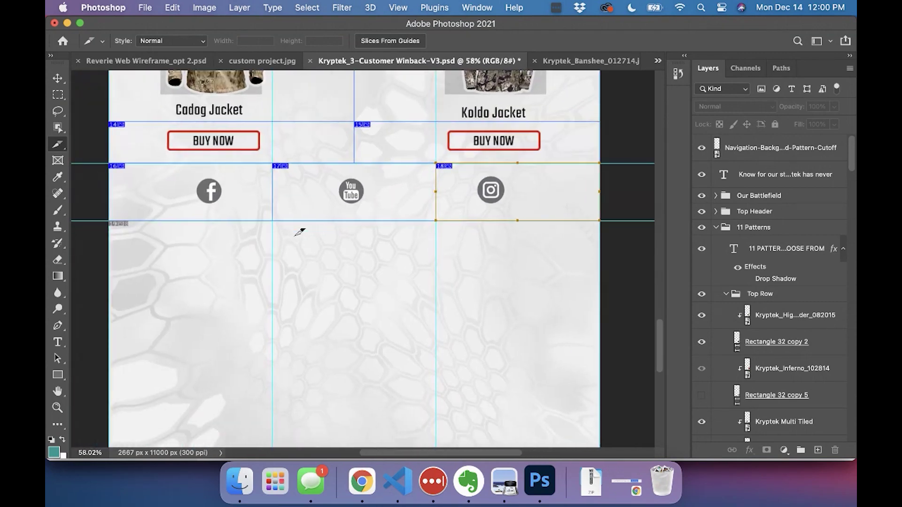
{"action": "scroll", "coordinate": [299, 231], "scroll_direction": "up", "scroll_amount": 1}
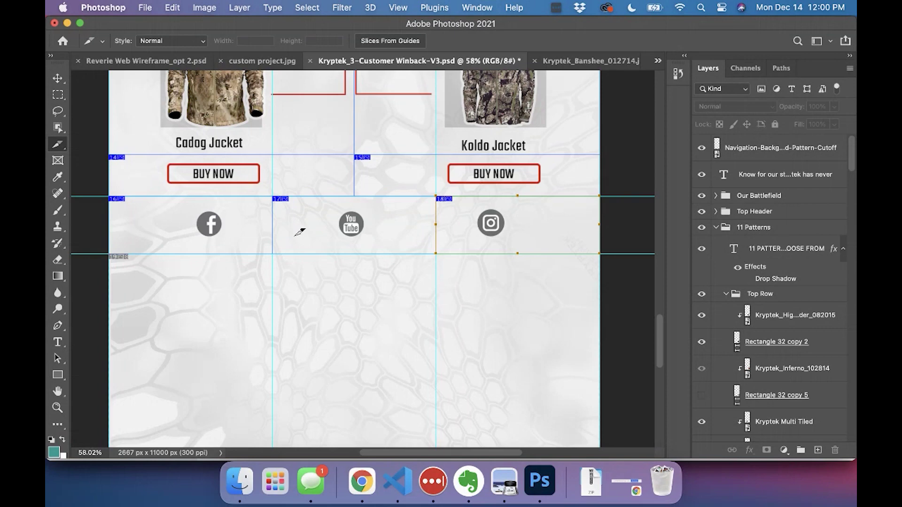
{"action": "scroll", "coordinate": [300, 232], "scroll_direction": "up", "scroll_amount": 8}
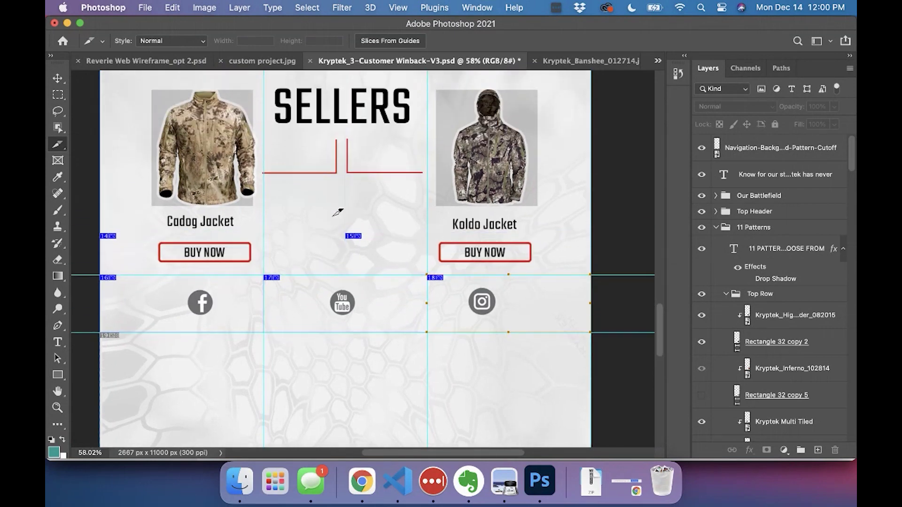
{"action": "scroll", "coordinate": [338, 284], "scroll_direction": "right", "scroll_amount": 2}
{"action": "scroll", "coordinate": [339, 288], "scroll_direction": "down", "scroll_amount": 3}
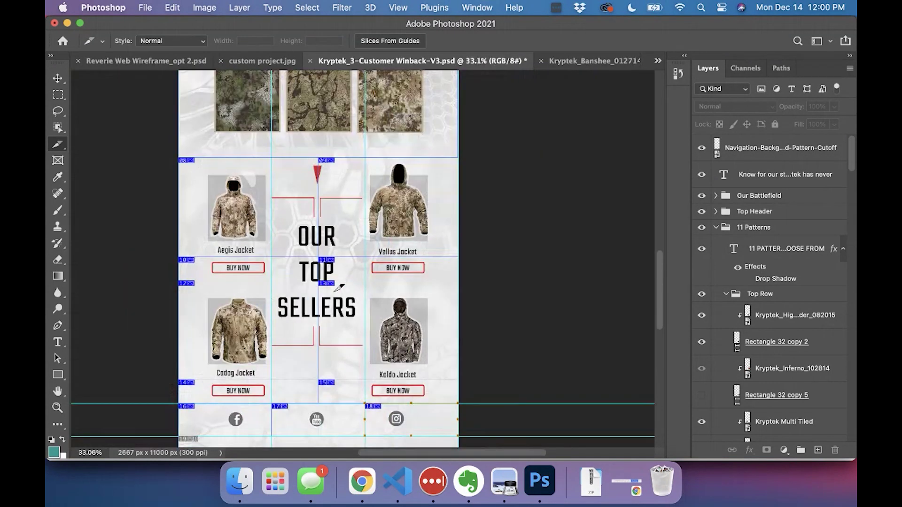
{"action": "left_click_drag", "start_coordinate": [58, 150], "coordinate": [122, 155]}
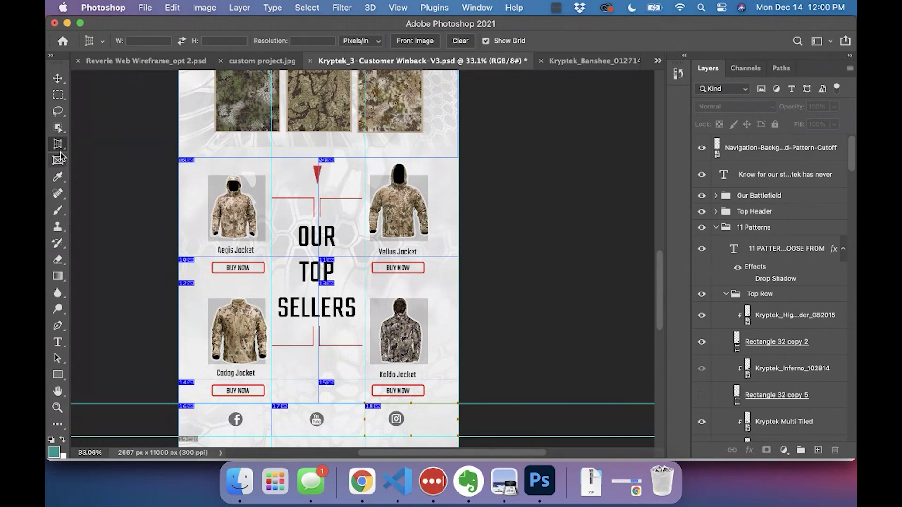
{"action": "left_click_drag", "start_coordinate": [57, 146], "coordinate": [120, 178]}
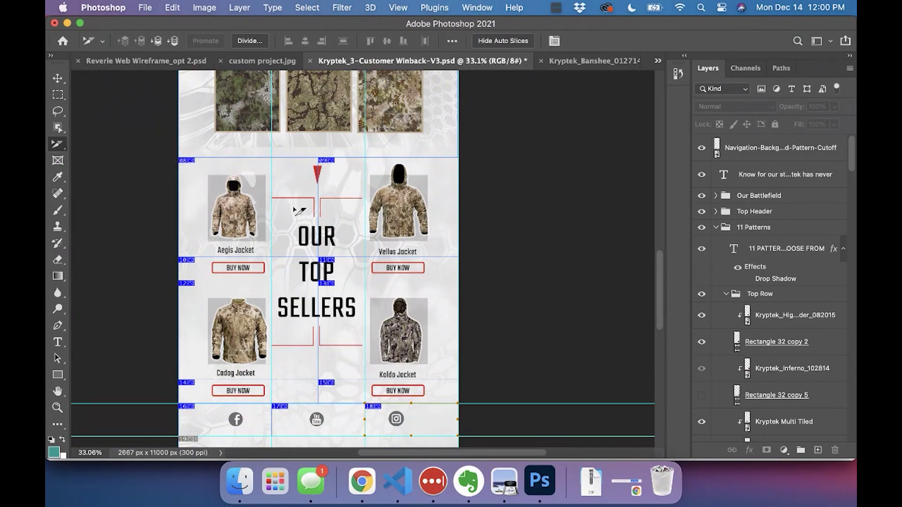
{"action": "scroll", "coordinate": [294, 209], "scroll_direction": "up", "scroll_amount": 8}
{"action": "scroll", "coordinate": [293, 209], "scroll_direction": "right", "scroll_amount": 2}
{"action": "scroll", "coordinate": [294, 210], "scroll_direction": "down", "scroll_amount": 2}
{"action": "scroll", "coordinate": [294, 209], "scroll_direction": "up", "scroll_amount": 6}
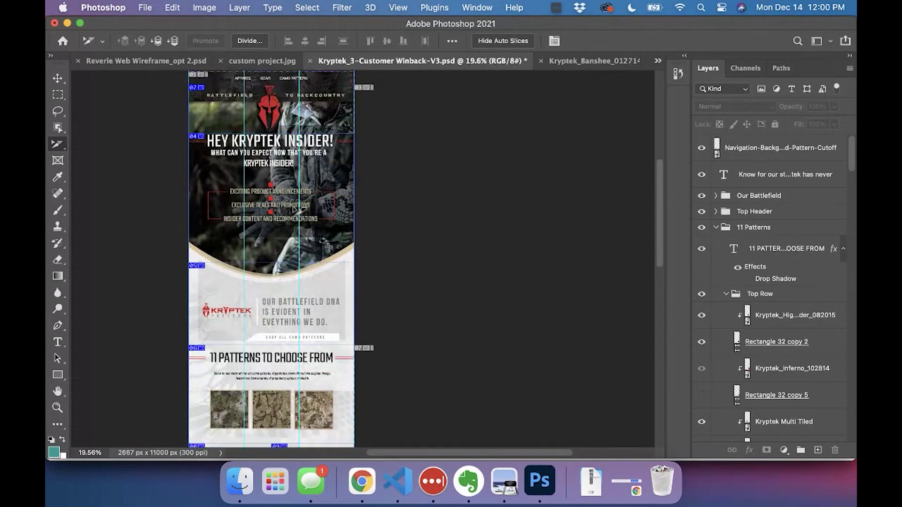
- Take slice 02's series name and apply it as slice 04's name
{"action": "double_click", "coordinate": [201, 103]}
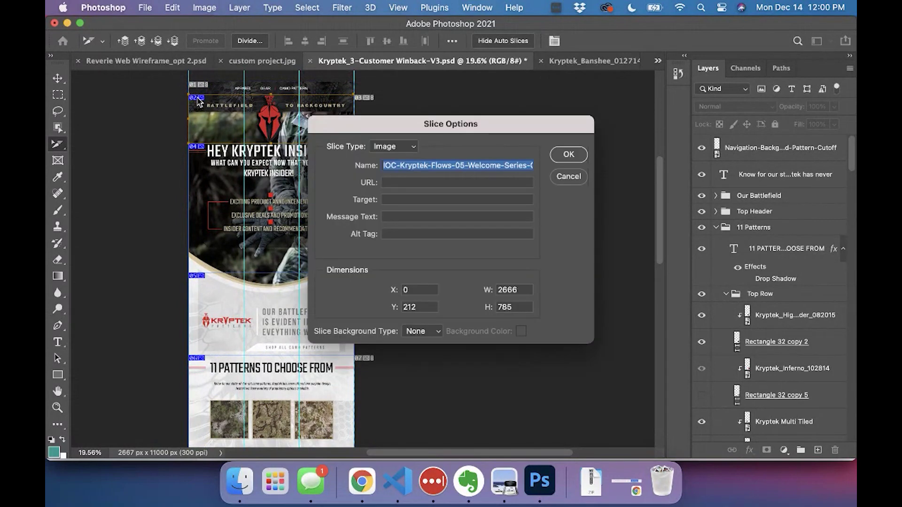
{"action": "key", "text": "Right"}
{"action": "key", "text": "super+a"}
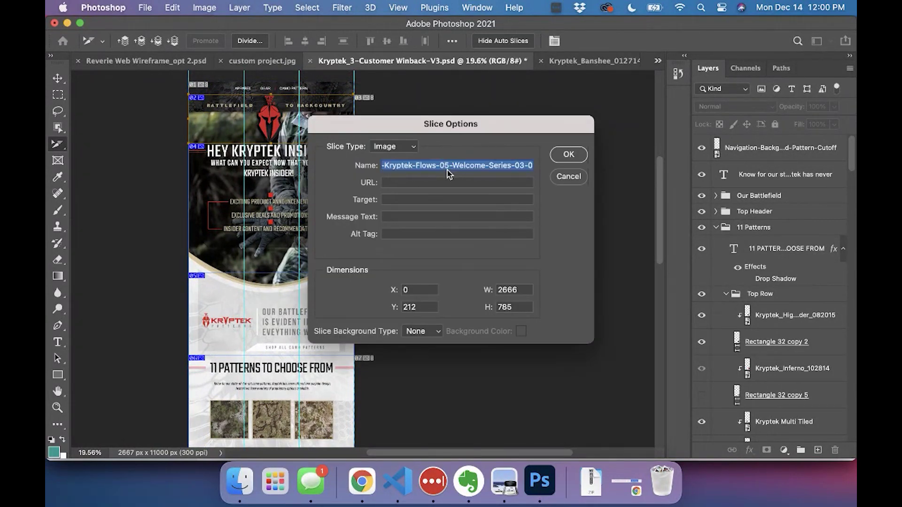
{"action": "left_click", "coordinate": [577, 156]}
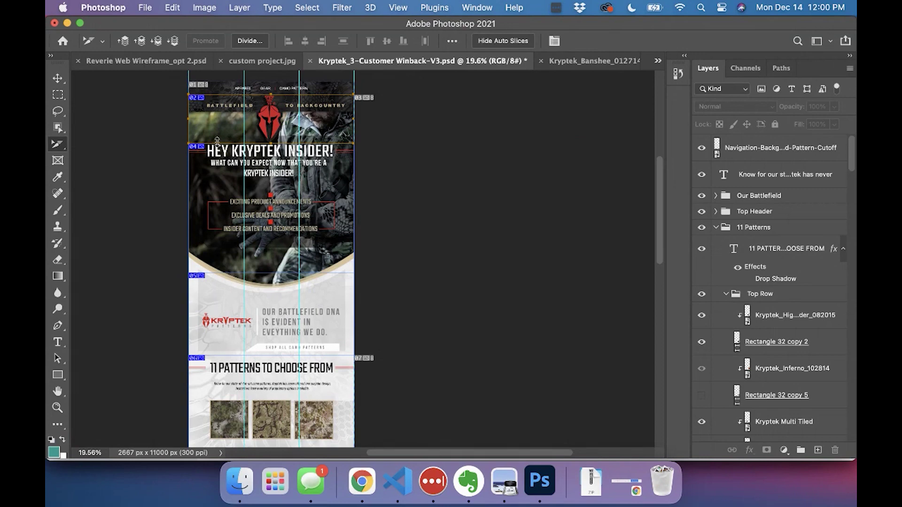
{"action": "double_click", "coordinate": [197, 152]}
{"action": "type", "text": "Kryptek-Flows-05-Welcome-Series-03-02"}
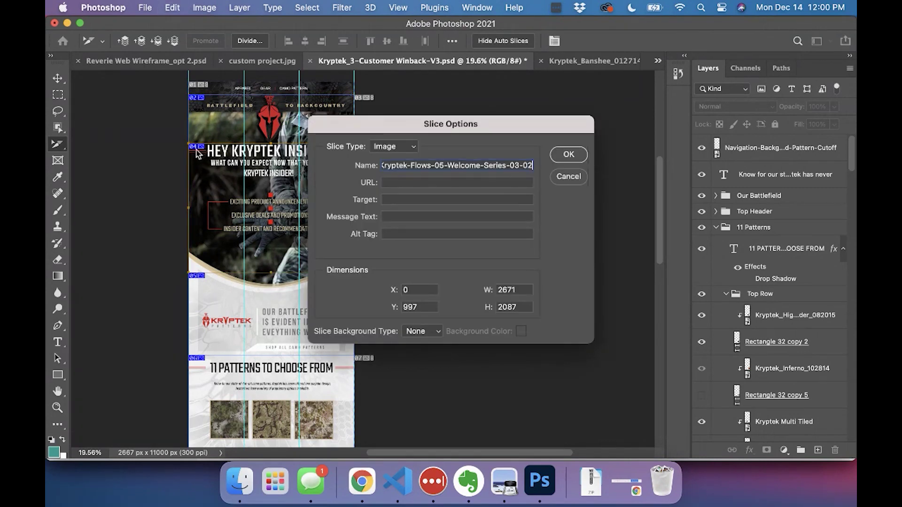
{"action": "left_click", "coordinate": [568, 155]}
- Paste the Kryptek-Flows-05-Welcome-Series-03 name into slices 05 and 06
{"action": "scroll", "coordinate": [248, 252], "scroll_direction": "down", "scroll_amount": 3}
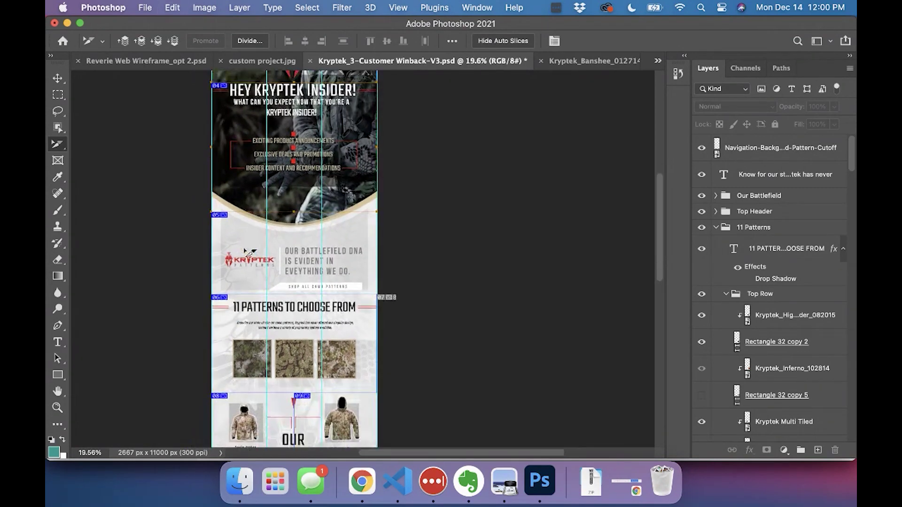
{"action": "double_click", "coordinate": [221, 215]}
{"action": "type", "text": "Kryptek-Flows-05-Welcome-Series-03-01"}
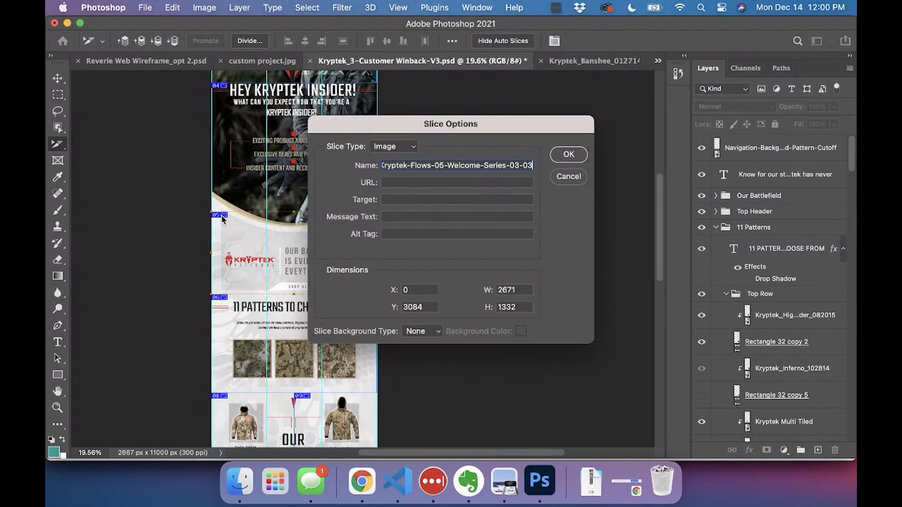
{"action": "key", "text": "Return"}
{"action": "scroll", "coordinate": [235, 216], "scroll_direction": "down", "scroll_amount": 5}
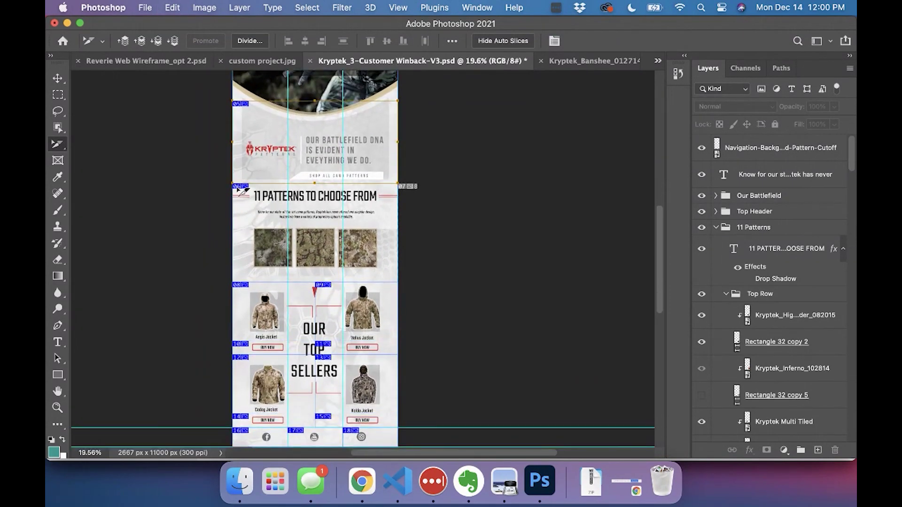
{"action": "double_click", "coordinate": [239, 191]}
{"action": "type", "text": "Kryptek-Flows-05-Welcome-Series-03-01"}
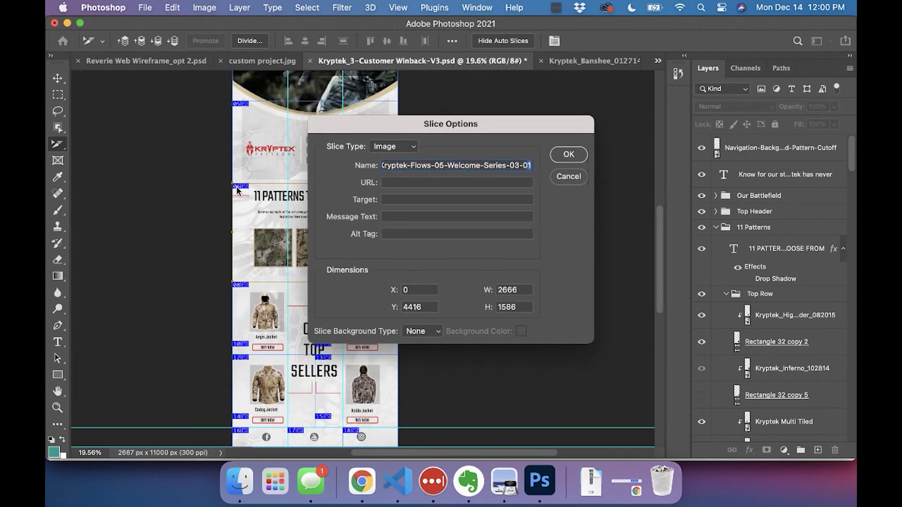
{"action": "scroll", "coordinate": [237, 189], "scroll_direction": "up", "scroll_amount": 5}
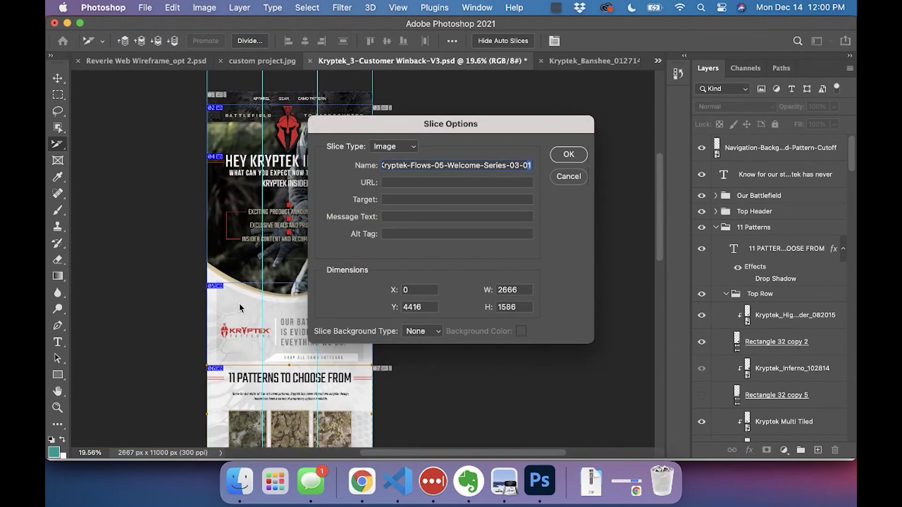
{"action": "key", "text": "Return"}
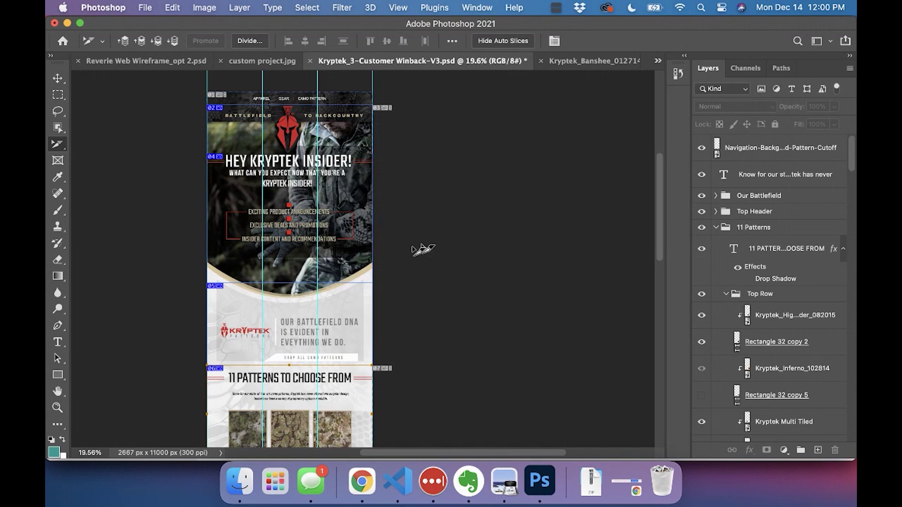
- Confirm the series names for slices 08, 09, 10 and 11 in Slice Options
{"action": "scroll", "coordinate": [423, 248], "scroll_direction": "down", "scroll_amount": 10}
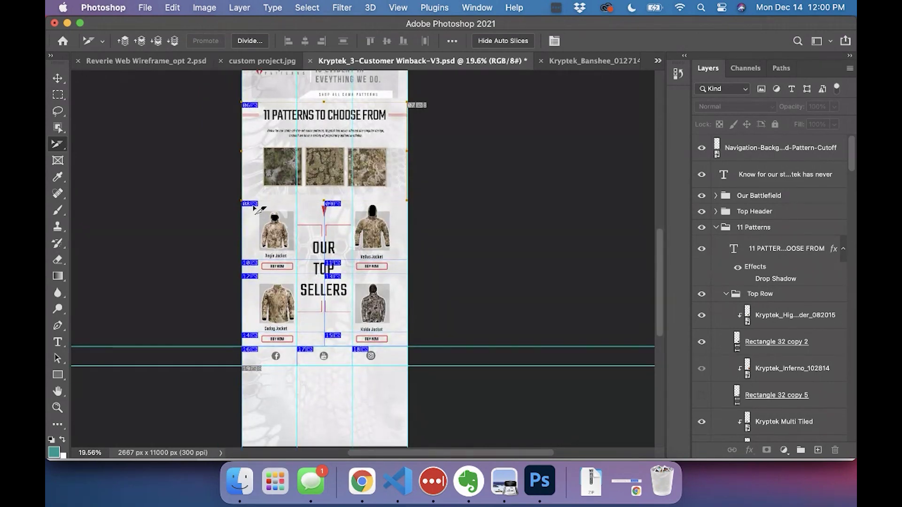
{"action": "double_click", "coordinate": [252, 206]}
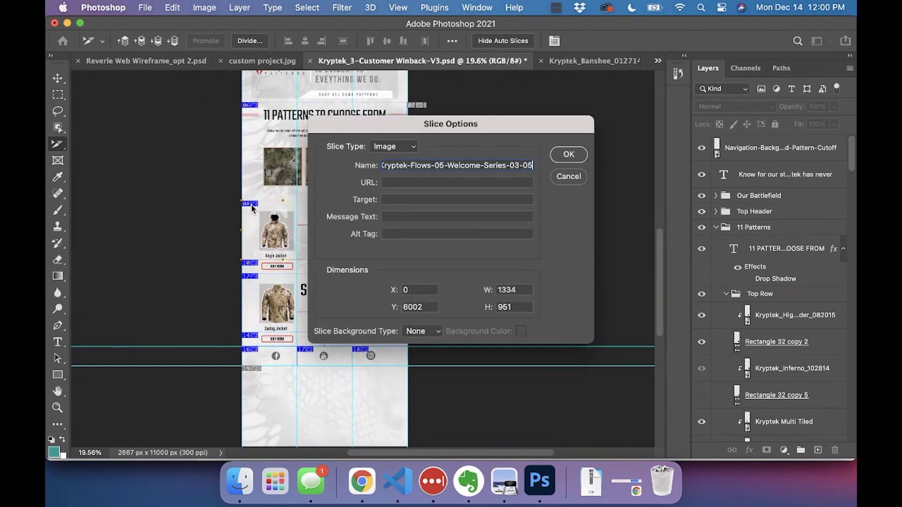
{"action": "left_click", "coordinate": [569, 155]}
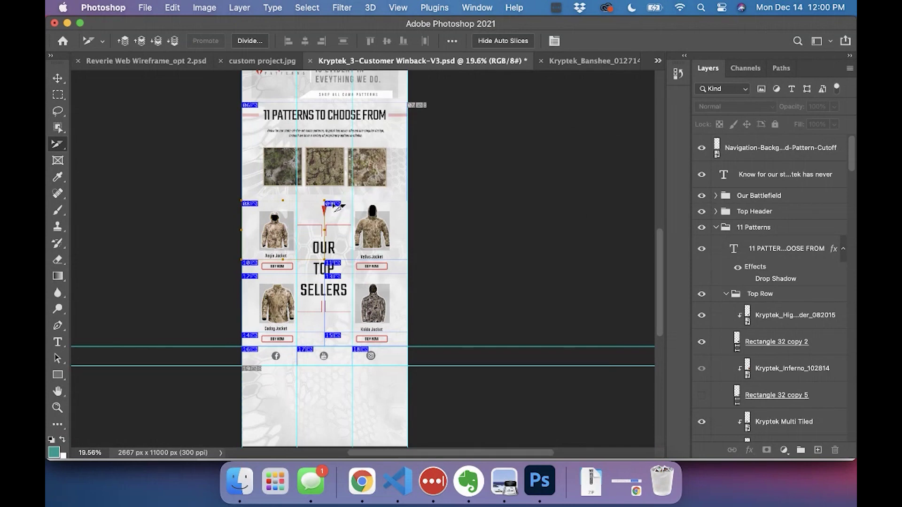
{"action": "double_click", "coordinate": [332, 207]}
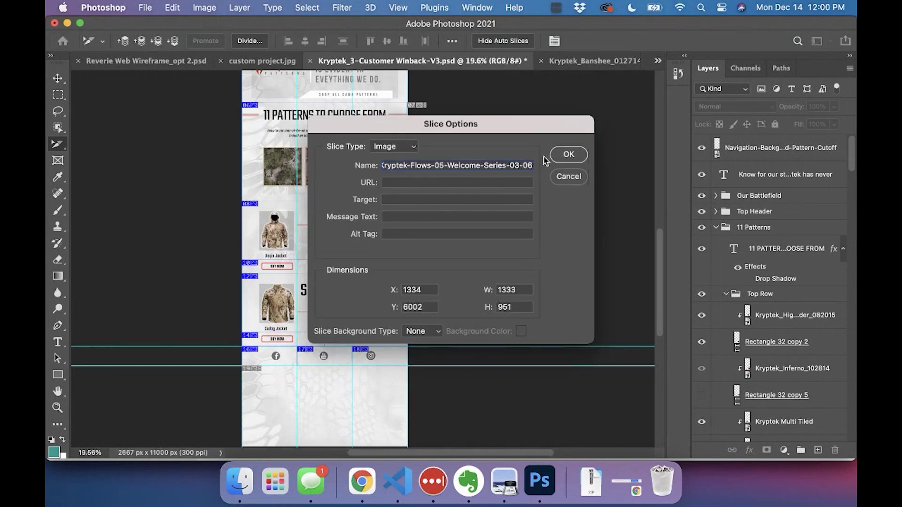
{"action": "left_click", "coordinate": [570, 155]}
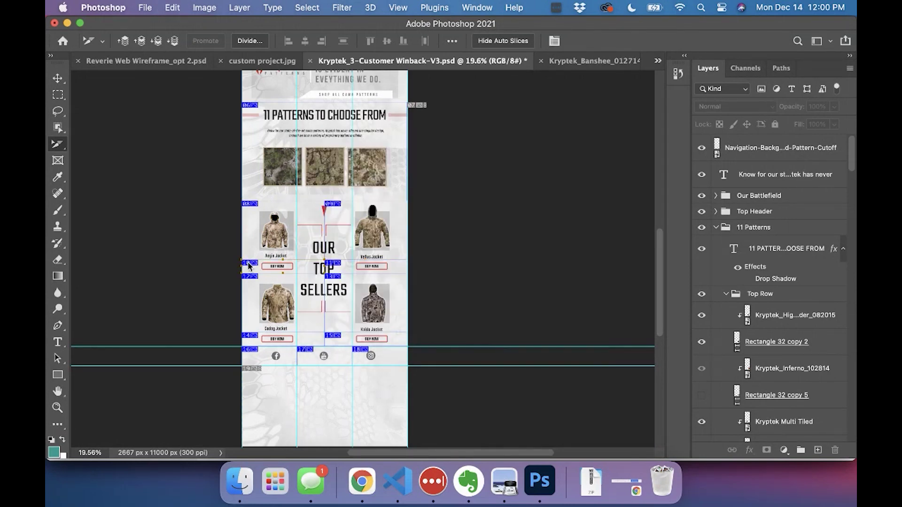
{"action": "double_click", "coordinate": [248, 266]}
{"action": "key", "text": "super+c"}
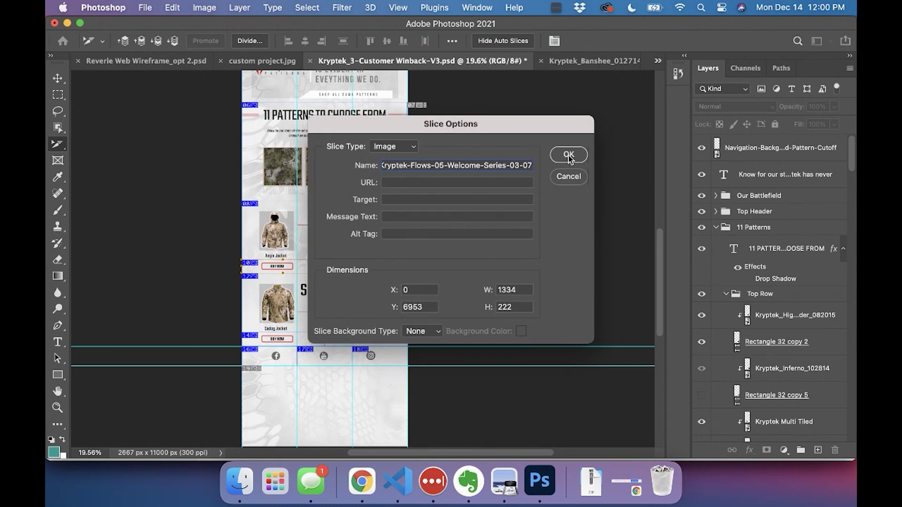
{"action": "left_click", "coordinate": [570, 155]}
{"action": "double_click", "coordinate": [335, 266]}
{"action": "key", "text": "Return"}
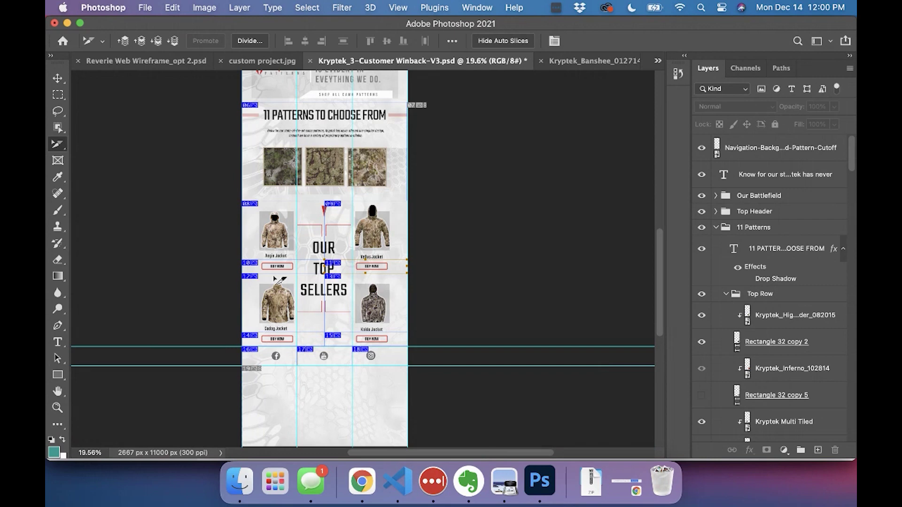
- Give slices 12 through 15 the pasted series name
{"action": "double_click", "coordinate": [249, 277]}
{"action": "key", "text": "super+v"}
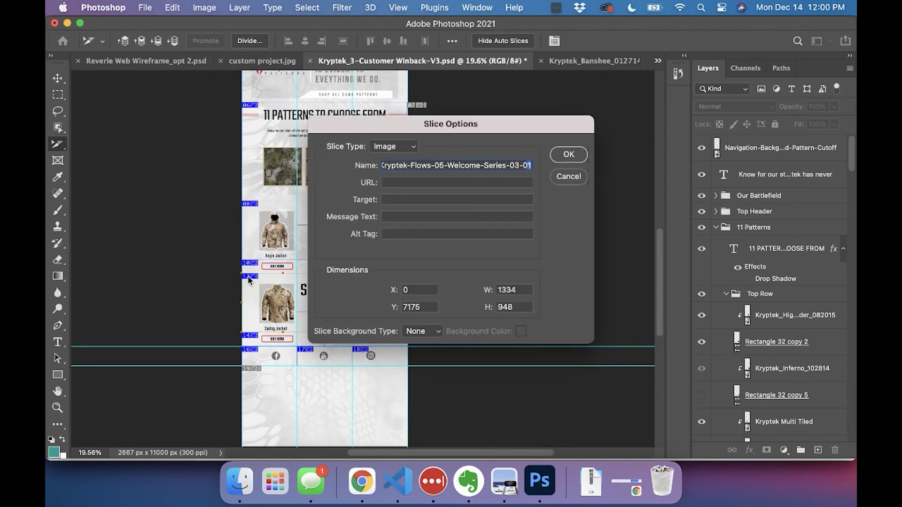
{"action": "key", "text": "Return"}
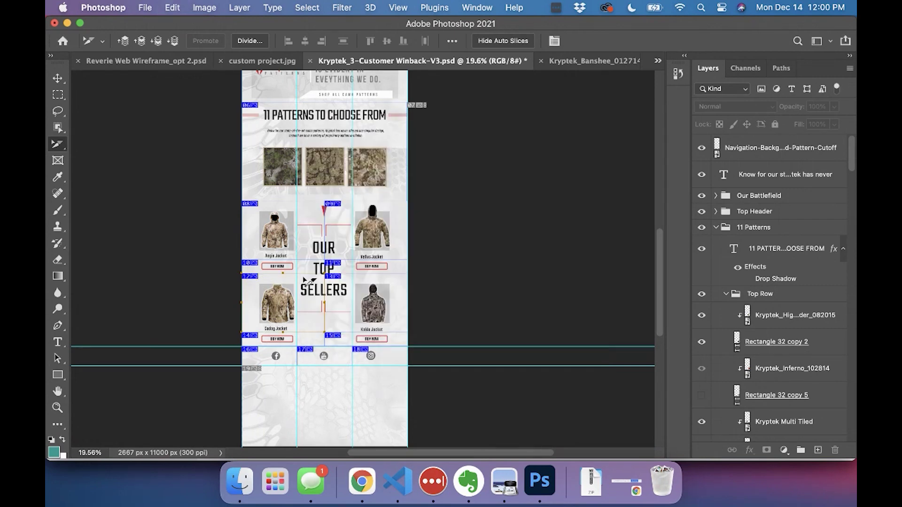
{"action": "double_click", "coordinate": [333, 276]}
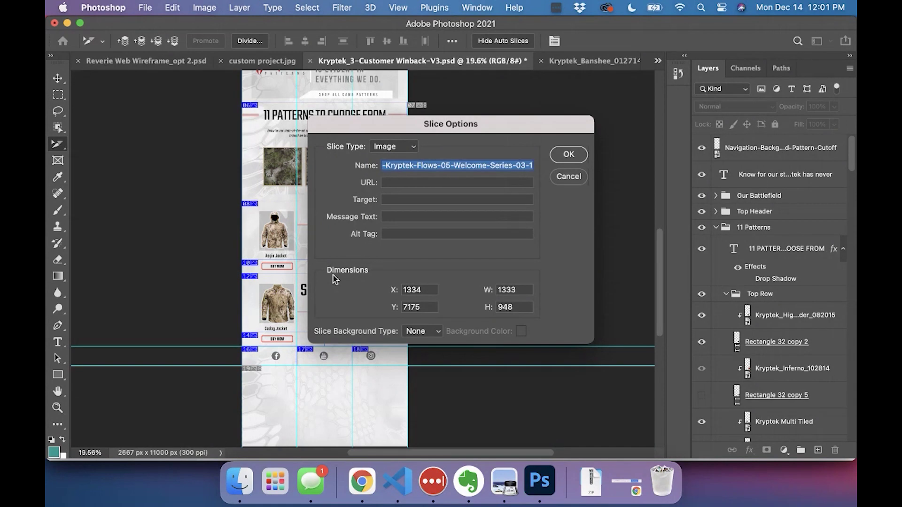
{"action": "left_click", "coordinate": [568, 155]}
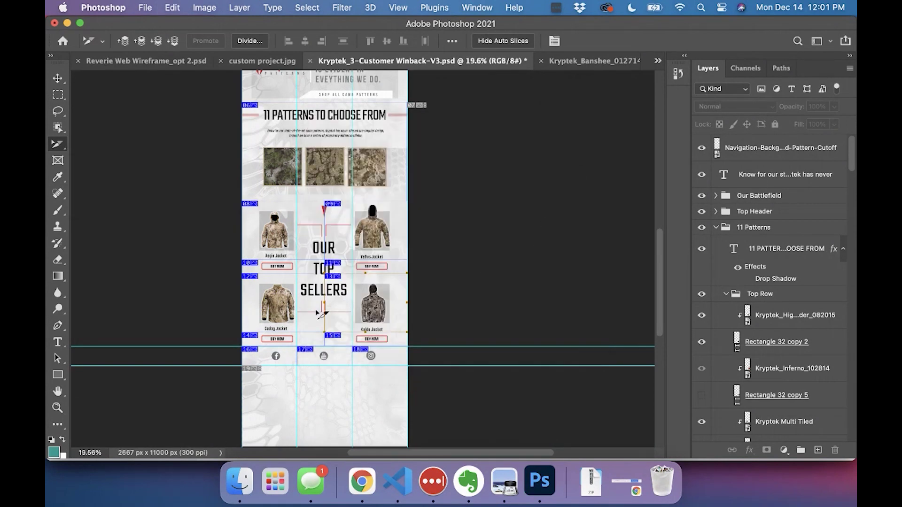
{"action": "double_click", "coordinate": [254, 338]}
{"action": "type", "text": "Kryptek-Flows-05-Welcome-Series-03-11"}
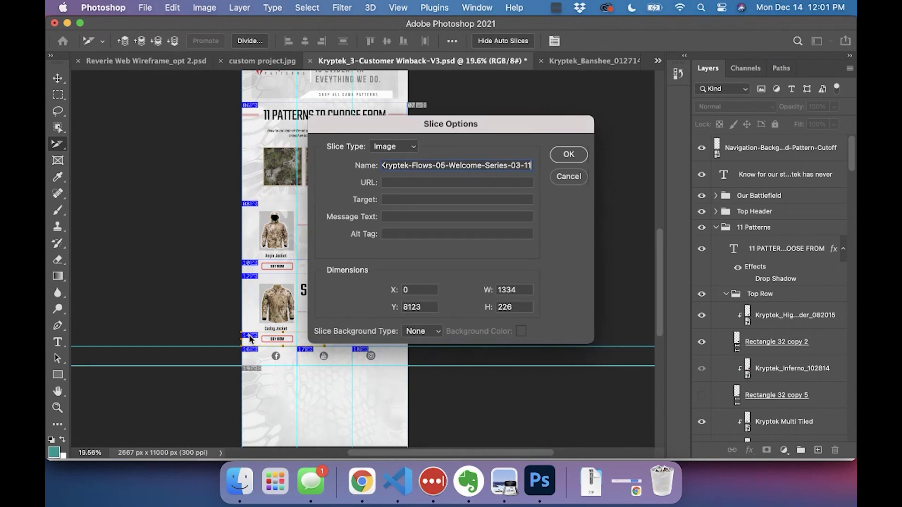
{"action": "key", "text": "Return"}
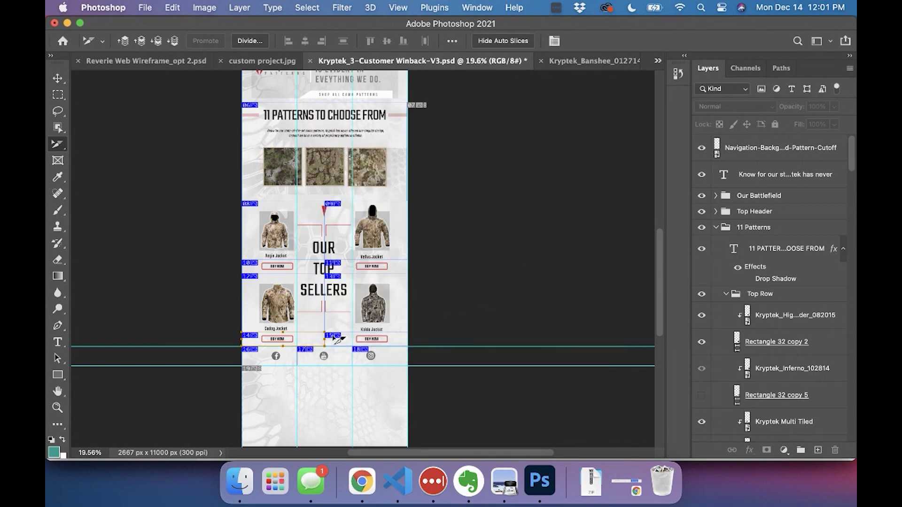
{"action": "double_click", "coordinate": [332, 334]}
{"action": "key", "text": "super+v"}
{"action": "key", "text": "Return"}
- Name the last three slices with series names ending in 14, 15 and 16
{"action": "double_click", "coordinate": [250, 355]}
{"action": "type", "text": "Kryptek-Flows-05-Welcome-Series-03-10"}
{"action": "key", "text": "shift+alt+Left"}
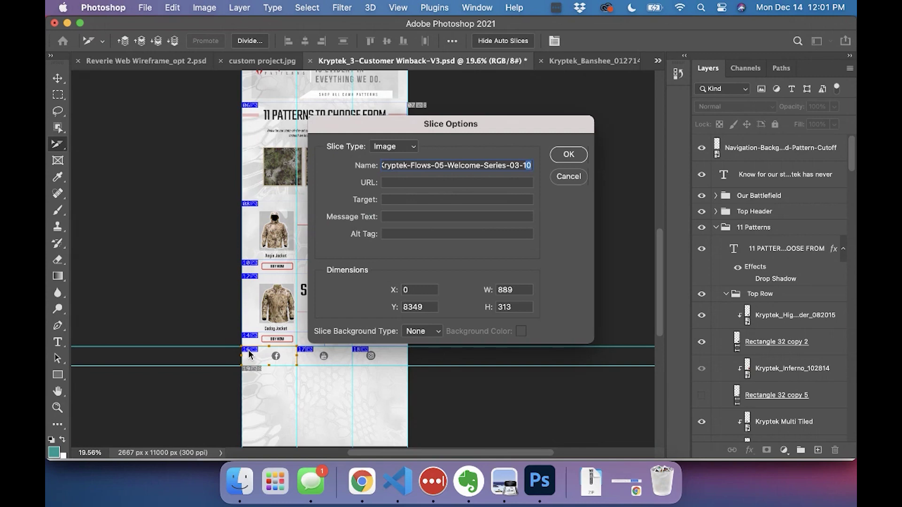
{"action": "type", "text": "14"}
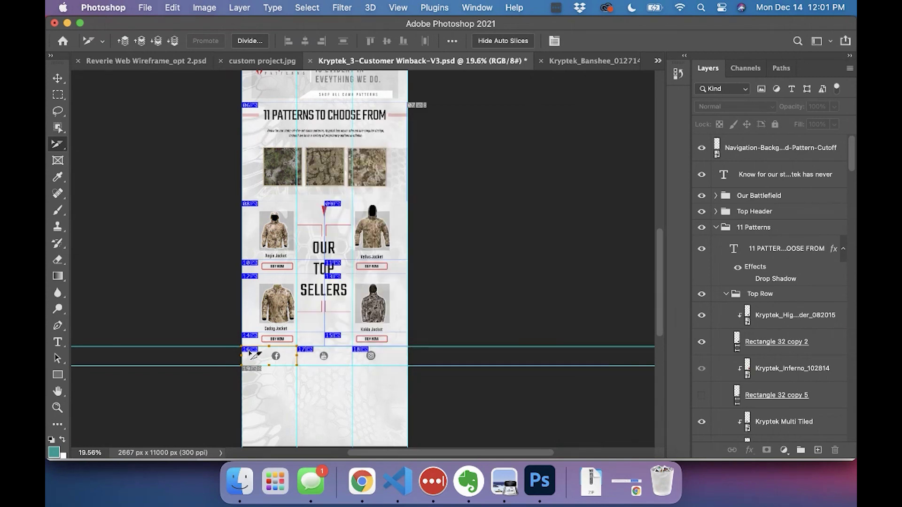
{"action": "key", "text": "Return"}
{"action": "double_click", "coordinate": [308, 353]}
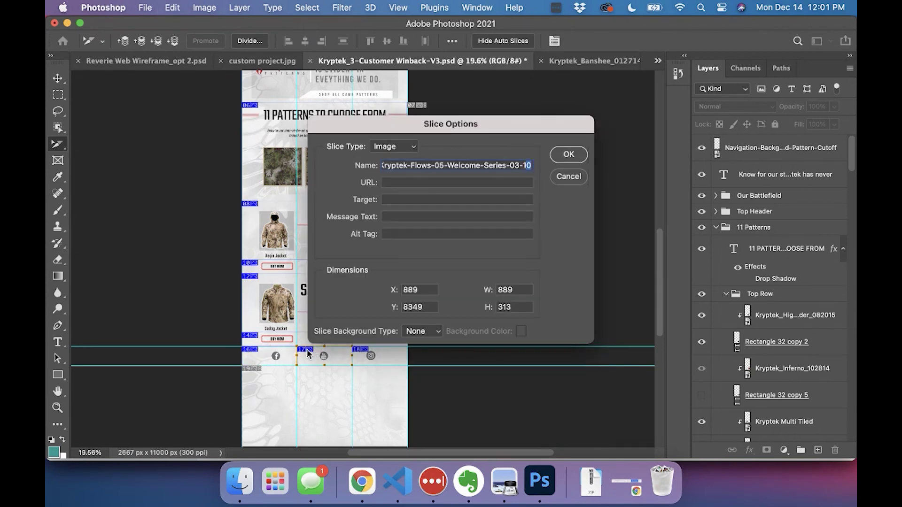
{"action": "type", "text": "15"}
{"action": "key", "text": "Return"}
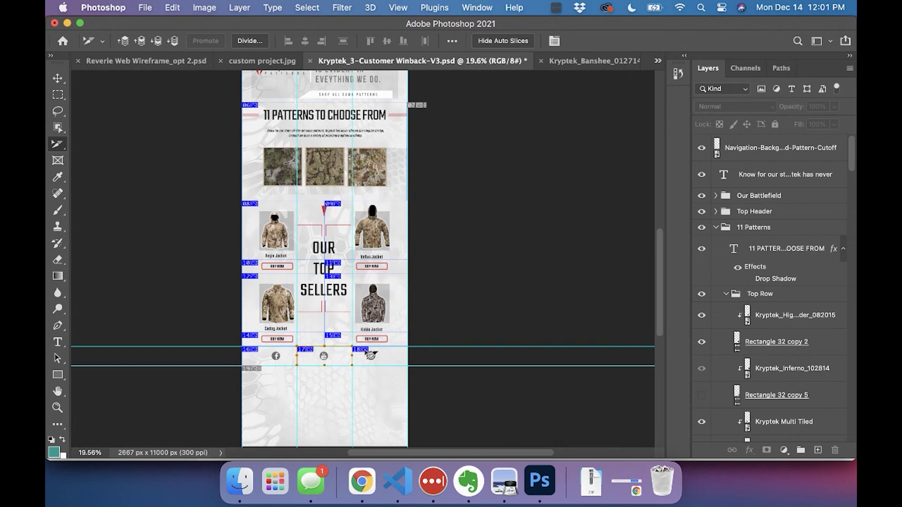
{"action": "double_click", "coordinate": [363, 351]}
{"action": "type", "text": "16"}
{"action": "key", "text": "Return"}
- Clear all guides from the canvas
{"action": "scroll", "coordinate": [349, 323], "scroll_direction": "up", "scroll_amount": 5}
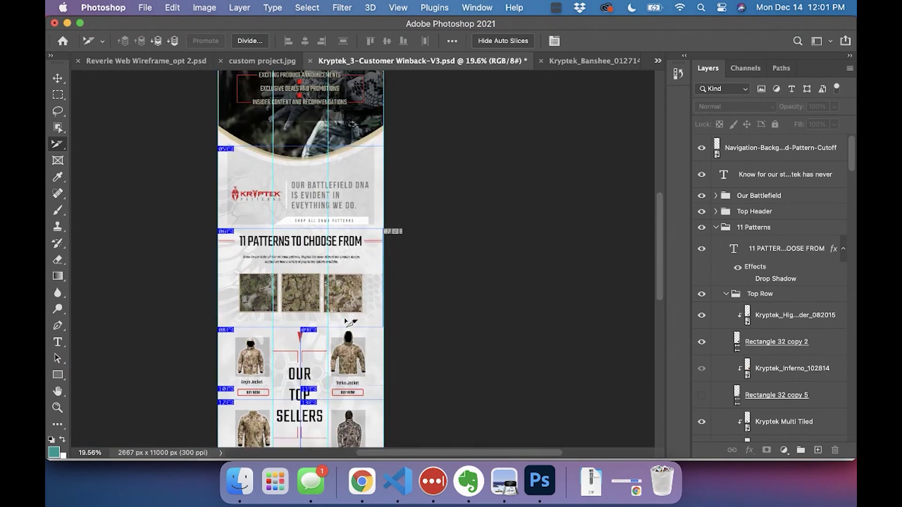
{"action": "scroll", "coordinate": [349, 322], "scroll_direction": "down", "scroll_amount": 3}
{"action": "scroll", "coordinate": [349, 322], "scroll_direction": "down", "scroll_amount": 2}
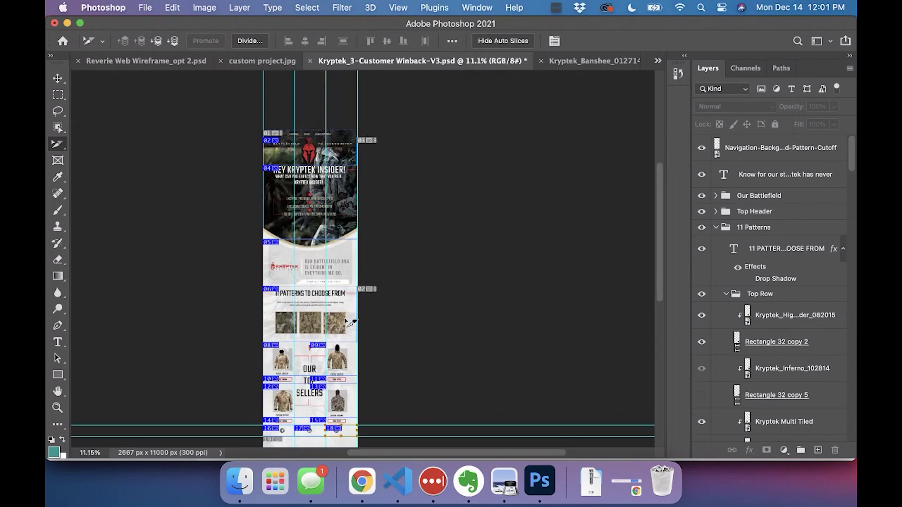
{"action": "scroll", "coordinate": [349, 323], "scroll_direction": "down", "scroll_amount": 2}
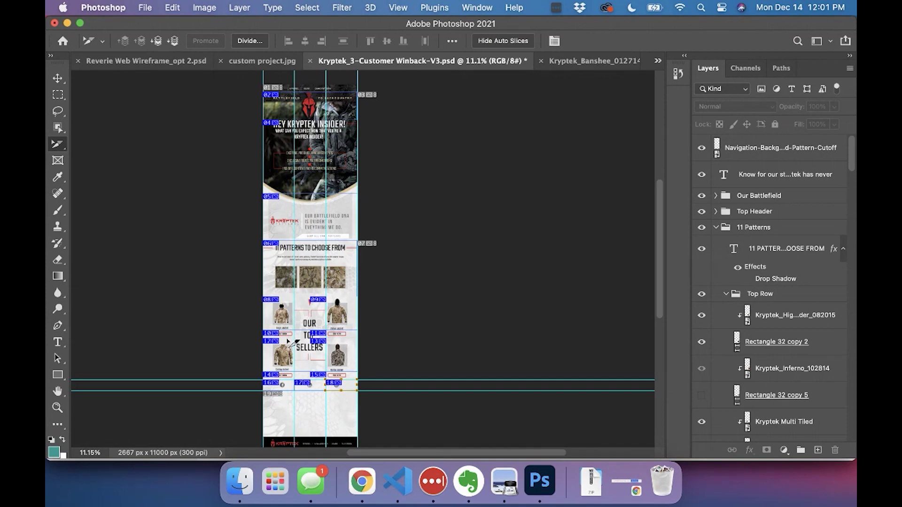
{"action": "left_click", "coordinate": [402, 10]}
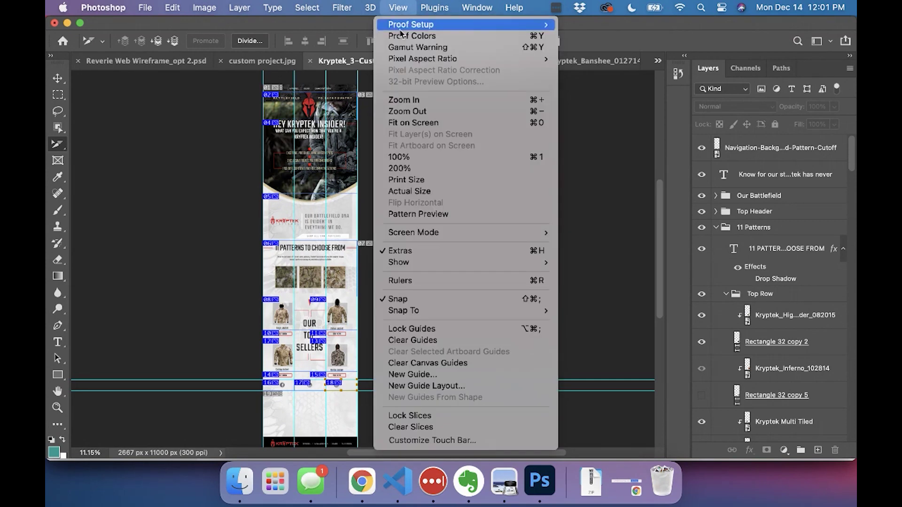
{"action": "left_click", "coordinate": [459, 364]}
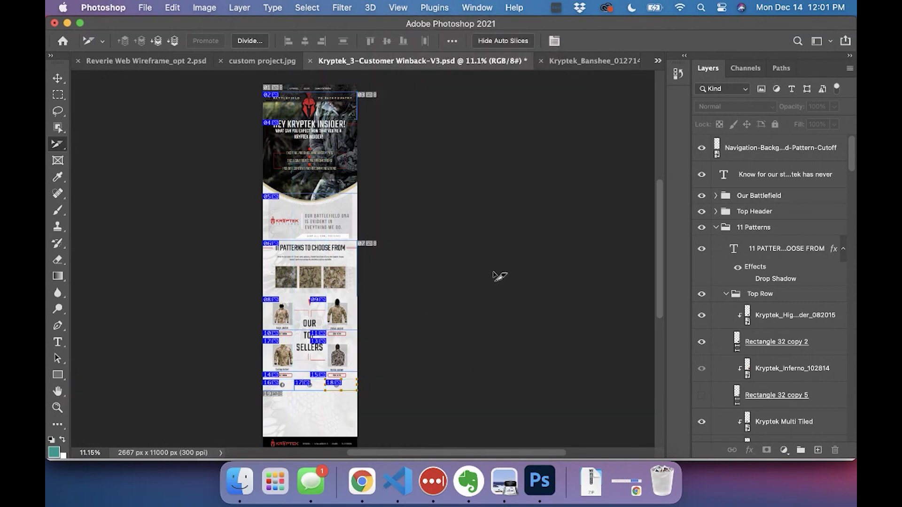
- Create a new artboard named Desktop and check its layers in the Layers panel
{"action": "left_click", "coordinate": [240, 8]}
{"action": "mouse_move", "coordinate": [248, 24]}
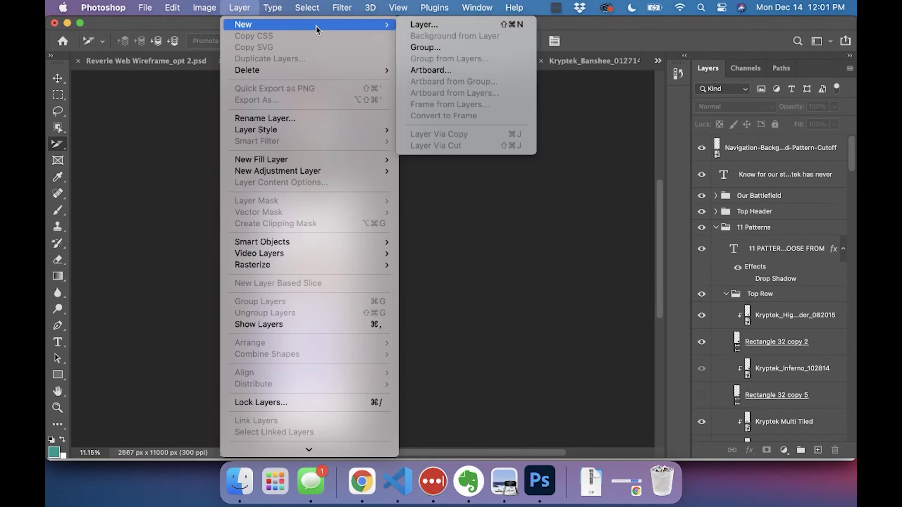
{"action": "left_click", "coordinate": [457, 72]}
{"action": "type", "text": "Desktop"}
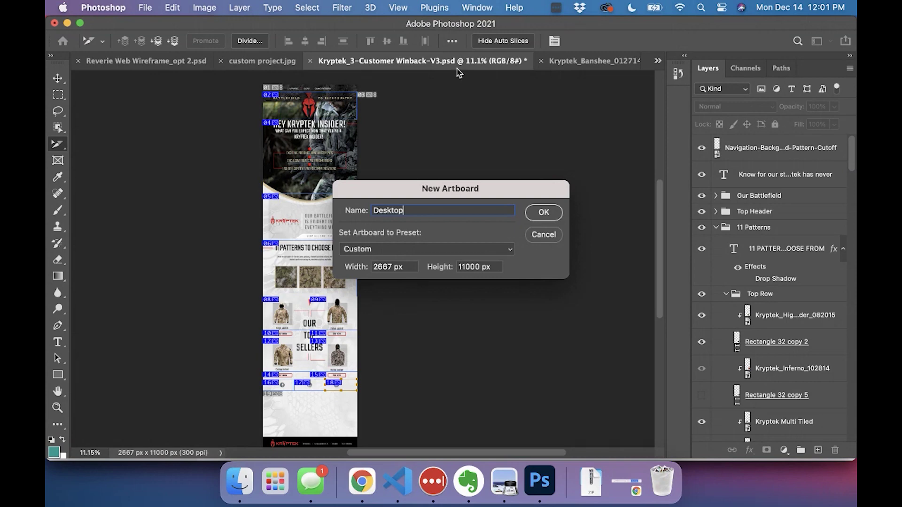
{"action": "key", "text": "Return"}
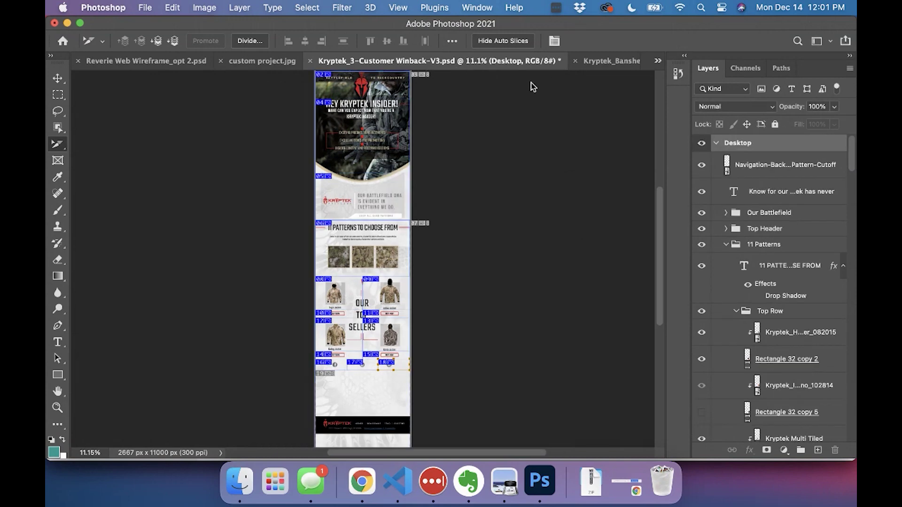
{"action": "left_click", "coordinate": [717, 144]}
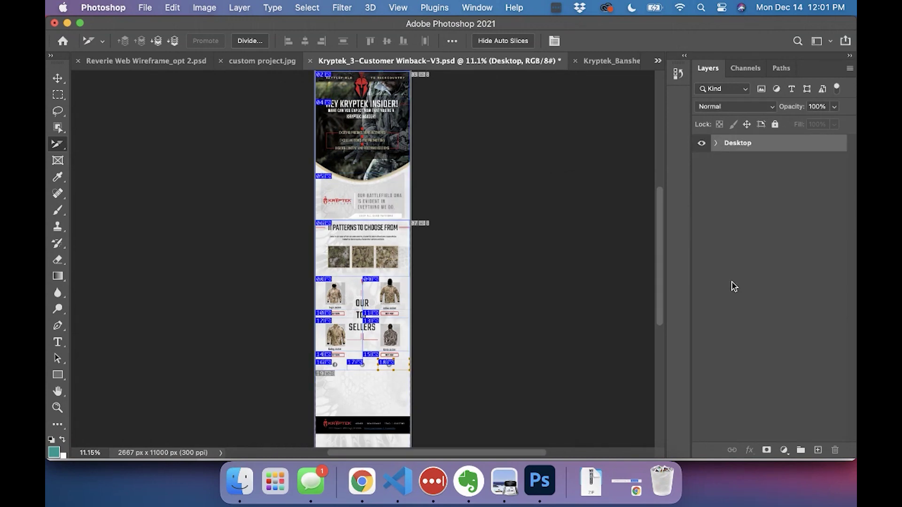
{"action": "left_click", "coordinate": [715, 144]}
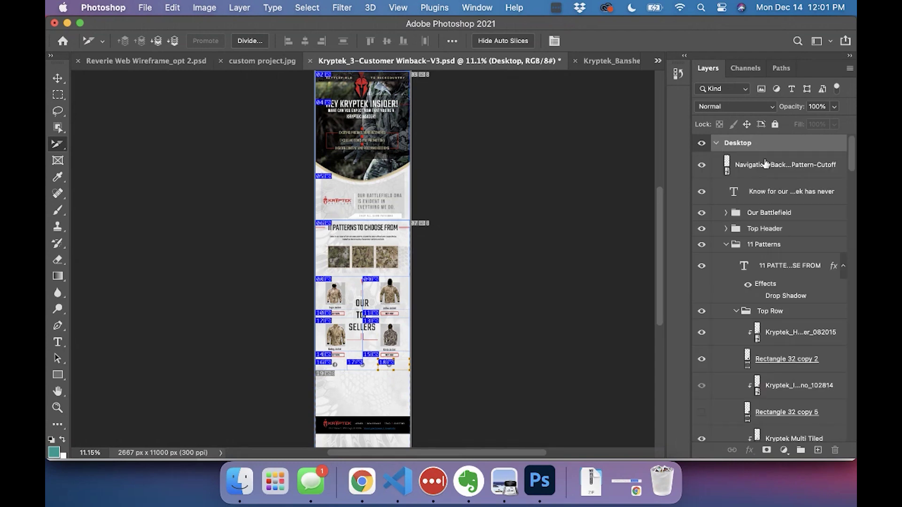
{"action": "left_click", "coordinate": [716, 143]}
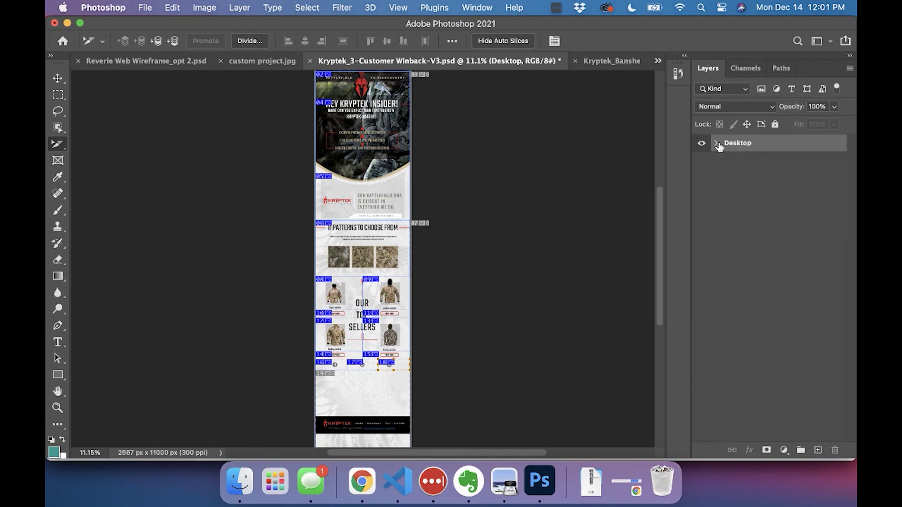
- Duplicate the Desktop artboard as a new artboard named Mobile
{"action": "right_click", "coordinate": [743, 148]}
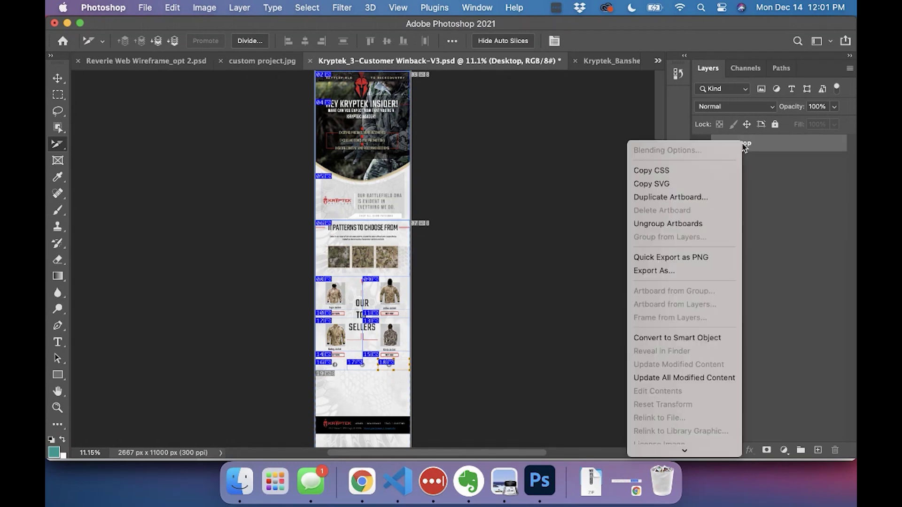
{"action": "left_click", "coordinate": [684, 200]}
{"action": "type", "text": "Mobile"}
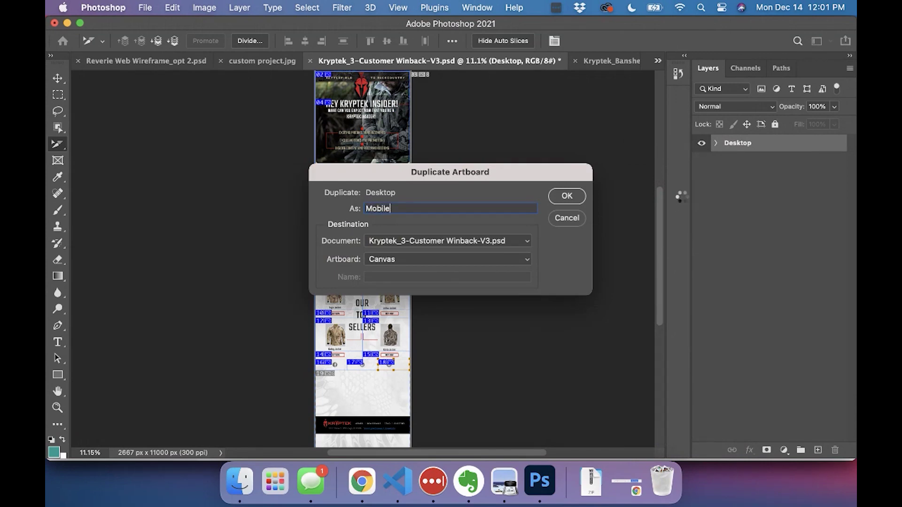
{"action": "key", "text": "Return"}
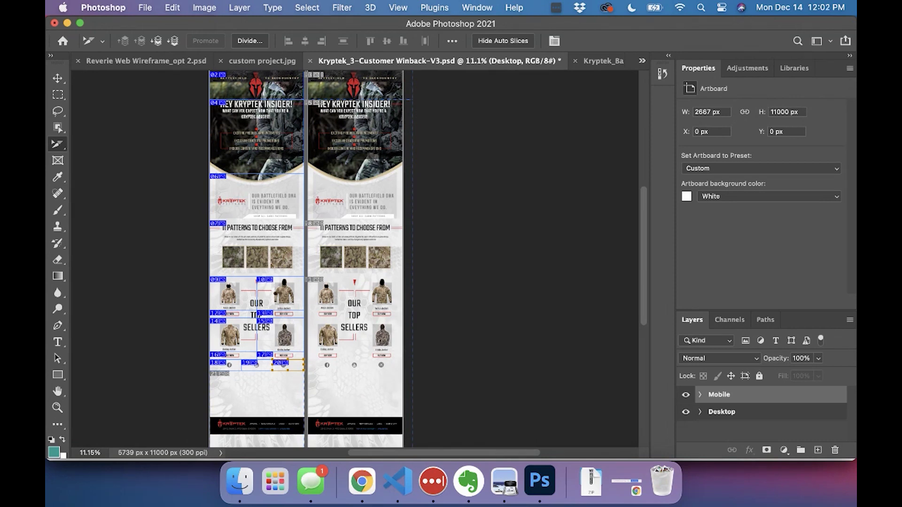
{"action": "scroll", "coordinate": [396, 325], "scroll_direction": "down", "scroll_amount": 5}
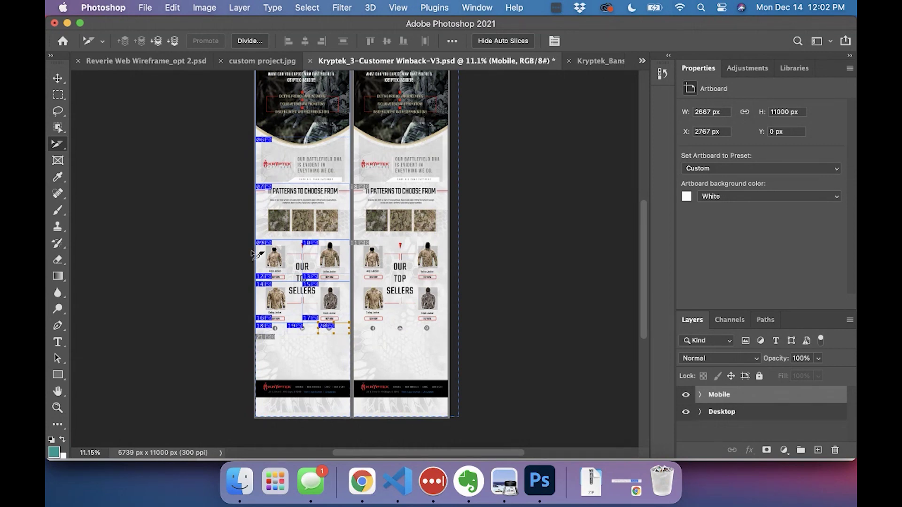
{"action": "scroll", "coordinate": [378, 259], "scroll_direction": "up", "scroll_amount": 2}
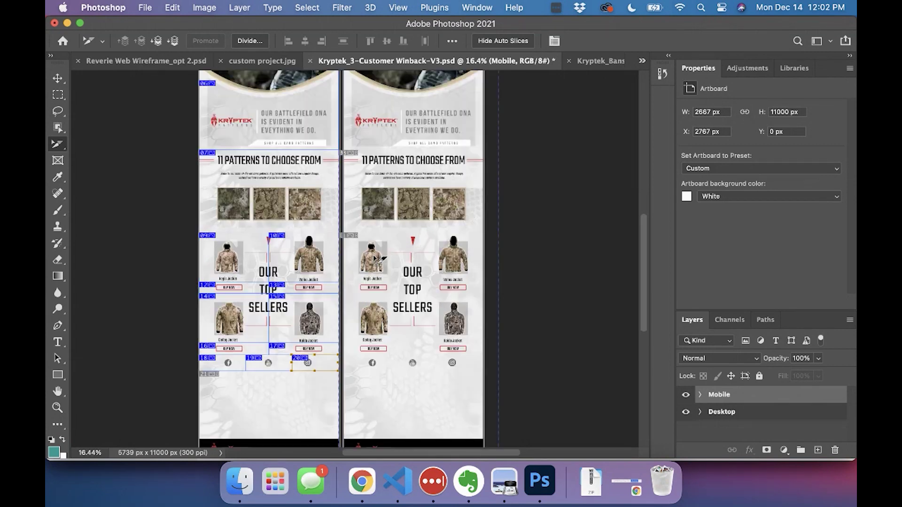
{"action": "scroll", "coordinate": [378, 258], "scroll_direction": "up", "scroll_amount": 3}
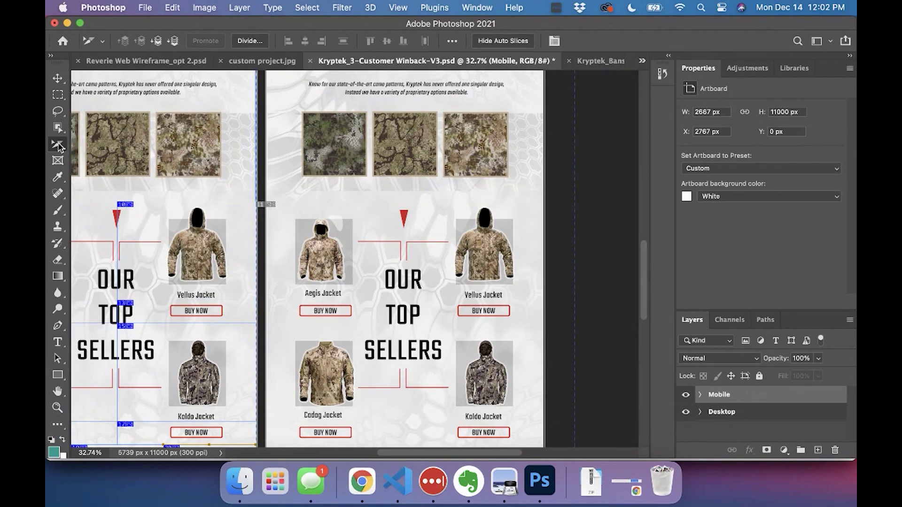
- Slice the Aegis Jacket image and its BUY NOW button, fitting the button slice's top edge
{"action": "left_click_drag", "start_coordinate": [58, 147], "coordinate": [127, 165]}
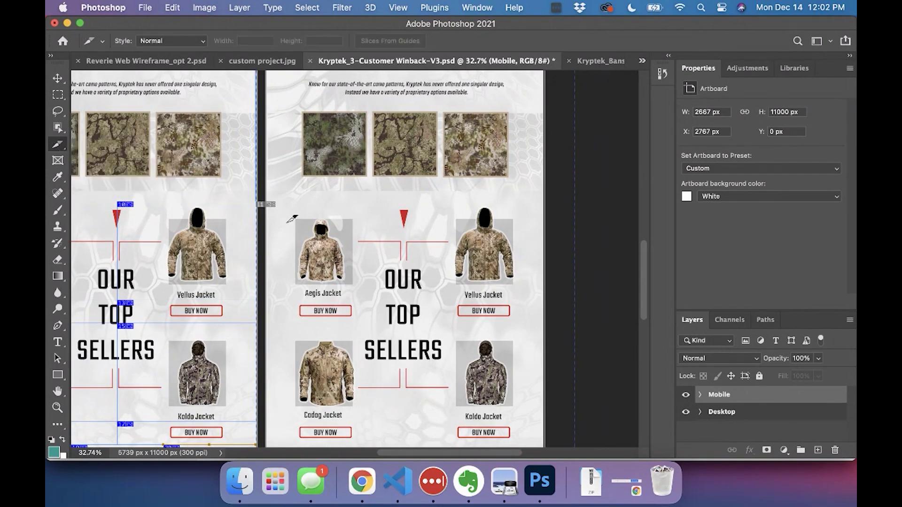
{"action": "scroll", "coordinate": [322, 290], "scroll_direction": "up", "scroll_amount": 3}
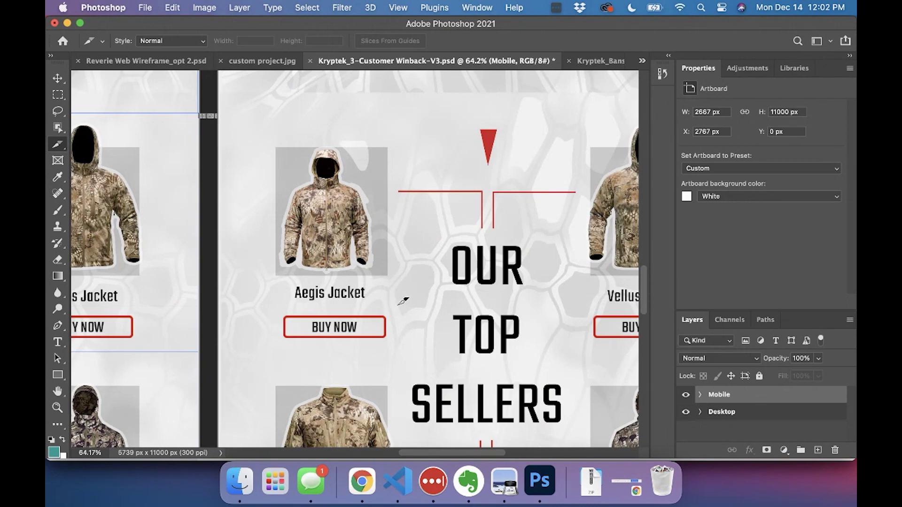
{"action": "left_click_drag", "start_coordinate": [399, 306], "coordinate": [264, 126]}
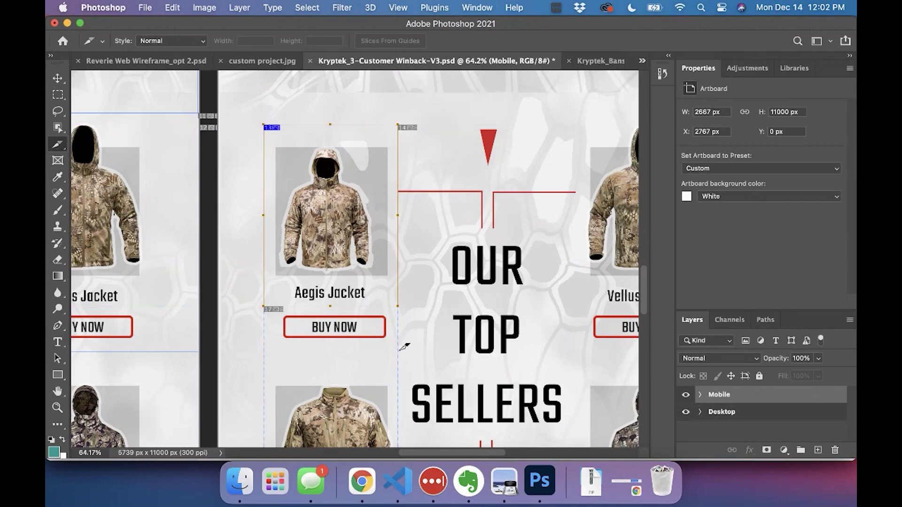
{"action": "left_click_drag", "start_coordinate": [399, 351], "coordinate": [264, 308]}
{"action": "scroll", "coordinate": [333, 307], "scroll_direction": "up", "scroll_amount": 5}
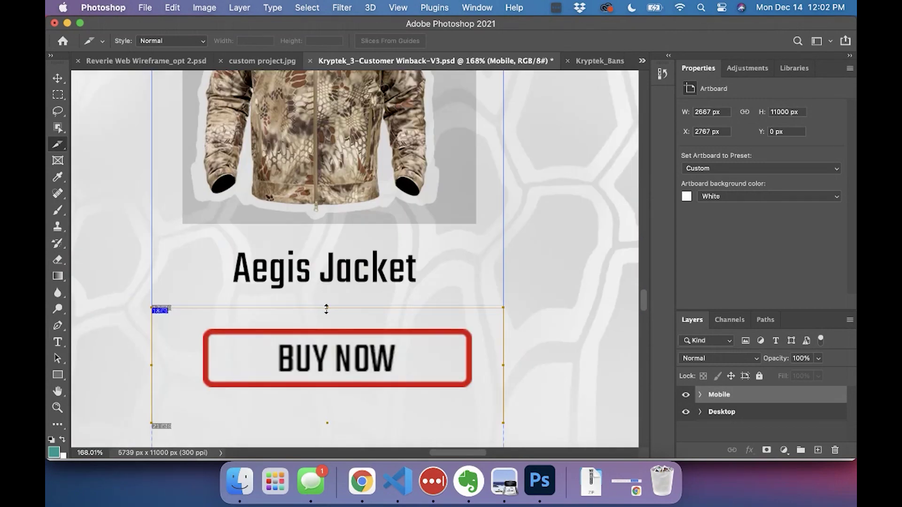
{"action": "left_click_drag", "start_coordinate": [327, 307], "coordinate": [337, 301]}
{"action": "scroll", "coordinate": [337, 301], "scroll_direction": "down", "scroll_amount": 6}
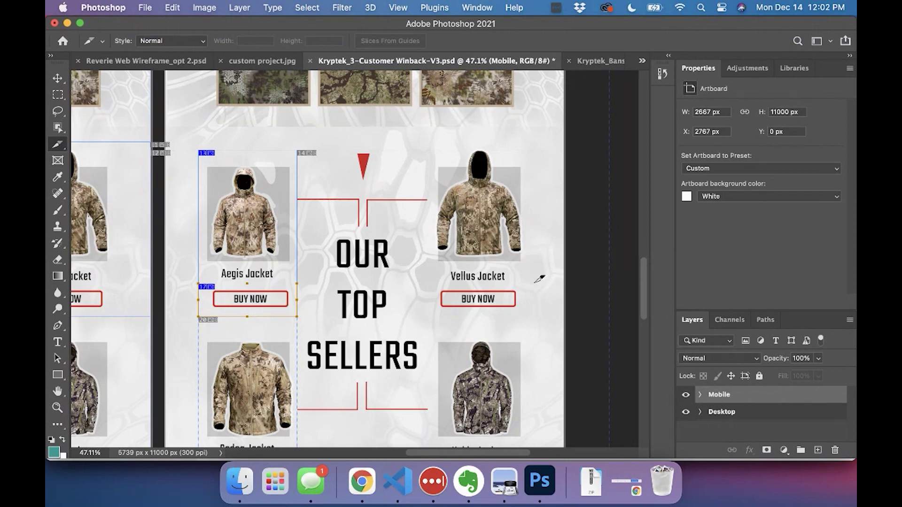
- Slice the Vellus Jacket image with its label, and its BUY NOW button
{"action": "left_click_drag", "start_coordinate": [536, 284], "coordinate": [427, 141]}
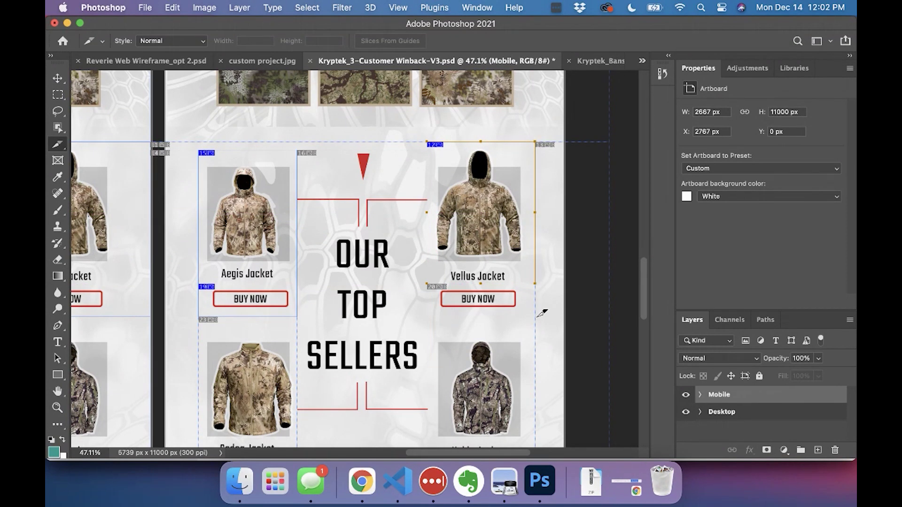
{"action": "left_click_drag", "start_coordinate": [535, 317], "coordinate": [427, 284]}
{"action": "scroll", "coordinate": [414, 328], "scroll_direction": "down", "scroll_amount": 5}
{"action": "scroll", "coordinate": [414, 329], "scroll_direction": "left", "scroll_amount": 2}
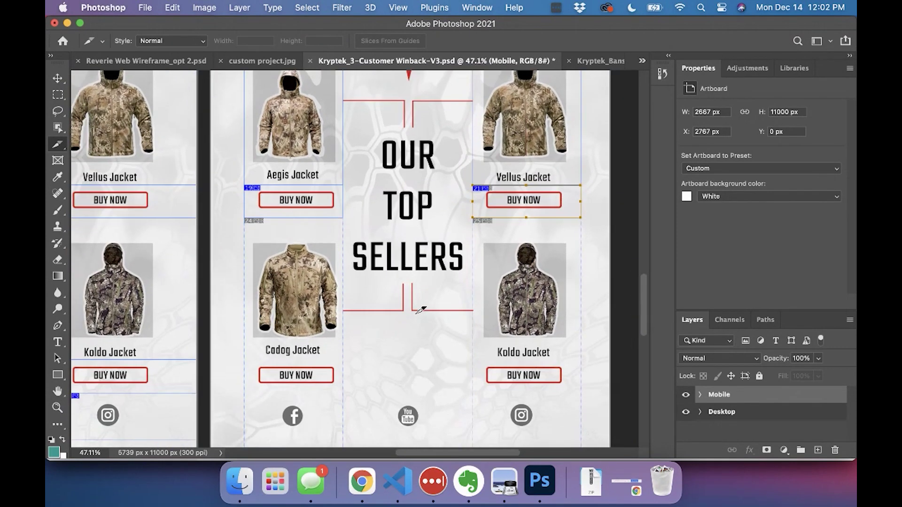
- Slice the Cadog and Koldo jackets and their BUY NOW buttons, trimming the Cadog button slice
{"action": "left_click_drag", "start_coordinate": [355, 330], "coordinate": [260, 198]}
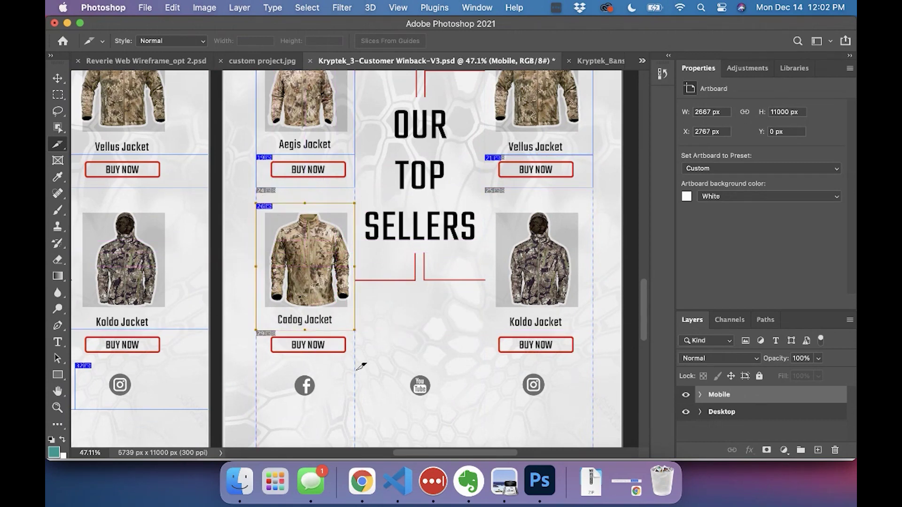
{"action": "left_click_drag", "start_coordinate": [355, 374], "coordinate": [299, 329]}
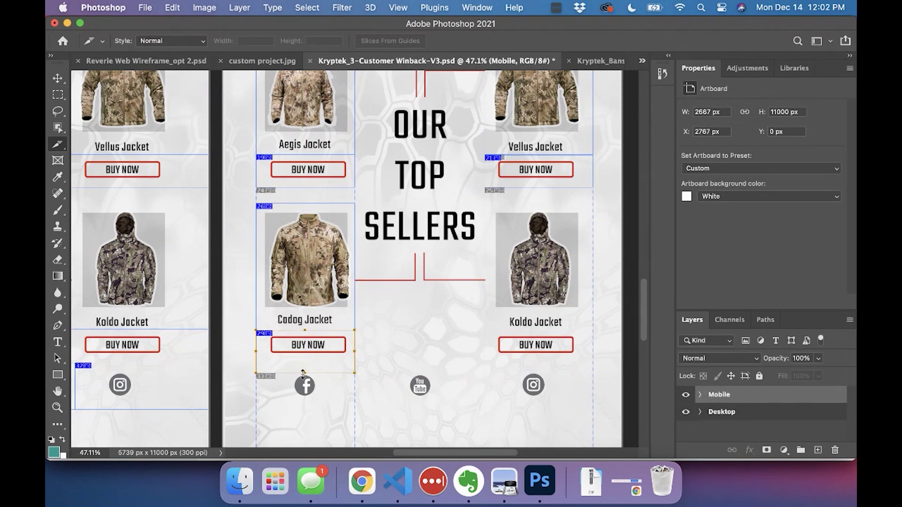
{"action": "left_click_drag", "start_coordinate": [303, 374], "coordinate": [303, 363]}
{"action": "left_click_drag", "start_coordinate": [594, 329], "coordinate": [485, 203]}
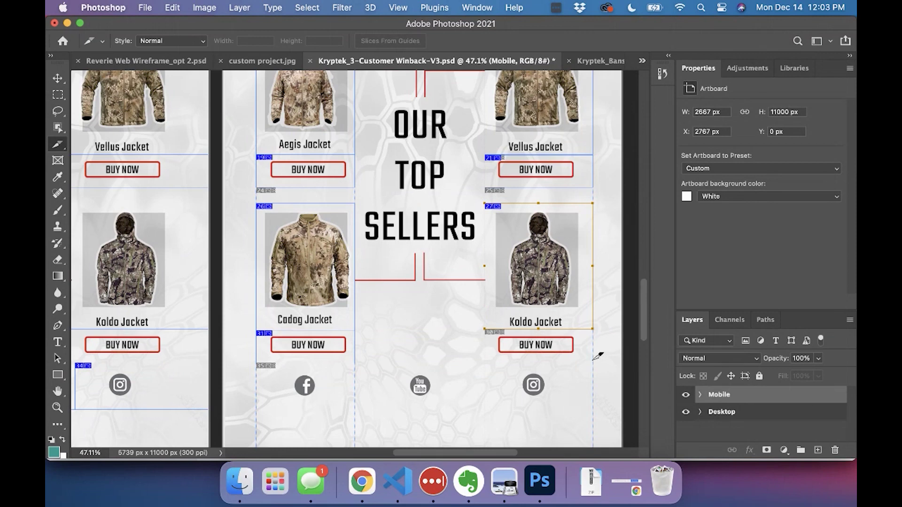
{"action": "left_click_drag", "start_coordinate": [593, 363], "coordinate": [485, 329]}
- Draw slices around the Facebook, YouTube and Instagram icons, adjusting their edges so they meet
{"action": "scroll", "coordinate": [413, 380], "scroll_direction": "down", "scroll_amount": 5}
{"action": "scroll", "coordinate": [413, 381], "scroll_direction": "left", "scroll_amount": 1}
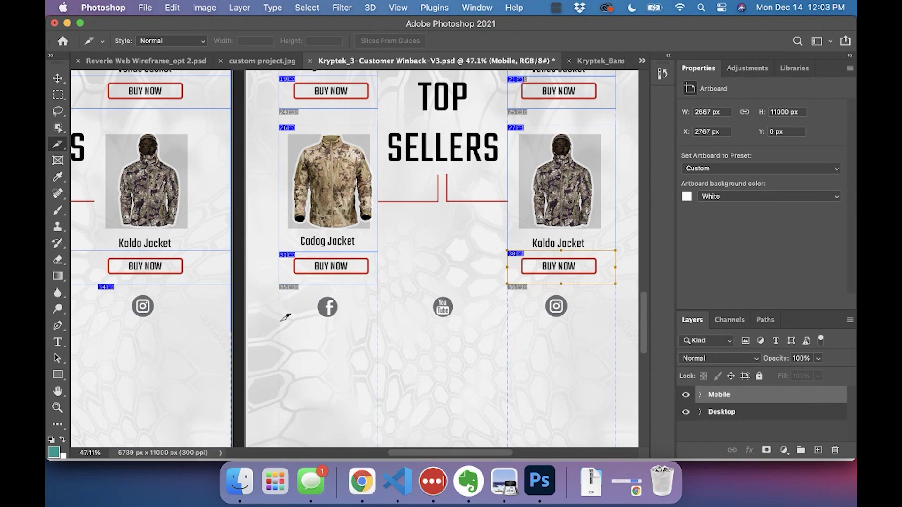
{"action": "left_click_drag", "start_coordinate": [282, 320], "coordinate": [378, 289]}
{"action": "left_click_drag", "start_coordinate": [325, 318], "coordinate": [326, 331]}
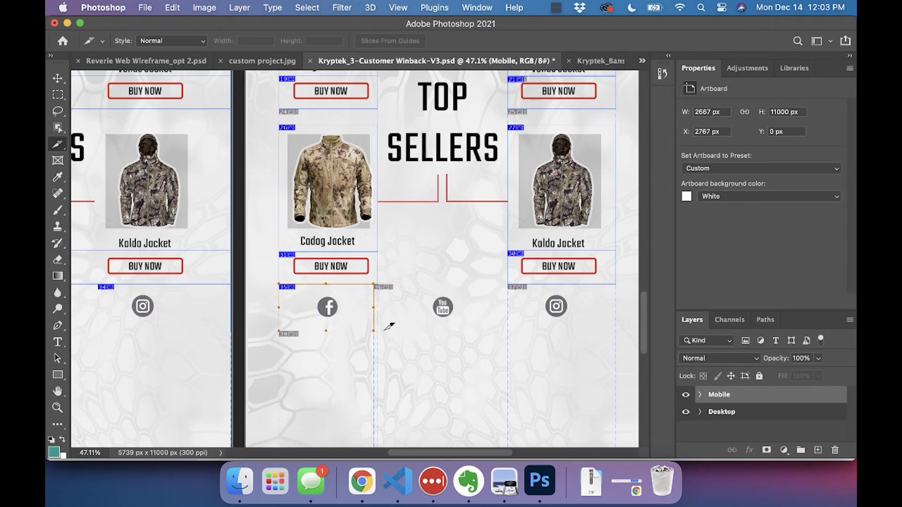
{"action": "left_click_drag", "start_coordinate": [405, 331], "coordinate": [486, 285]}
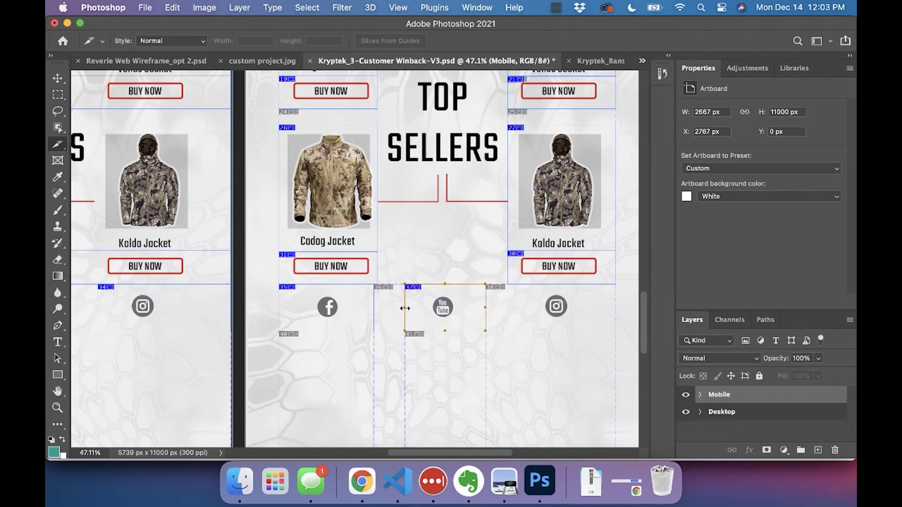
{"action": "left_click_drag", "start_coordinate": [405, 308], "coordinate": [399, 307]}
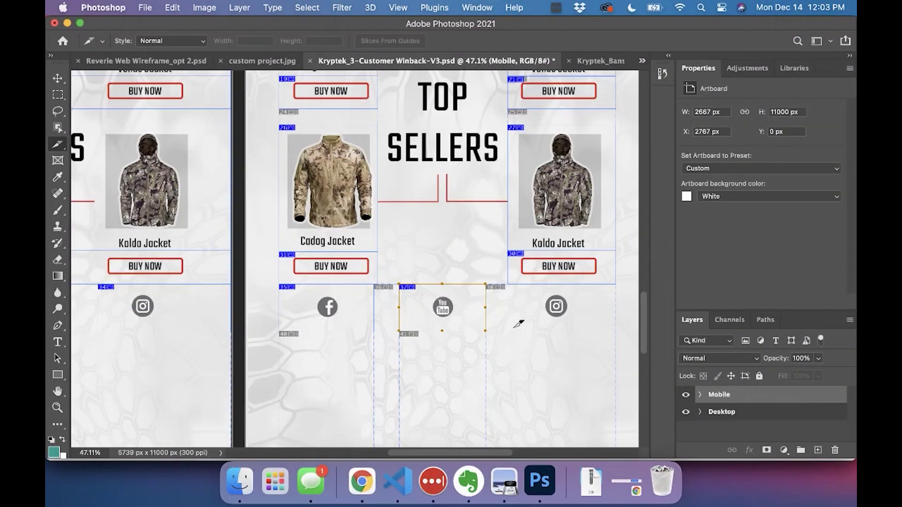
{"action": "left_click_drag", "start_coordinate": [516, 328], "coordinate": [618, 290]}
{"action": "left_click_drag", "start_coordinate": [512, 306], "coordinate": [508, 307]}
- Paste the base name into slice 15's options, insert 'Mobile-03-', and confirm the name
{"action": "left_click", "coordinate": [57, 144]}
{"action": "left_click", "coordinate": [116, 179]}
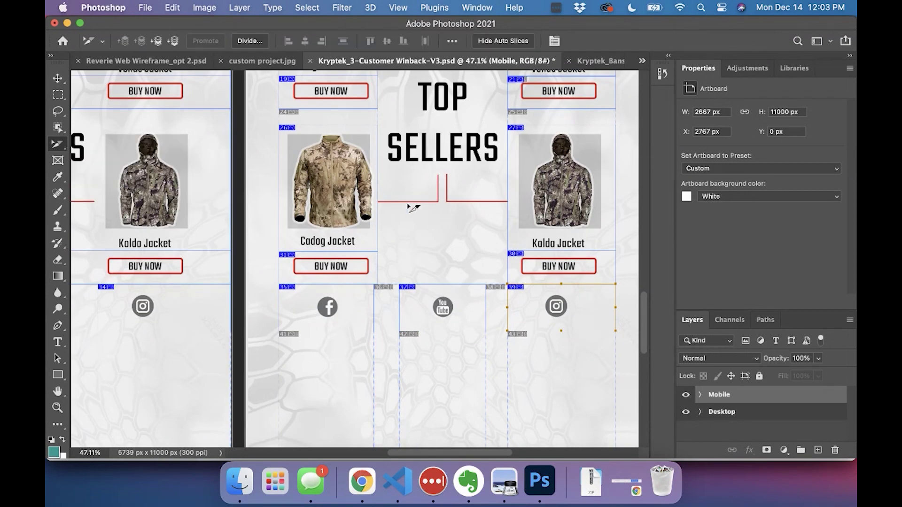
{"action": "scroll", "coordinate": [376, 211], "scroll_direction": "down", "scroll_amount": 5}
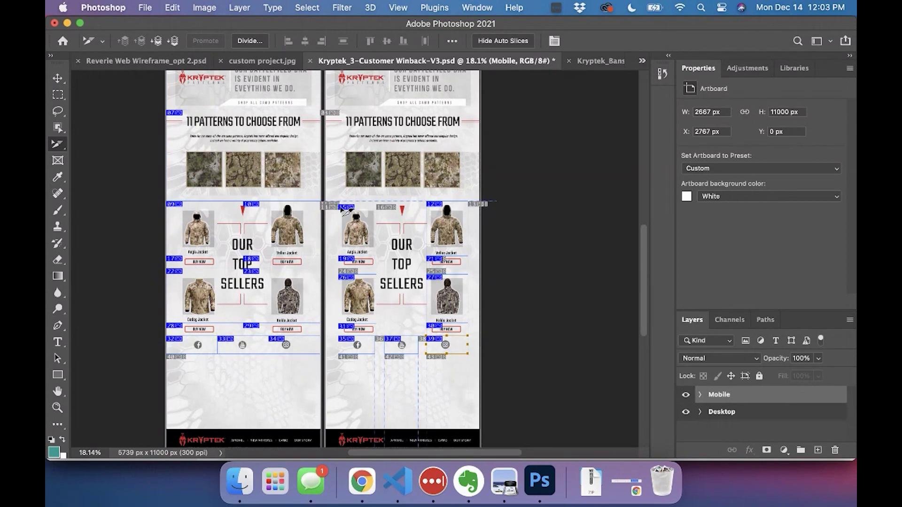
{"action": "double_click", "coordinate": [347, 212]}
{"action": "key", "text": "super+v"}
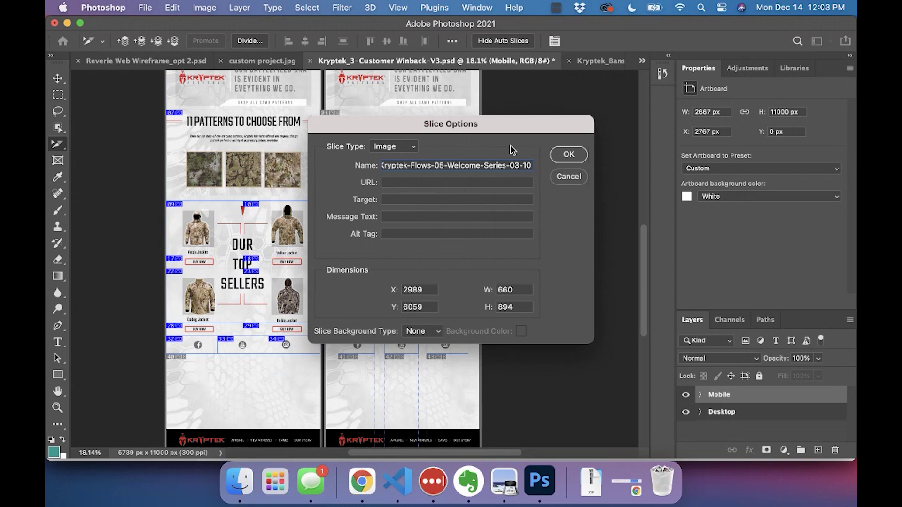
{"action": "type", "text": "Mobile-03"}
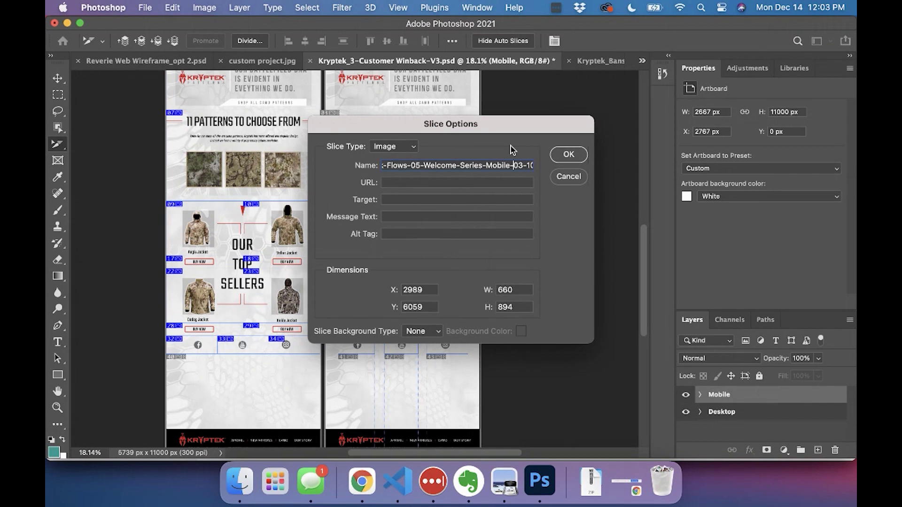
{"action": "type", "text": "-"}
{"action": "key", "text": "super+a"}
{"action": "key", "text": "super+c"}
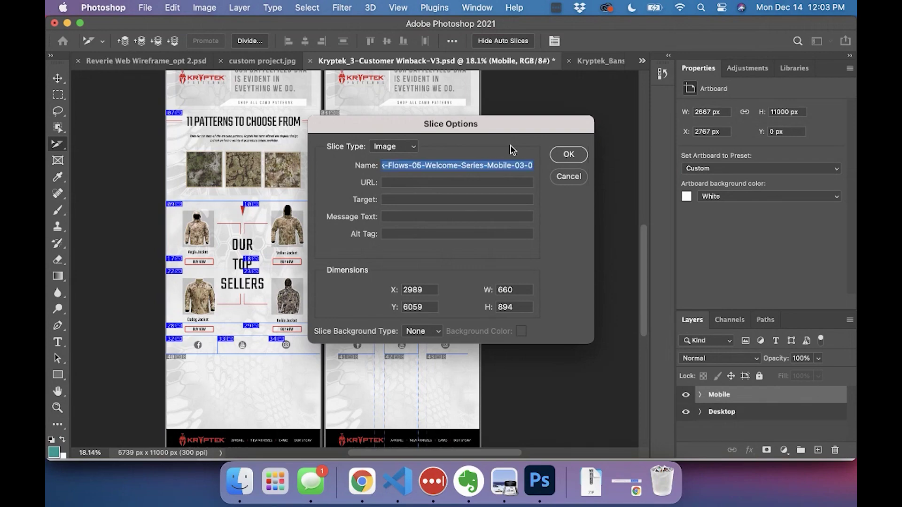
{"action": "key", "text": "Return"}
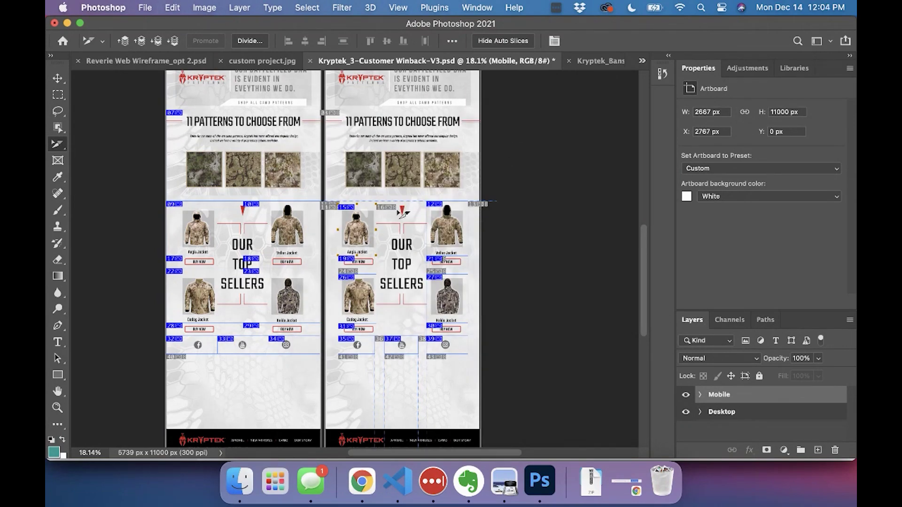
- Rename the Aegis BUY NOW slice, adding the number 2 to the shared name
{"action": "scroll", "coordinate": [402, 212], "scroll_direction": "up", "scroll_amount": 2}
{"action": "scroll", "coordinate": [403, 213], "scroll_direction": "up", "scroll_amount": 3}
{"action": "scroll", "coordinate": [402, 213], "scroll_direction": "down", "scroll_amount": 3}
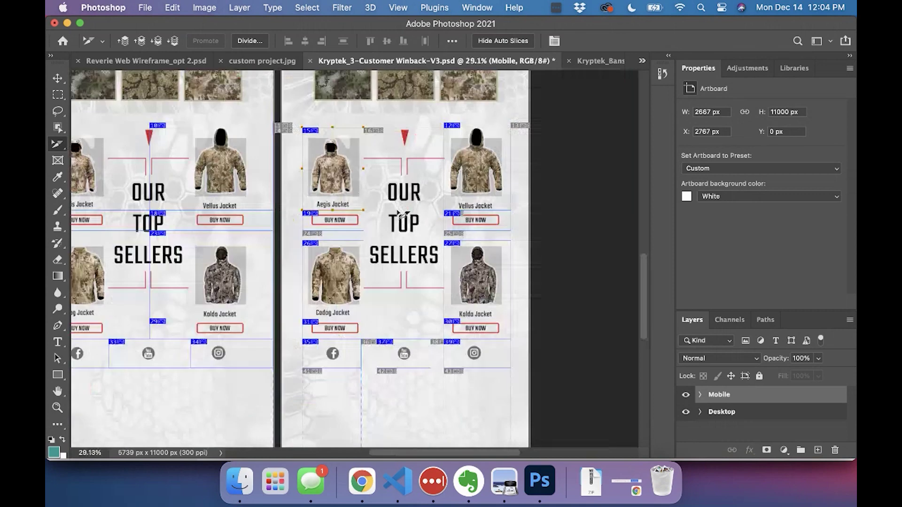
{"action": "double_click", "coordinate": [309, 217]}
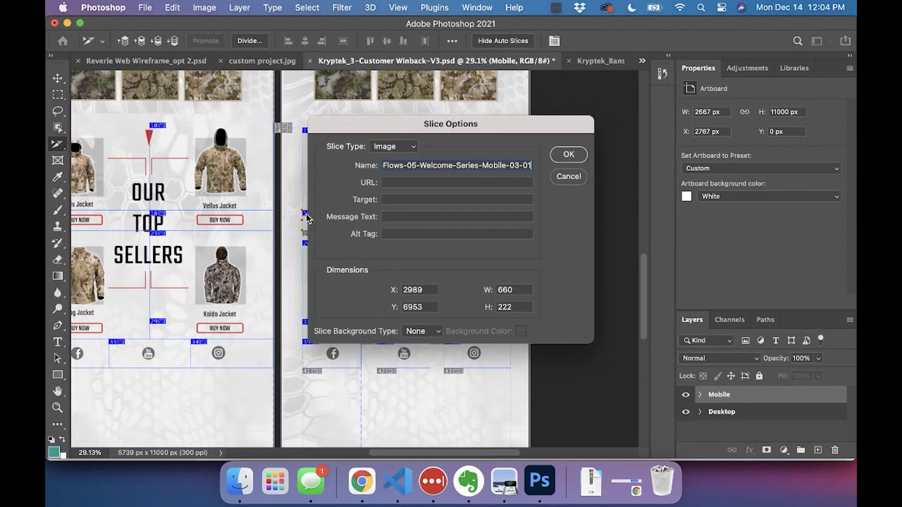
{"action": "type", "text": "2"}
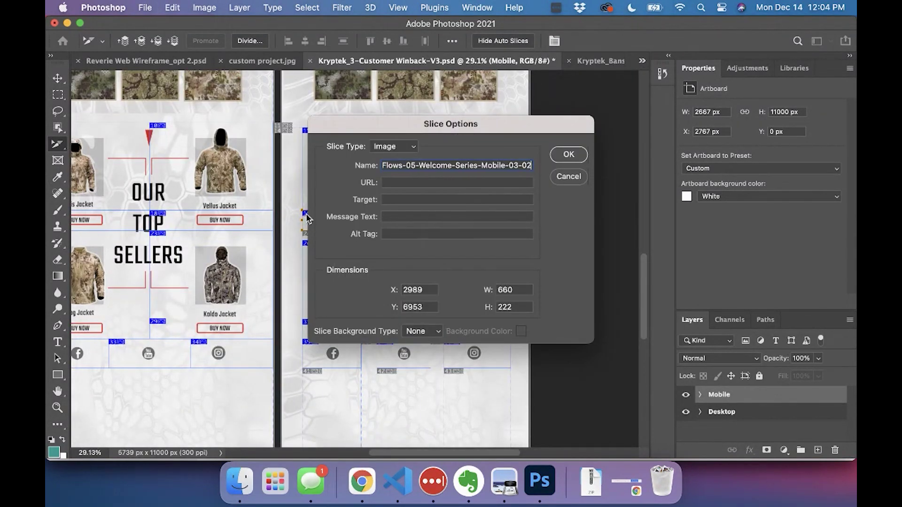
{"action": "key", "text": "Return"}
- Confirm names for the Vellus Jacket, Vellus BUY NOW and Cadog Jacket slices
{"action": "left_click", "coordinate": [454, 127]}
{"action": "double_click", "coordinate": [454, 127]}
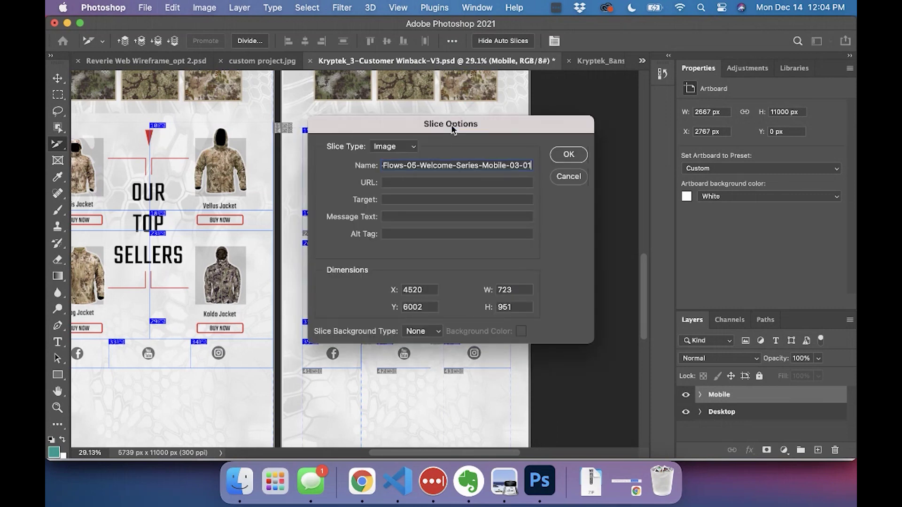
{"action": "key", "text": "Return"}
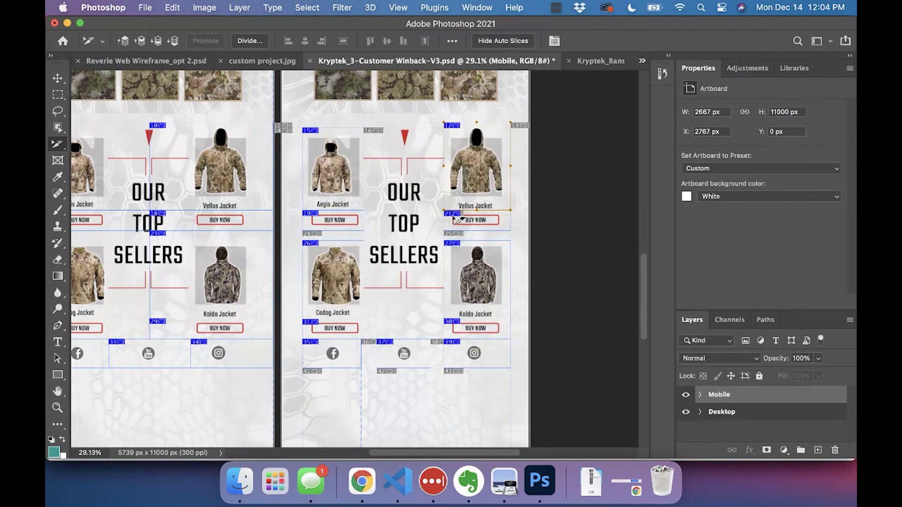
{"action": "double_click", "coordinate": [454, 218]}
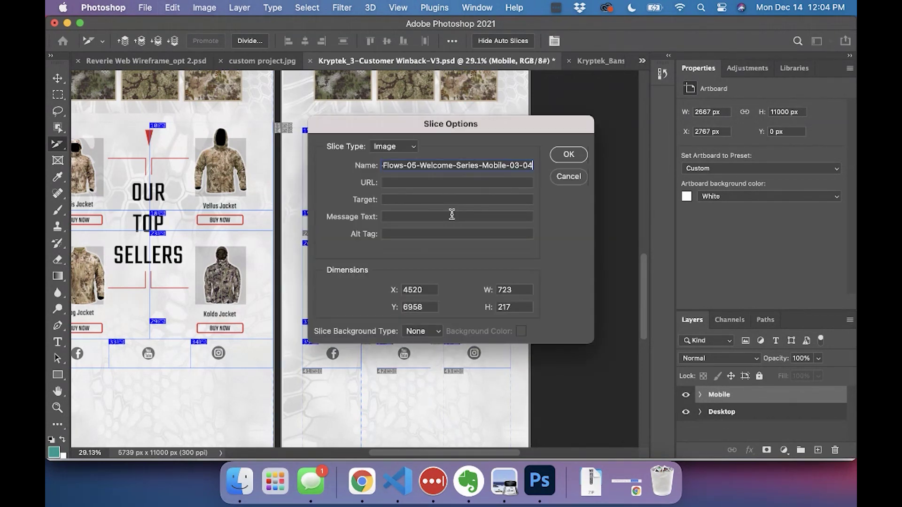
{"action": "key", "text": "Return"}
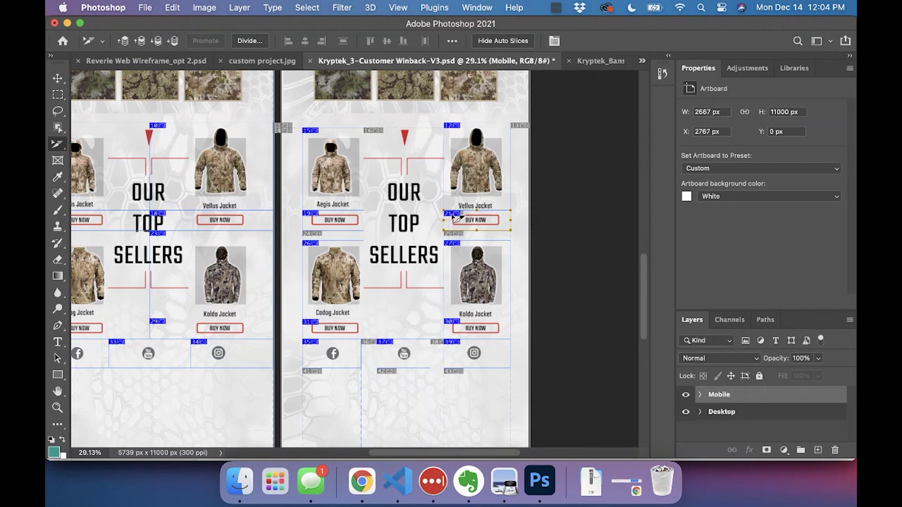
{"action": "double_click", "coordinate": [309, 245]}
{"action": "key", "text": "Return"}
- Paste the shared name into the Cadog BUY NOW, Koldo jacket and Koldo BUY NOW slices
{"action": "double_click", "coordinate": [313, 326]}
{"action": "key", "text": "super+v"}
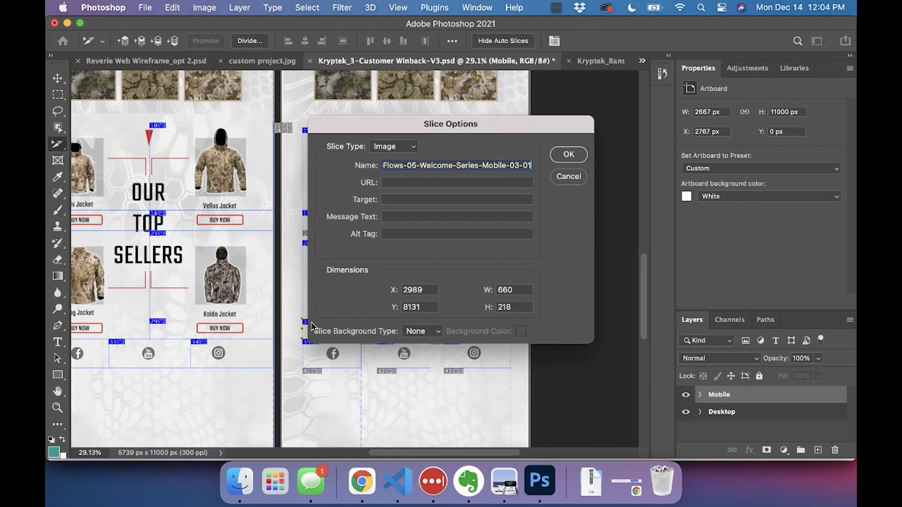
{"action": "key", "text": "Return"}
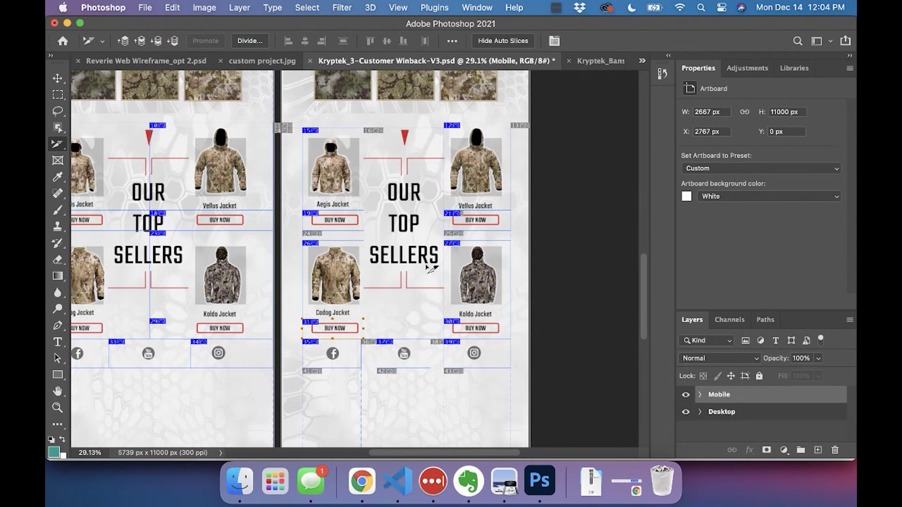
{"action": "double_click", "coordinate": [451, 245]}
{"action": "key", "text": "super+v"}
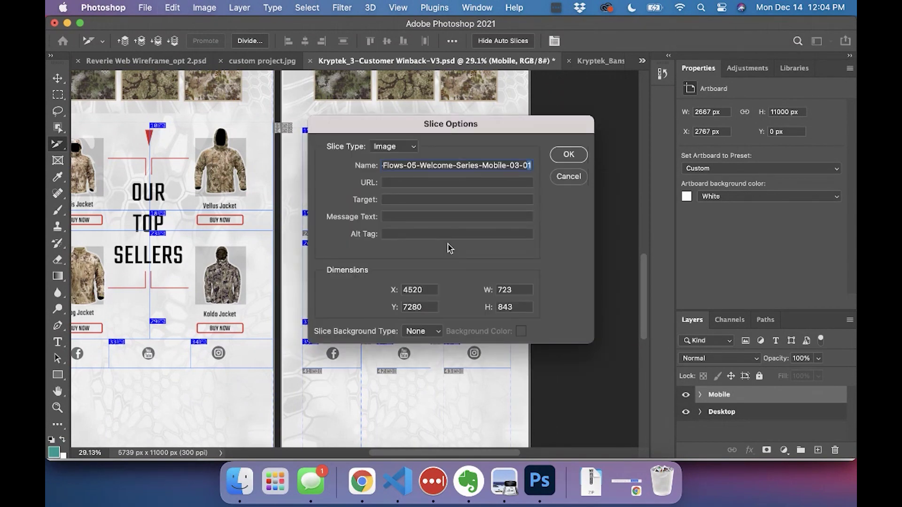
{"action": "key", "text": "Return"}
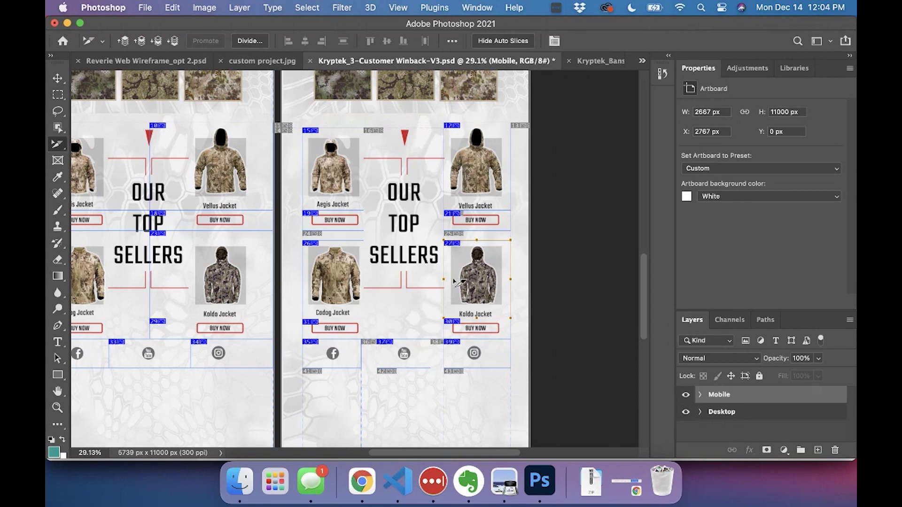
{"action": "double_click", "coordinate": [452, 325]}
{"action": "key", "text": "super+v"}
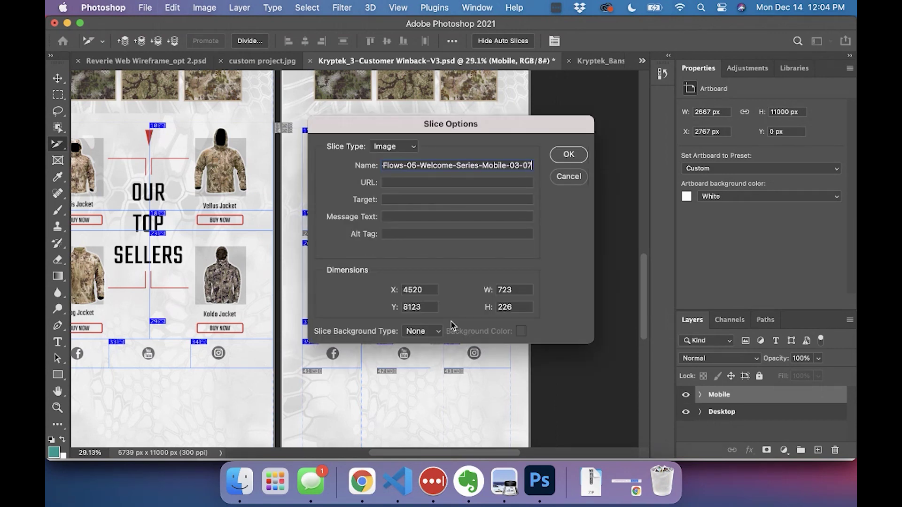
{"action": "key", "text": "Return"}
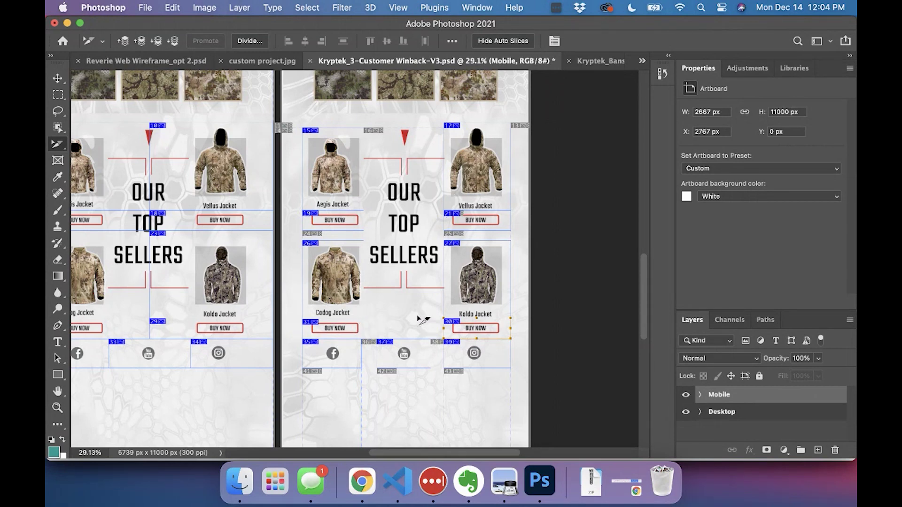
- Reopen the Koldo jacket and BUY NOW slice options to verify their name endings
{"action": "double_click", "coordinate": [452, 246]}
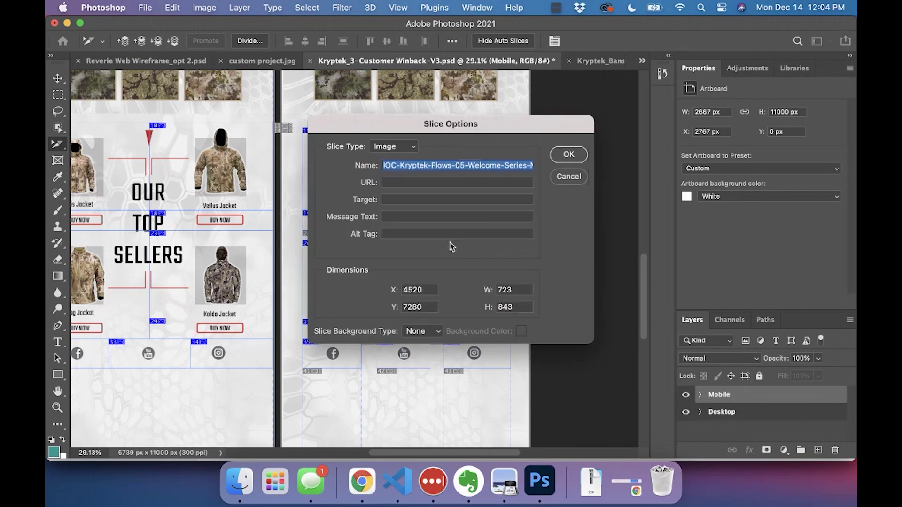
{"action": "key", "text": "Right"}
{"action": "left_click", "coordinate": [569, 154]}
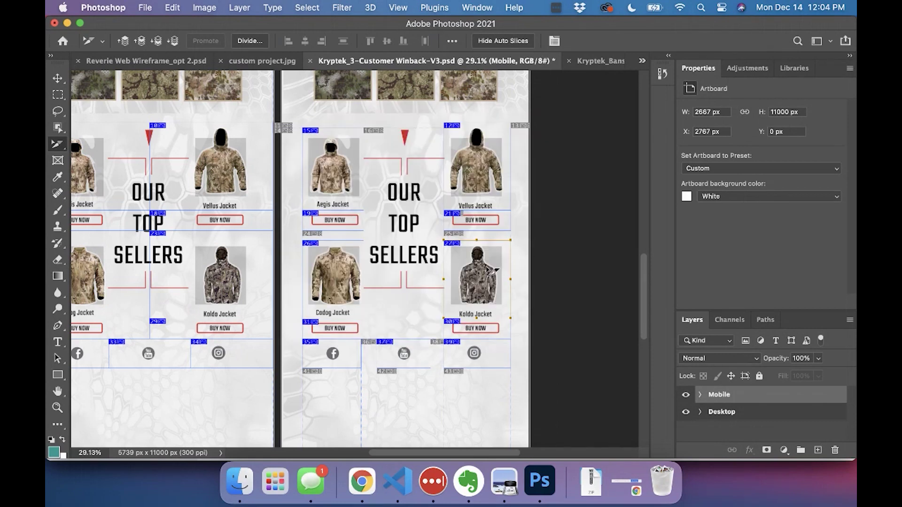
{"action": "double_click", "coordinate": [451, 323]}
{"action": "key", "text": "Right"}
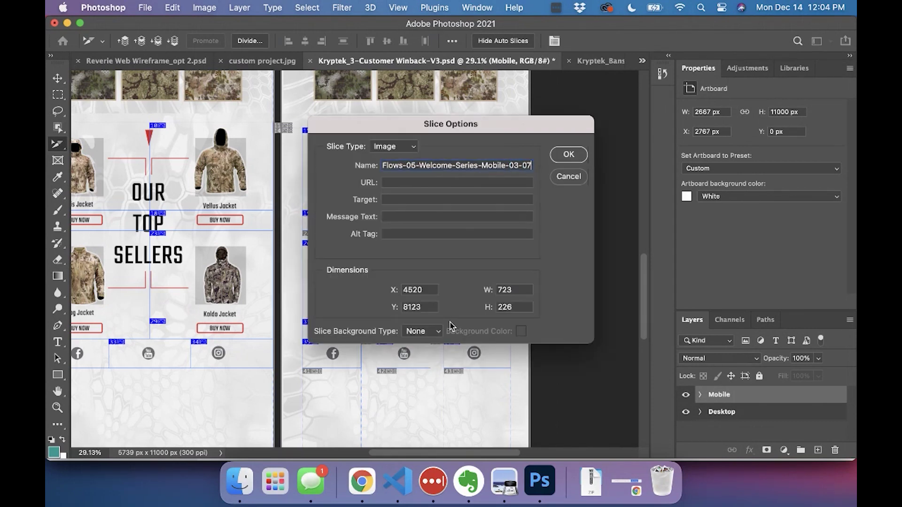
{"action": "key", "text": "Return"}
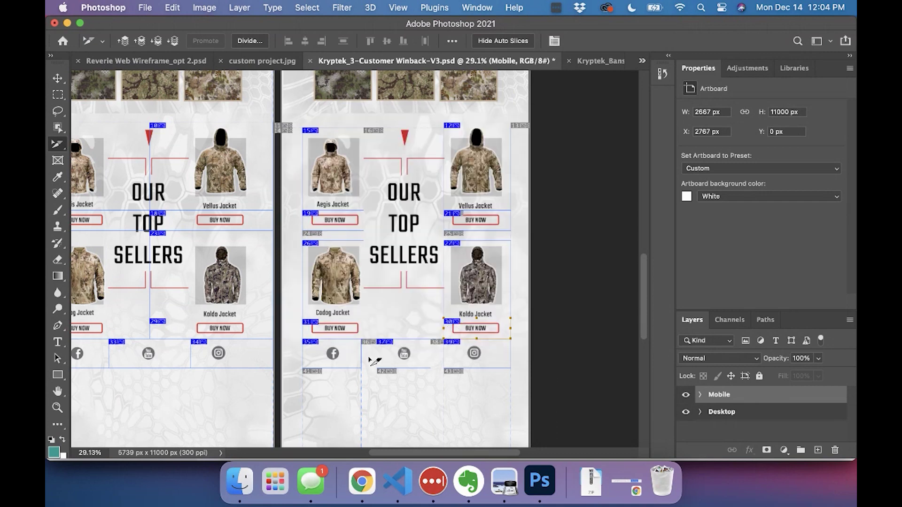
- Paste the shared Mobile-03 name into the Facebook icon slice
{"action": "double_click", "coordinate": [306, 347]}
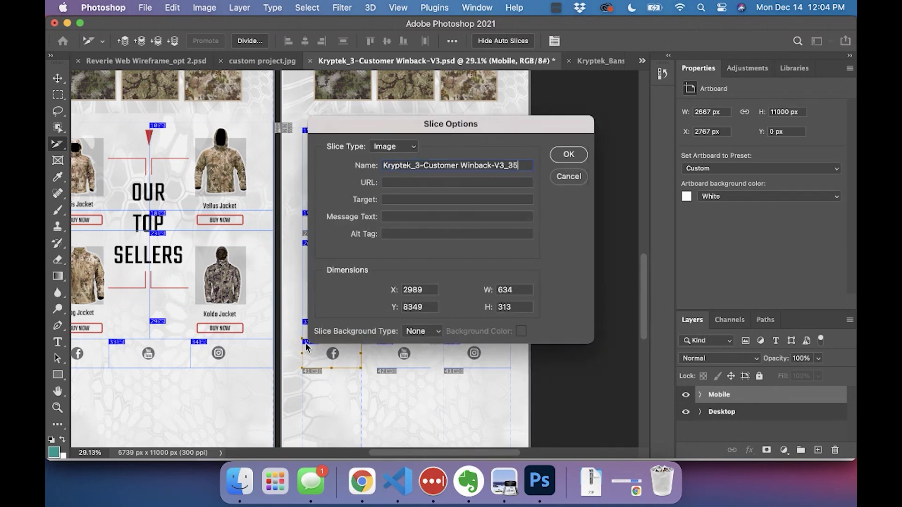
{"action": "key", "text": "cmd+v"}
{"action": "key", "text": "cmd+a"}
{"action": "key", "text": "Right"}
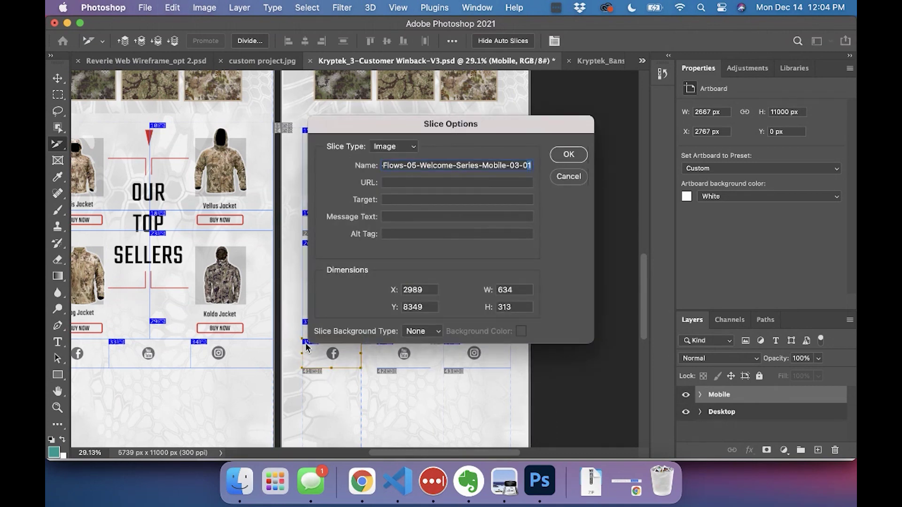
{"action": "key", "text": "Return"}
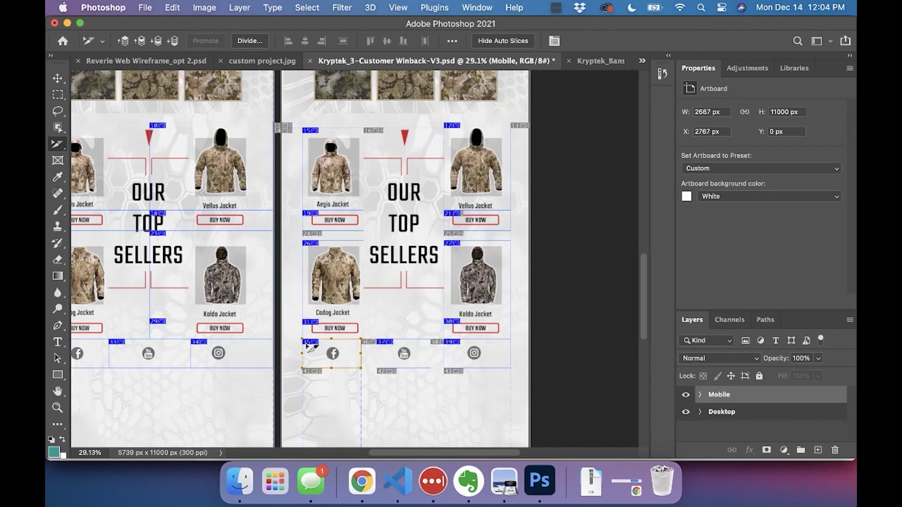
- Name the YouTube and Instagram slices with the shared name, appending 1 and 0
{"action": "double_click", "coordinate": [385, 344]}
{"action": "key", "text": "super+v"}
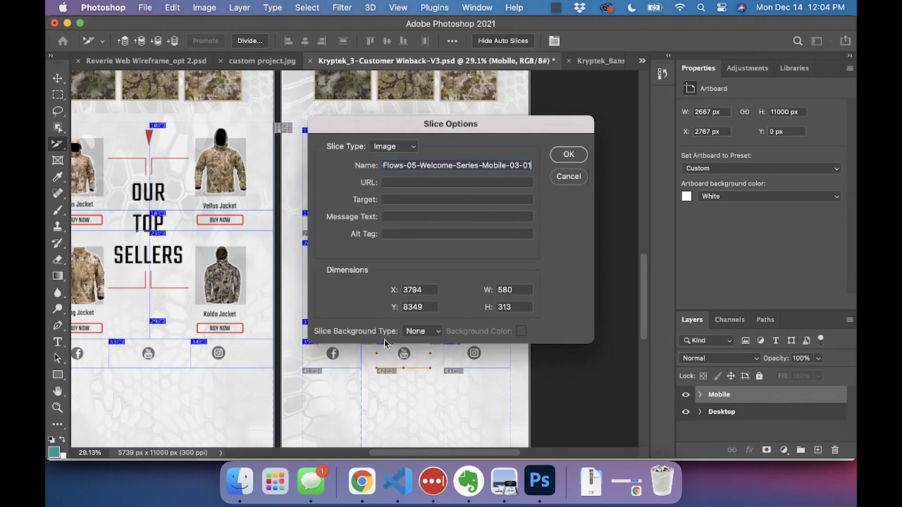
{"action": "type", "text": "1"}
{"action": "key", "text": "super+a"}
{"action": "key", "text": "super+c"}
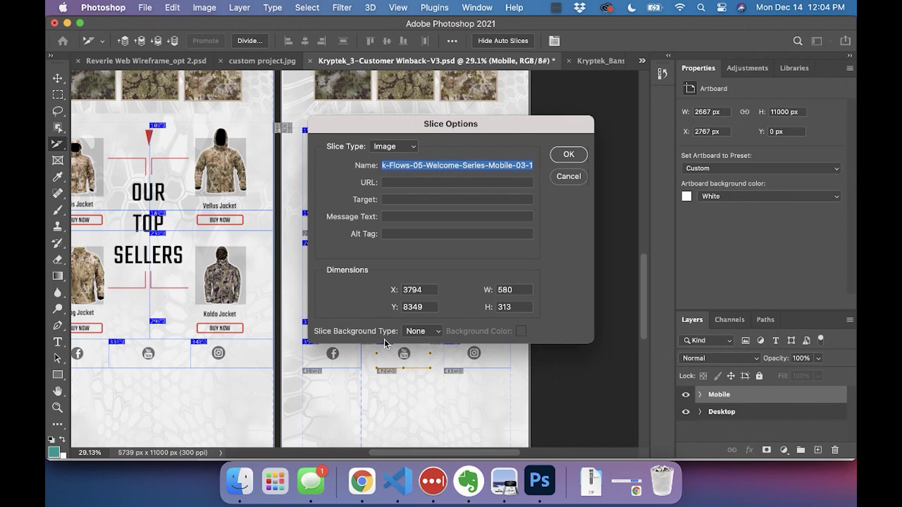
{"action": "key", "text": "Return"}
{"action": "double_click", "coordinate": [452, 346]}
{"action": "key", "text": "super+v"}
{"action": "type", "text": "0"}
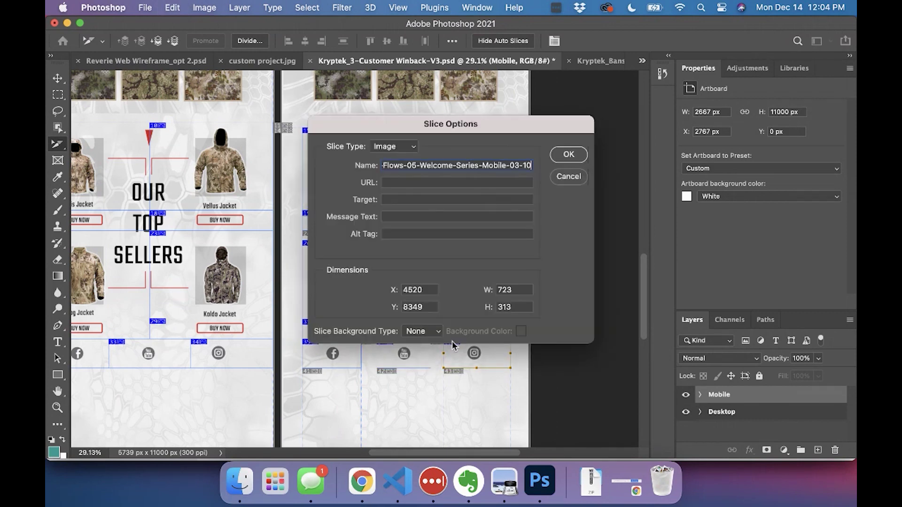
{"action": "key", "text": "Return"}
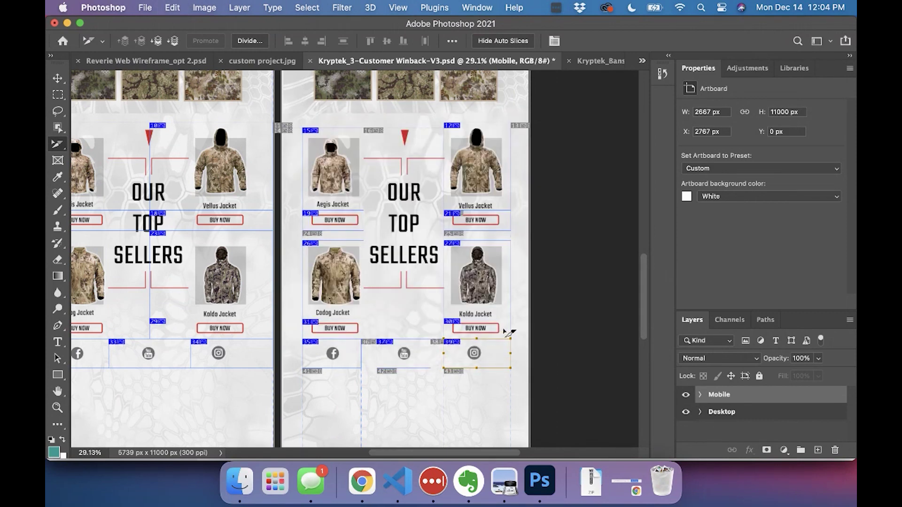
- Zoom out and bring up File > Export with Save for Web (Legacy) in view
{"action": "scroll", "coordinate": [508, 333], "scroll_direction": "down", "scroll_amount": 3}
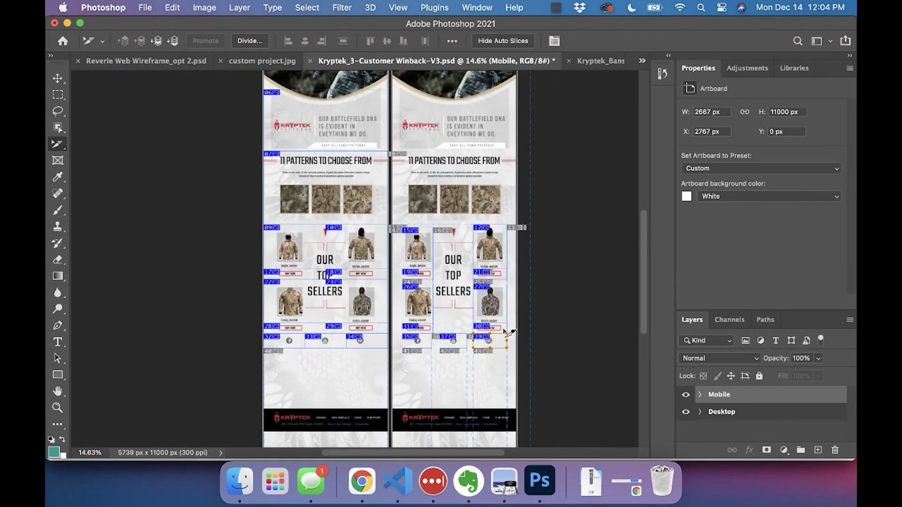
{"action": "left_click", "coordinate": [146, 8]}
{"action": "mouse_move", "coordinate": [258, 175]}
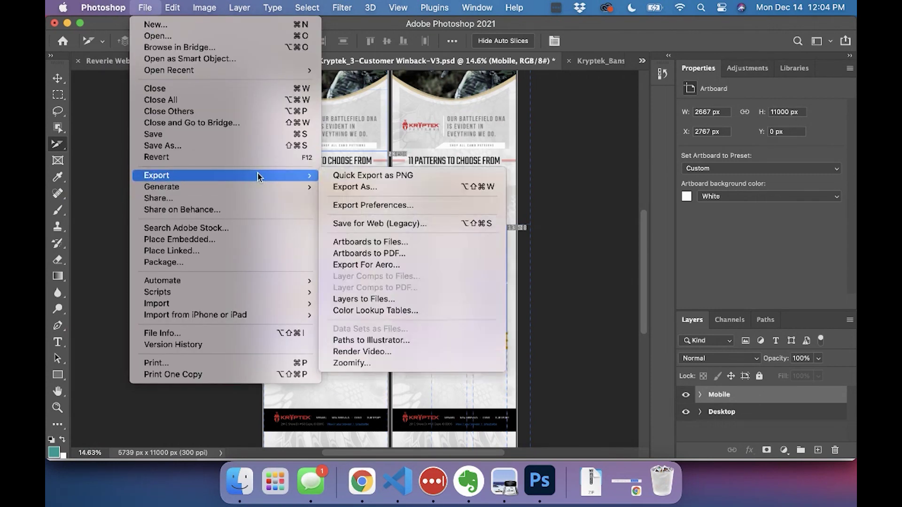
- Open Save for Web (Legacy) and scroll through the sliced email preview, selecting a jacket slice
{"action": "left_click", "coordinate": [411, 225]}
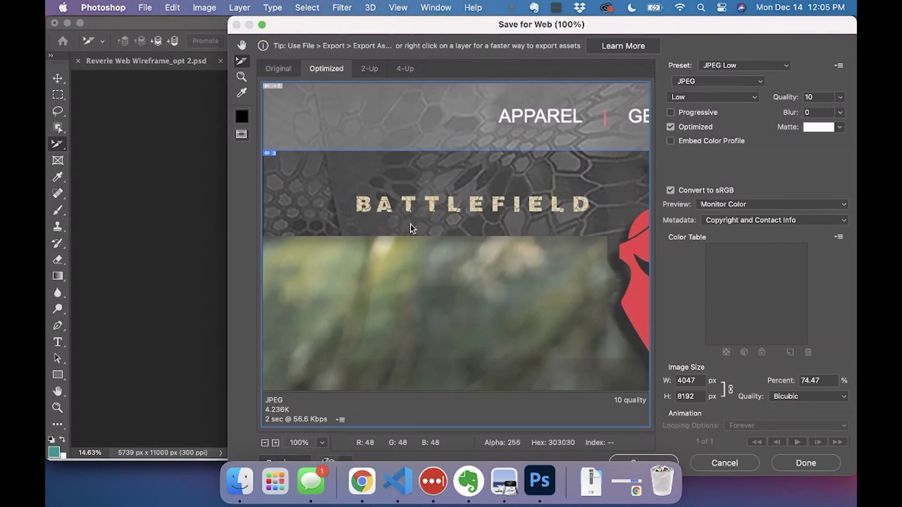
{"action": "scroll", "coordinate": [486, 255], "scroll_direction": "down", "scroll_amount": 3}
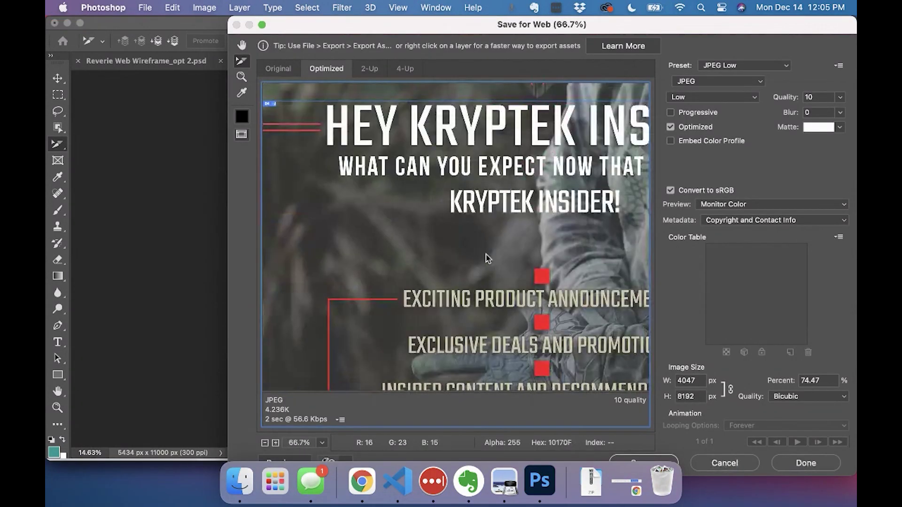
{"action": "scroll", "coordinate": [486, 257], "scroll_direction": "down", "scroll_amount": 4}
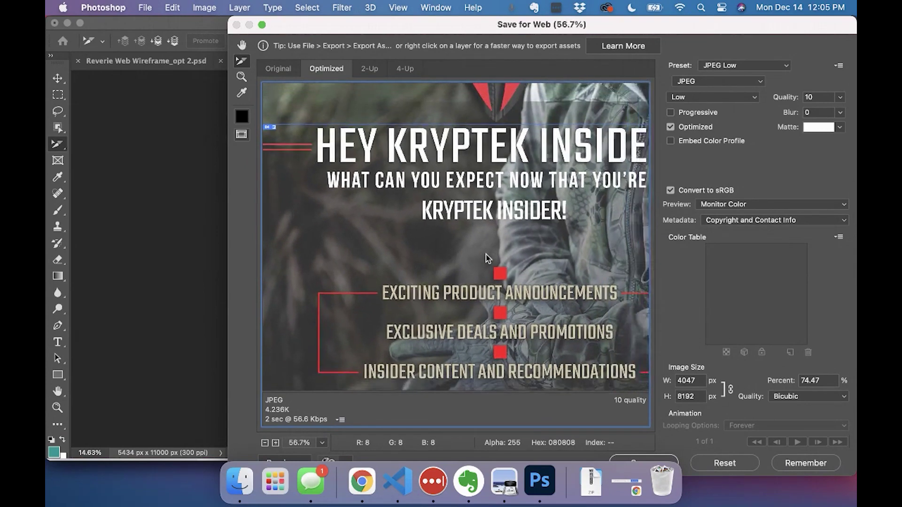
{"action": "scroll", "coordinate": [486, 258], "scroll_direction": "down", "scroll_amount": 2}
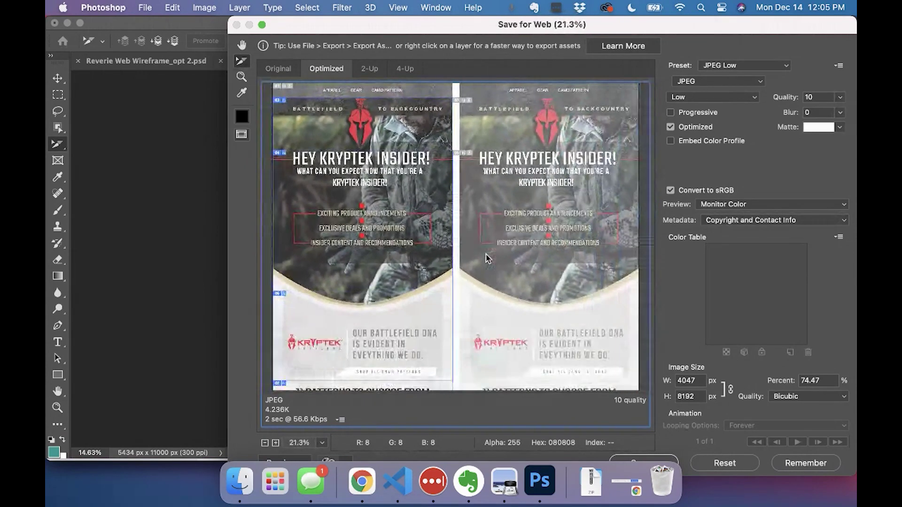
{"action": "scroll", "coordinate": [486, 257], "scroll_direction": "down", "scroll_amount": 1}
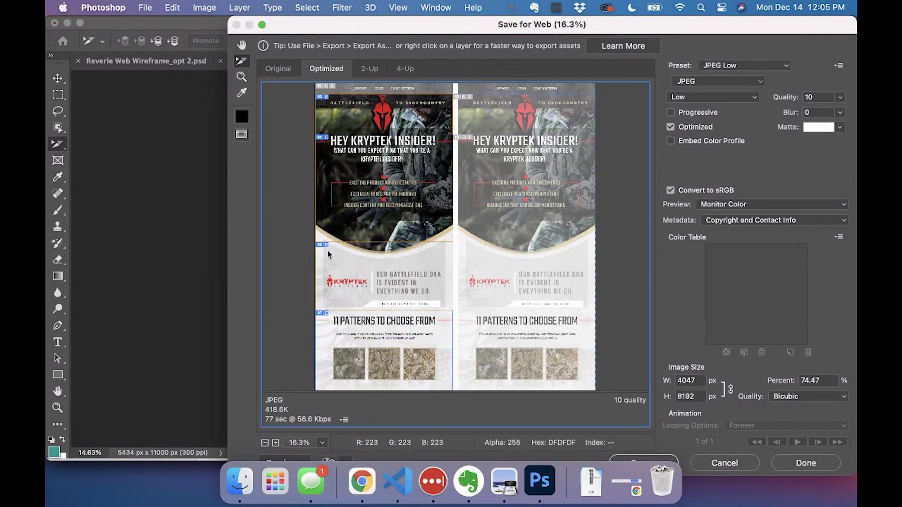
{"action": "scroll", "coordinate": [353, 226], "scroll_direction": "down", "scroll_amount": 5}
{"action": "scroll", "coordinate": [378, 202], "scroll_direction": "up", "scroll_amount": 6}
{"action": "scroll", "coordinate": [383, 160], "scroll_direction": "down", "scroll_amount": 3}
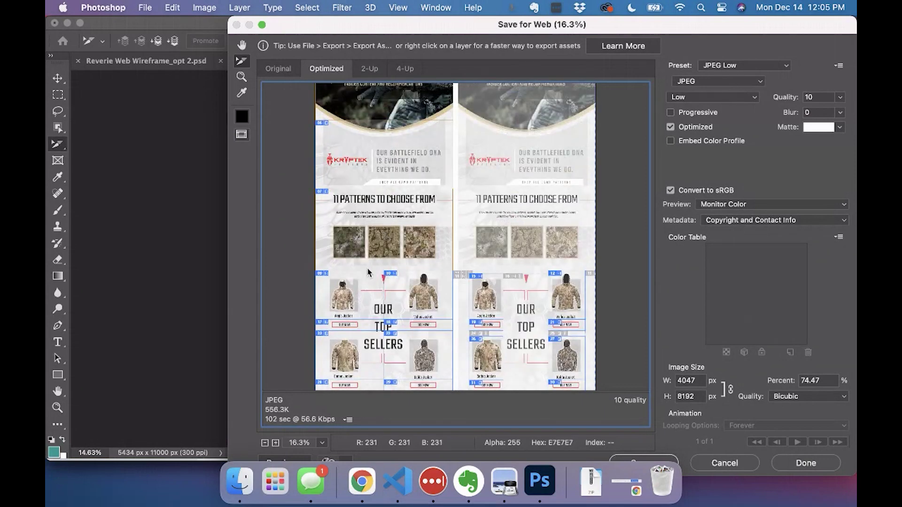
{"action": "left_click", "coordinate": [425, 304]}
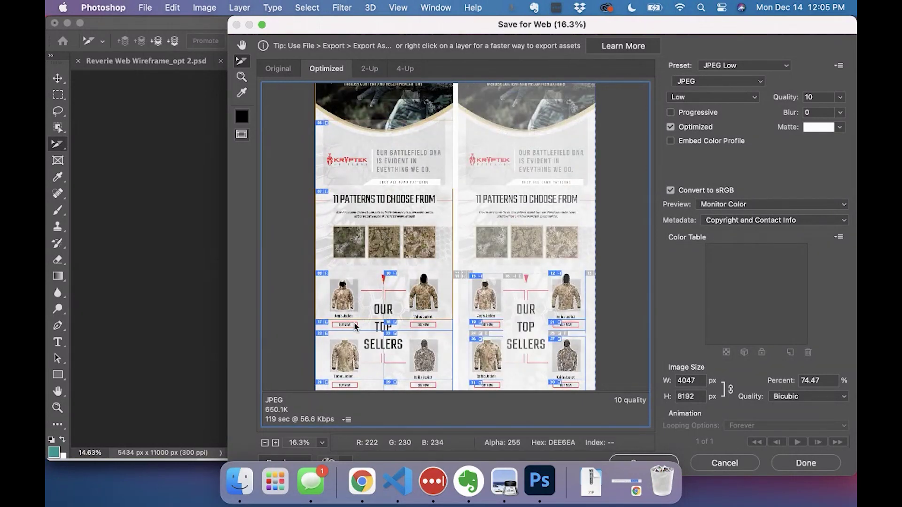
{"action": "scroll", "coordinate": [418, 327], "scroll_direction": "down", "scroll_amount": 4}
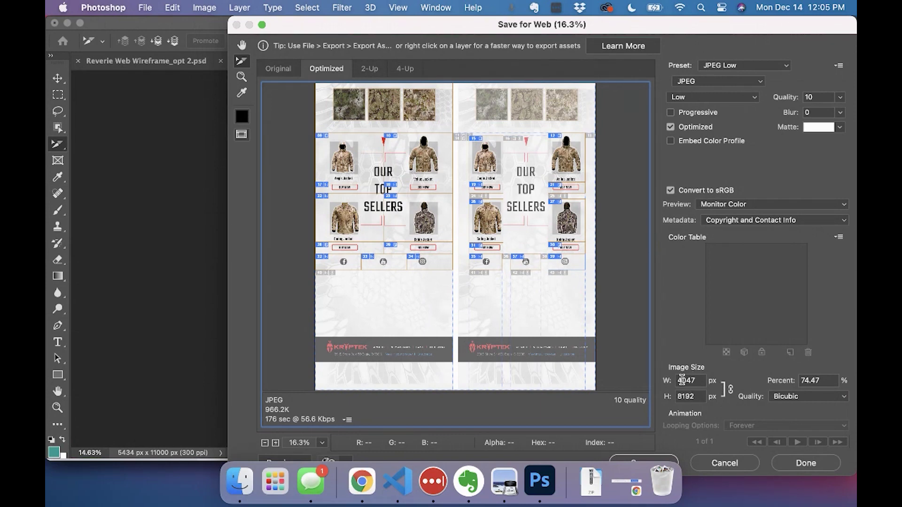
{"action": "scroll", "coordinate": [553, 305], "scroll_direction": "up", "scroll_amount": 5}
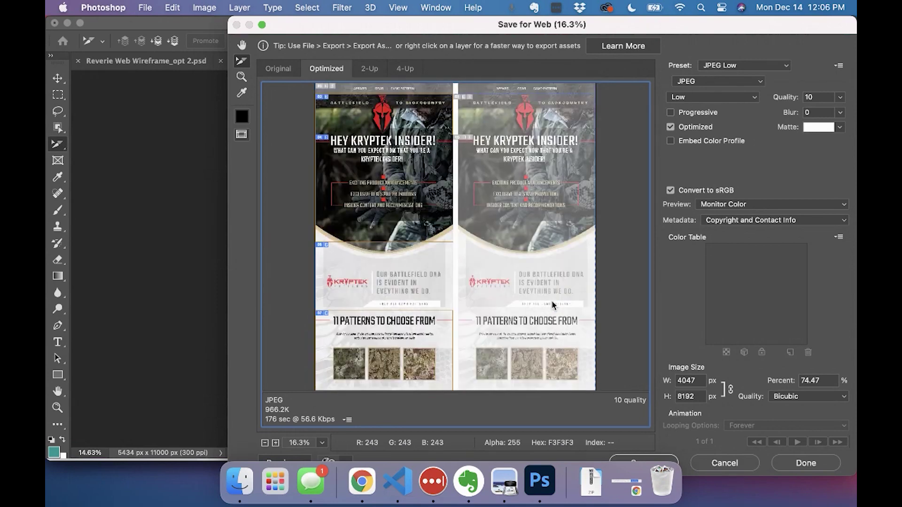
{"action": "scroll", "coordinate": [554, 305], "scroll_direction": "down", "scroll_amount": 5}
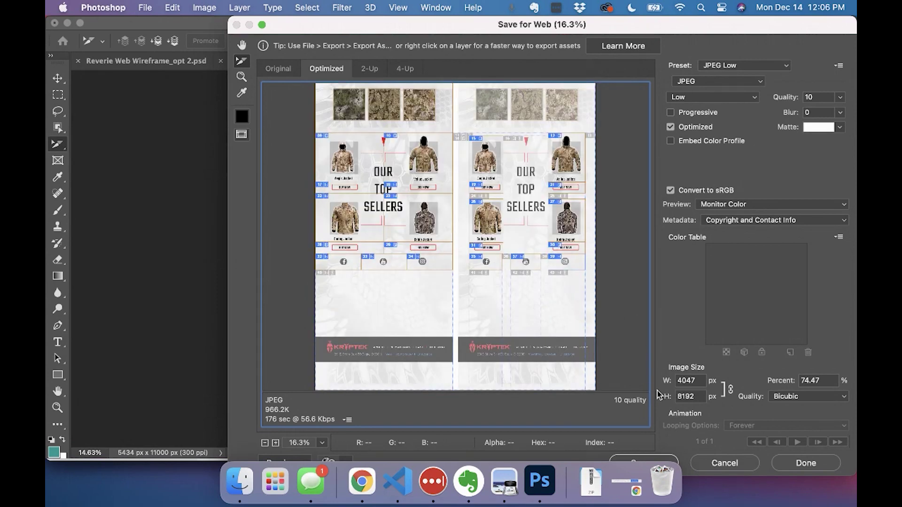
- Save all user slices as images into the 3-Welcome Series folder
{"action": "left_click", "coordinate": [674, 460]}
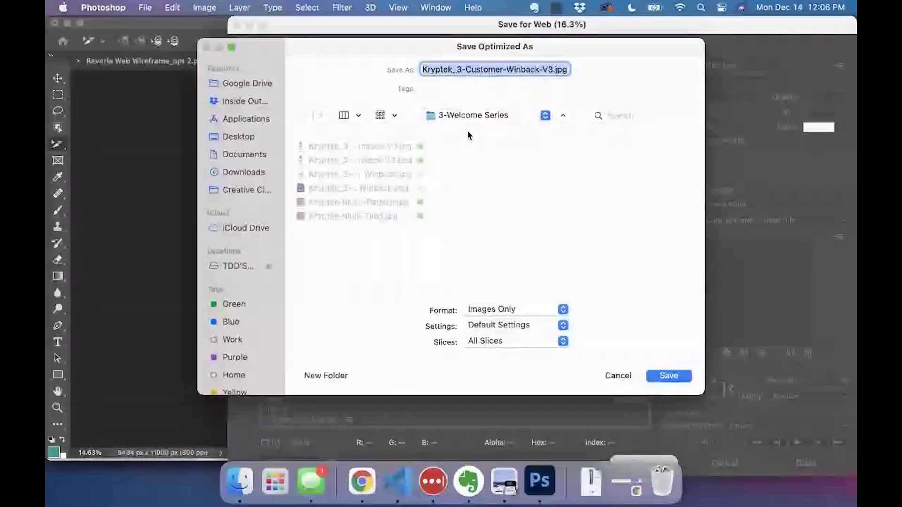
{"action": "left_click", "coordinate": [525, 339]}
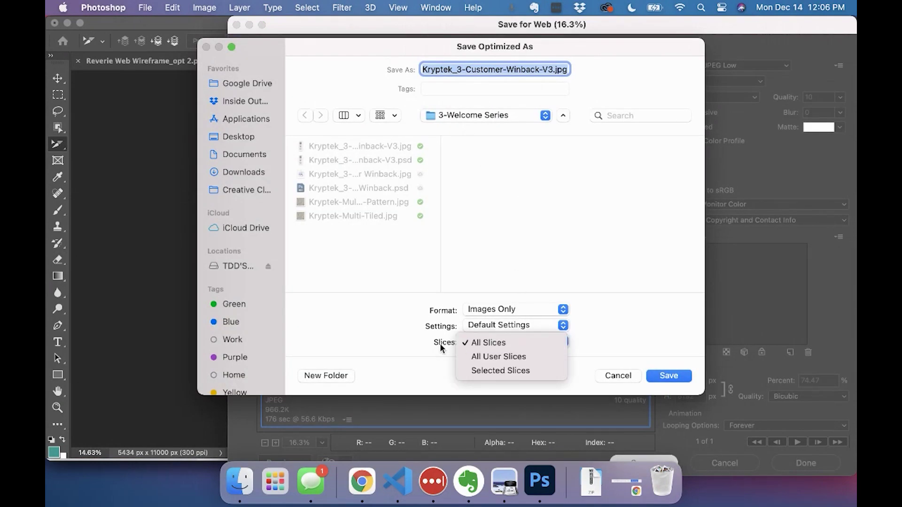
{"action": "left_click", "coordinate": [495, 357]}
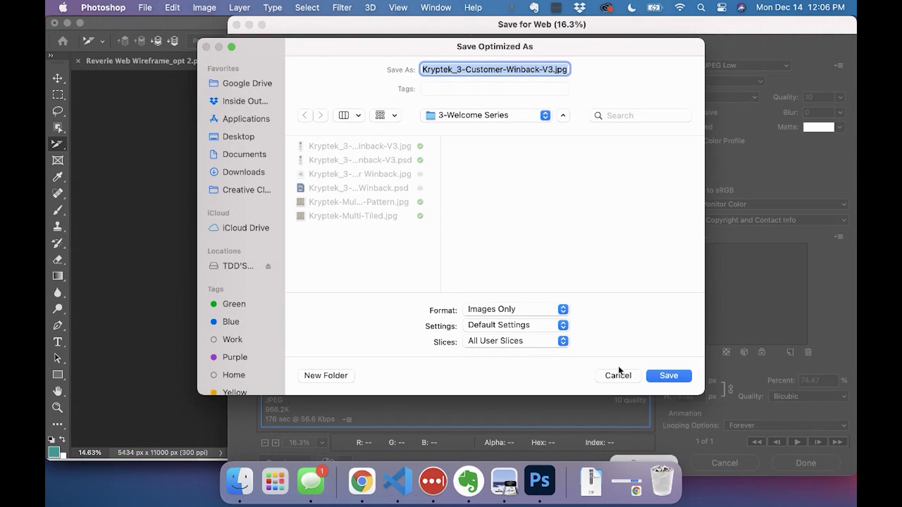
{"action": "left_click", "coordinate": [667, 376]}
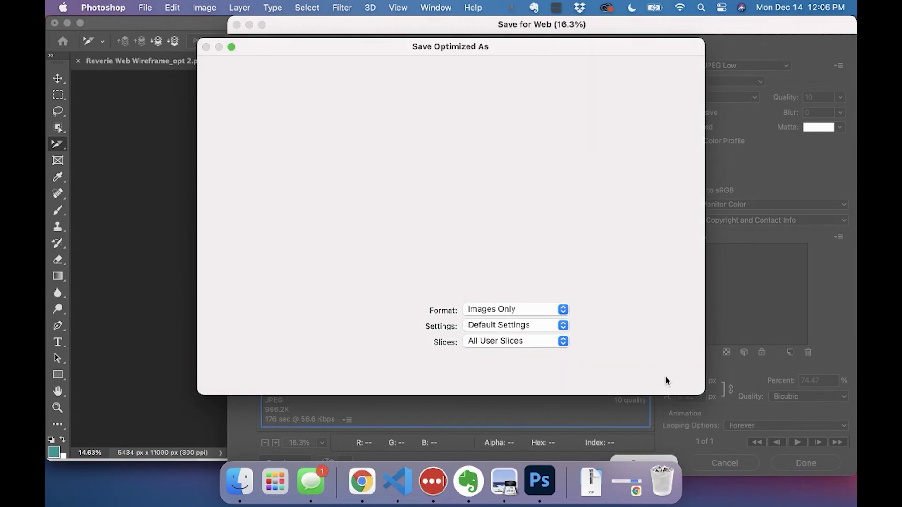
- Scroll around the wireframe canvas, then switch over to Finder
{"action": "scroll", "coordinate": [534, 282], "scroll_direction": "up", "scroll_amount": 5}
{"action": "scroll", "coordinate": [533, 282], "scroll_direction": "right", "scroll_amount": 1}
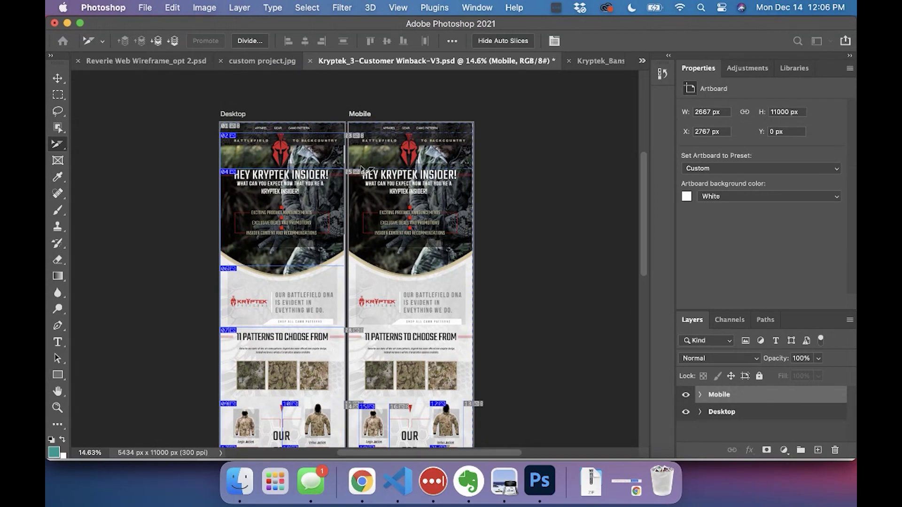
{"action": "scroll", "coordinate": [446, 267], "scroll_direction": "down", "scroll_amount": 3}
{"action": "scroll", "coordinate": [447, 268], "scroll_direction": "left", "scroll_amount": 1}
{"action": "scroll", "coordinate": [448, 277], "scroll_direction": "down", "scroll_amount": 3}
{"action": "scroll", "coordinate": [449, 277], "scroll_direction": "left", "scroll_amount": 2}
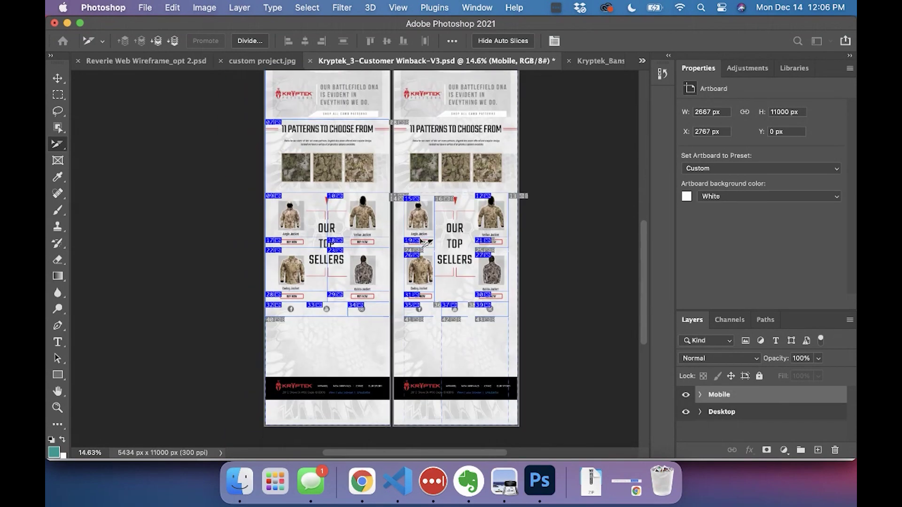
{"action": "key", "text": "super+Tab"}
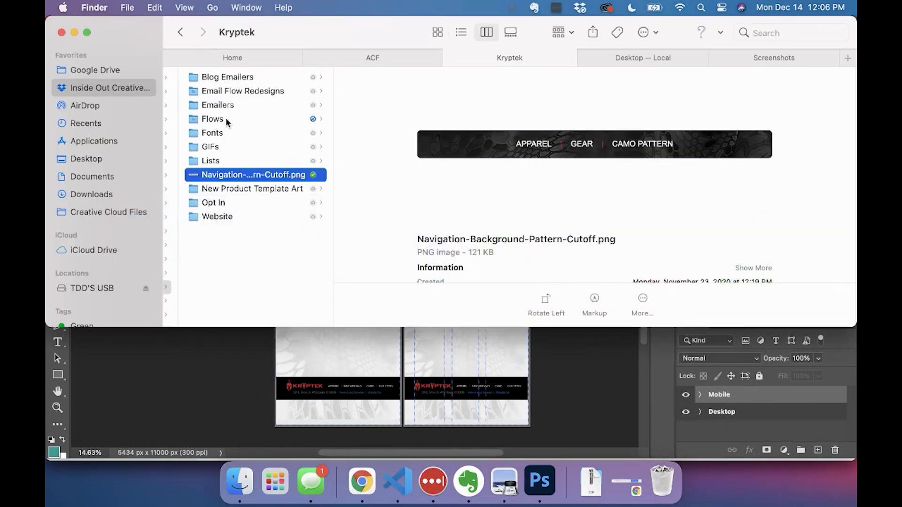
- Browse to Flows > 5-Welcome Series > 3-Welcome Series > images
{"action": "left_click", "coordinate": [292, 116]}
{"action": "left_click", "coordinate": [425, 133]}
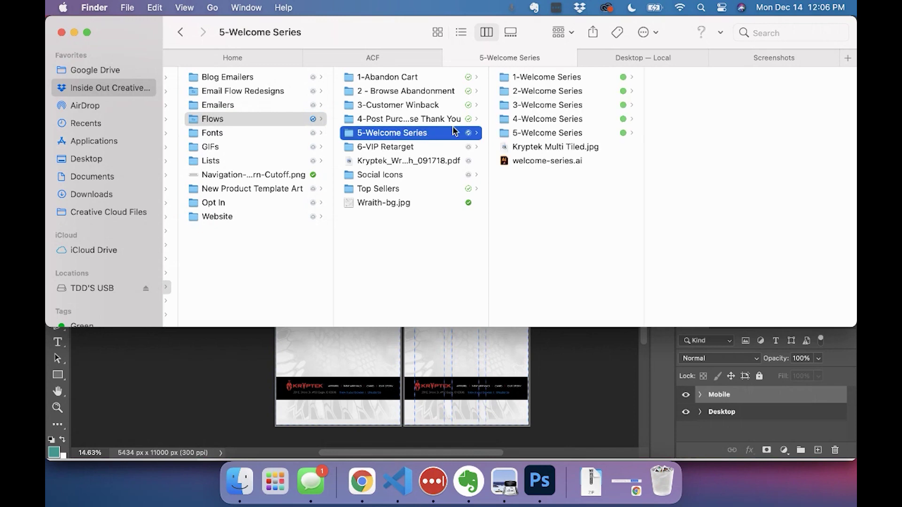
{"action": "left_click", "coordinate": [567, 108]}
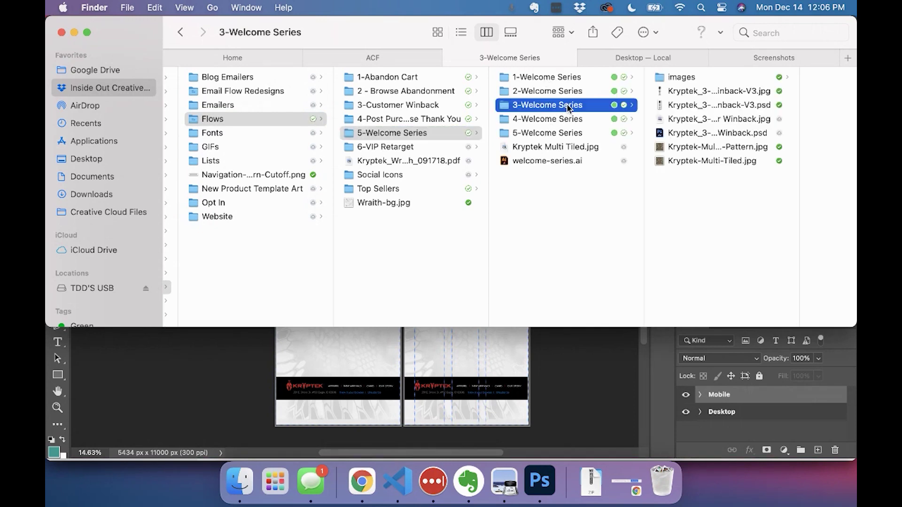
{"action": "left_click", "coordinate": [686, 79]}
- Preview the exported slice JPEGs down to 03-14, then return to Photoshop
{"action": "left_click", "coordinate": [747, 80]}
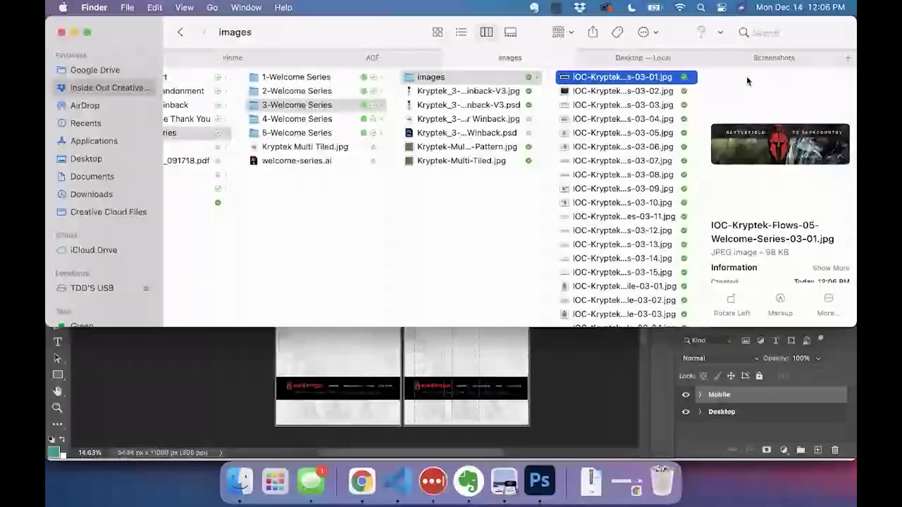
{"action": "key", "text": "Down"}
{"action": "key", "text": "Down"}
{"action": "key", "text": "Down"}
{"action": "key", "text": "Down"}
{"action": "key", "text": "Down"}
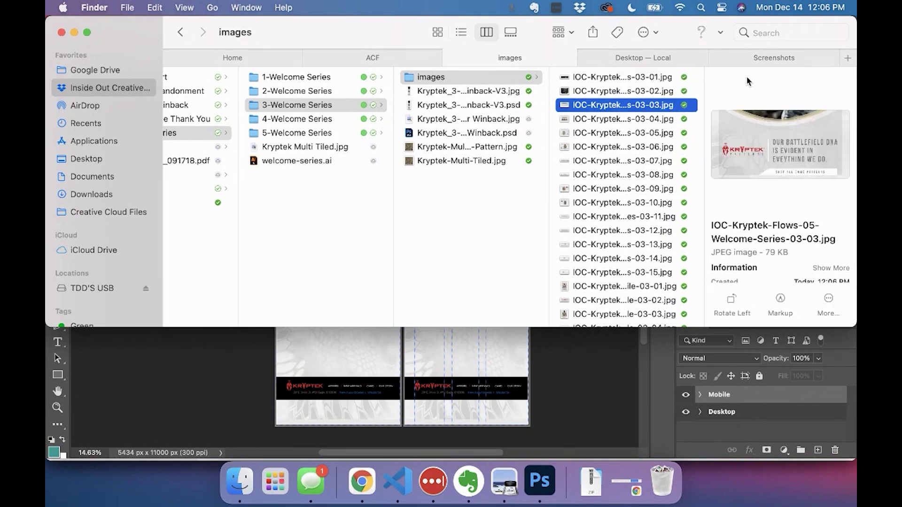
{"action": "key", "text": "Down"}
{"action": "key", "text": "Down"}
{"action": "key", "text": "Down"}
{"action": "key", "text": "Down"}
{"action": "key", "text": "Down"}
{"action": "key", "text": "Down"}
{"action": "key", "text": "Down"}
{"action": "key", "text": "Down"}
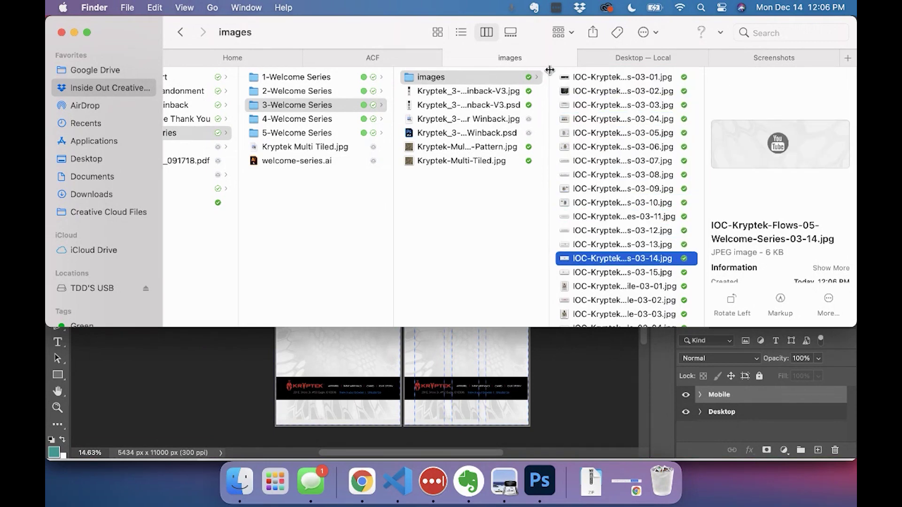
{"action": "left_click", "coordinate": [497, 83]}
{"action": "key", "text": "Down"}
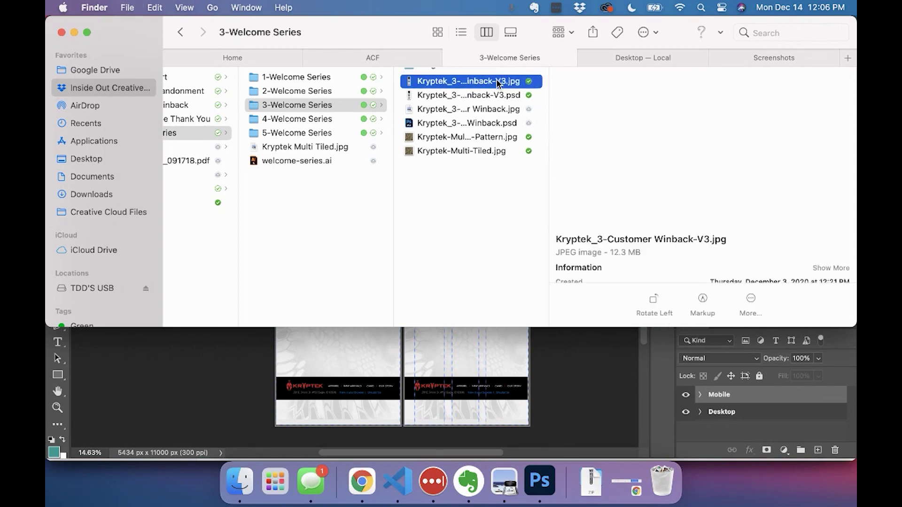
{"action": "key", "text": "super+Tab"}
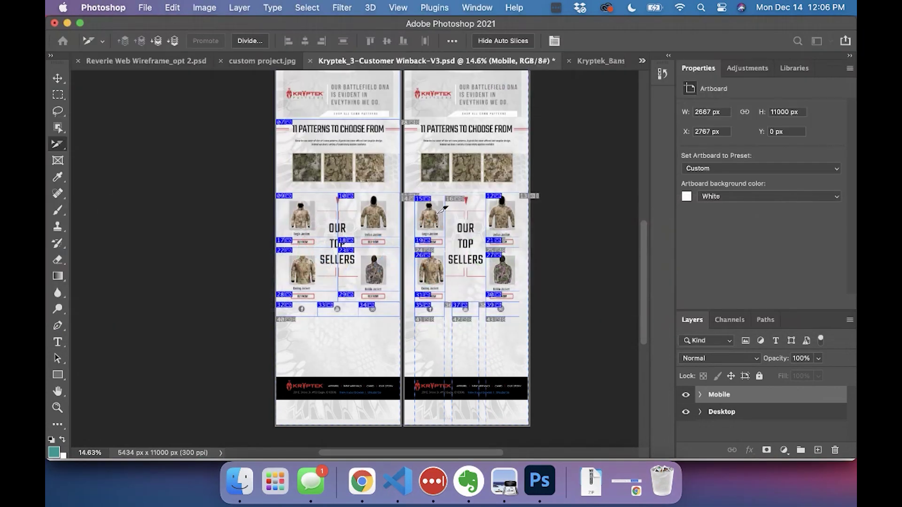
- Reopen Save for Web with Cmd+Opt+Shift+S and choose the JPEG High preset
{"action": "key", "text": "super+alt+shift+s"}
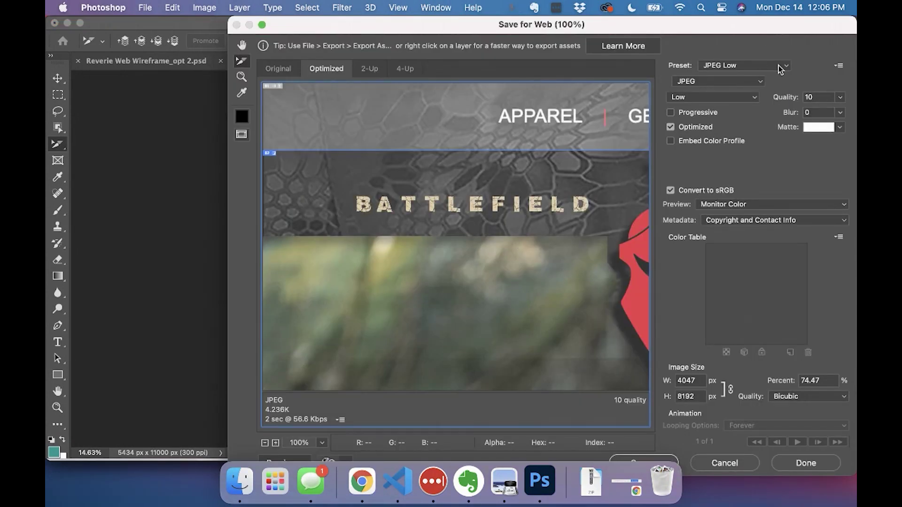
{"action": "left_click", "coordinate": [780, 66]}
{"action": "left_click", "coordinate": [721, 49]}
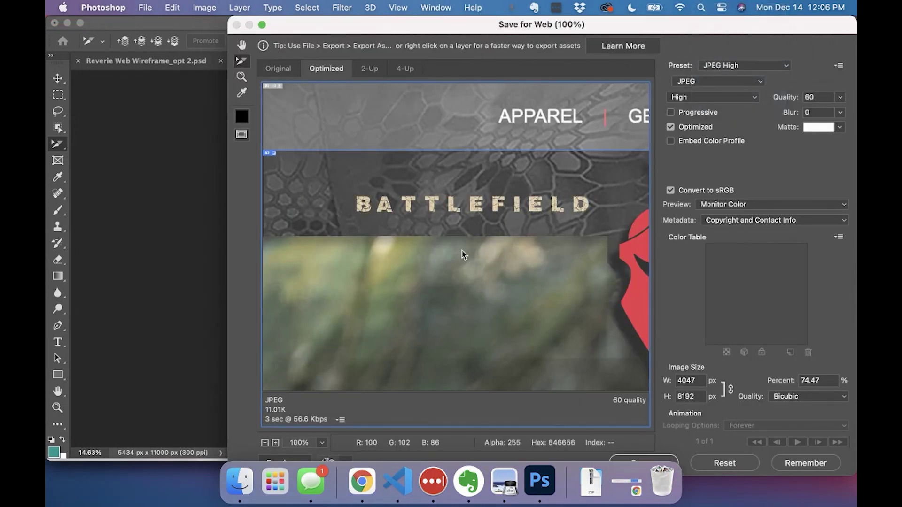
- Zoom the preview out and select the left artboard's top slices, then slice 39
{"action": "scroll", "coordinate": [462, 254], "scroll_direction": "down", "scroll_amount": 10}
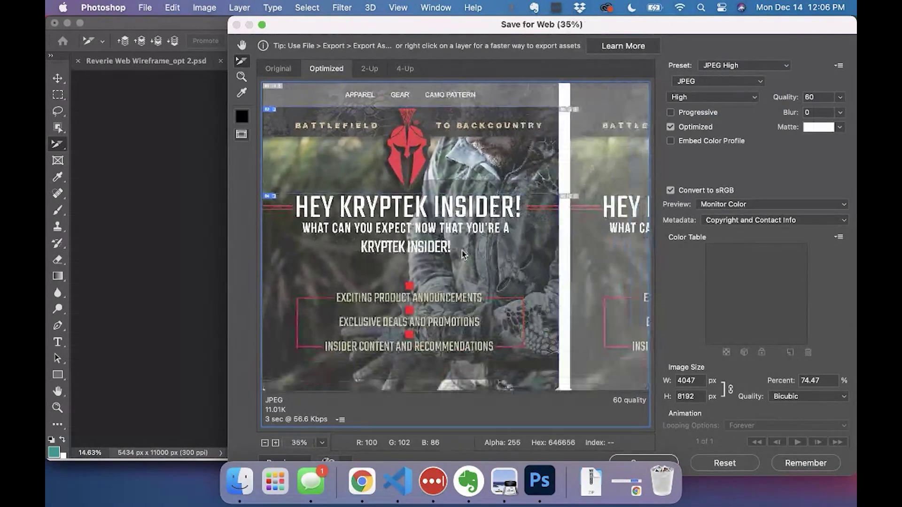
{"action": "scroll", "coordinate": [462, 254], "scroll_direction": "down", "scroll_amount": 4}
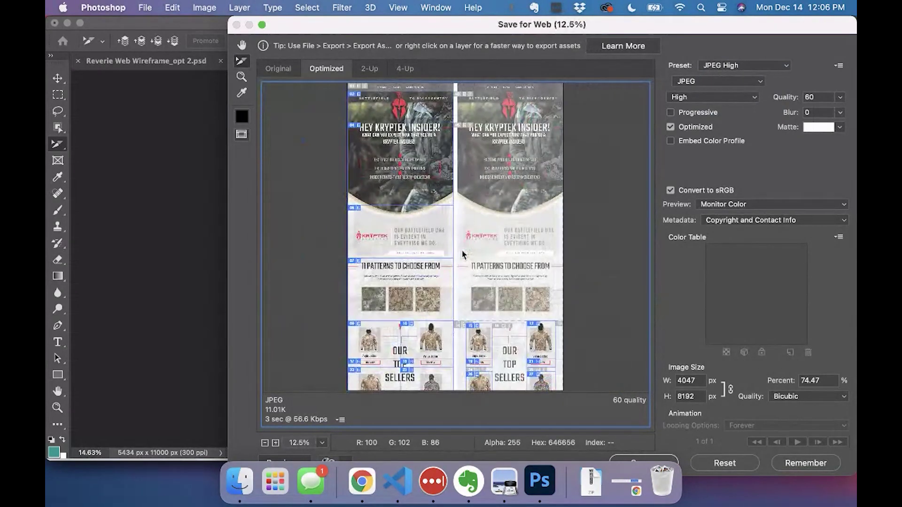
{"action": "left_click", "coordinate": [385, 231]}
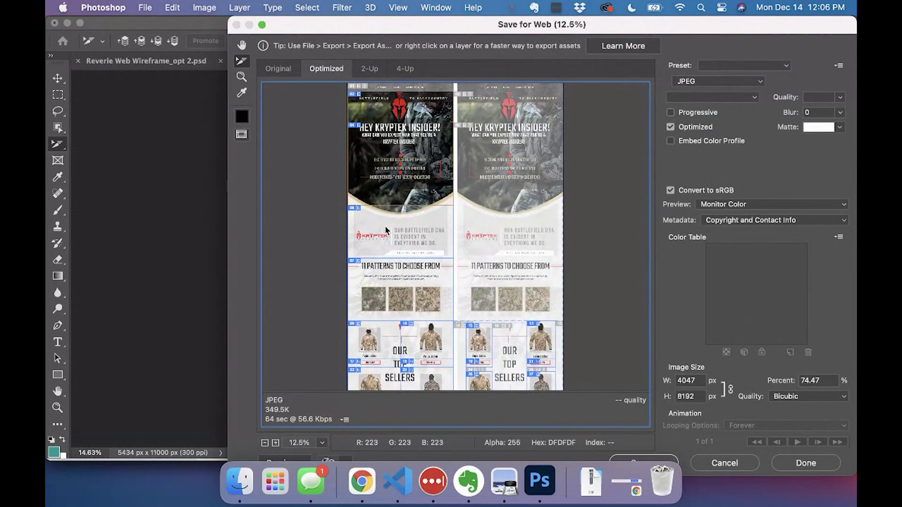
{"action": "left_click_drag", "start_coordinate": [385, 230], "coordinate": [379, 335]}
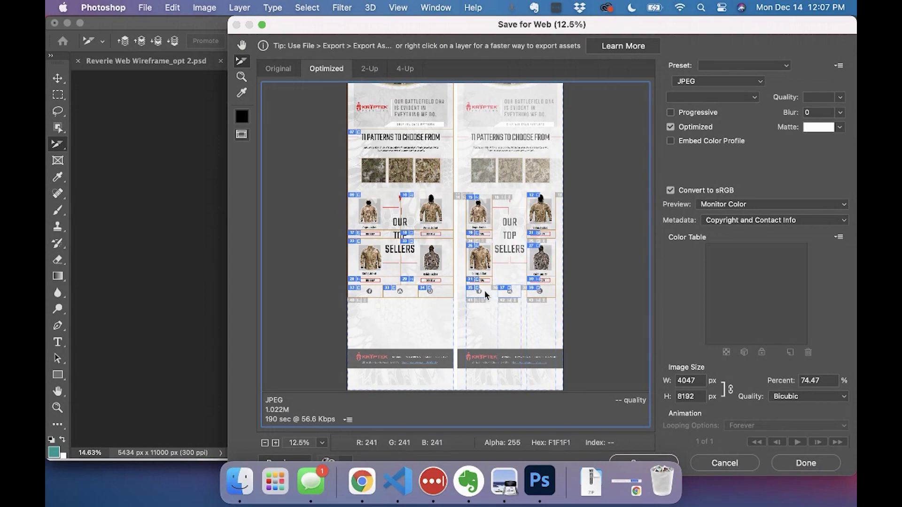
{"action": "left_click", "coordinate": [540, 295]}
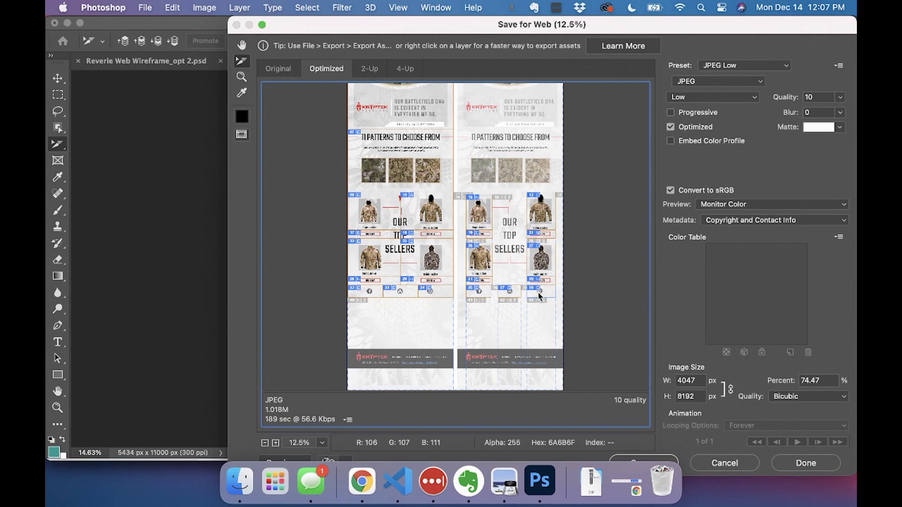
- Select all slices, then check individual slices 37 and 07 and their settings
{"action": "key", "text": "super+a"}
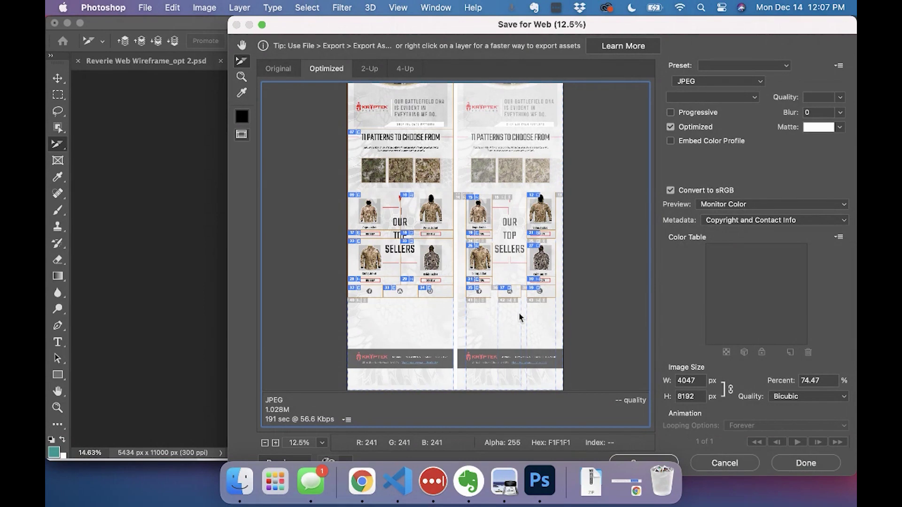
{"action": "left_click", "coordinate": [540, 294]}
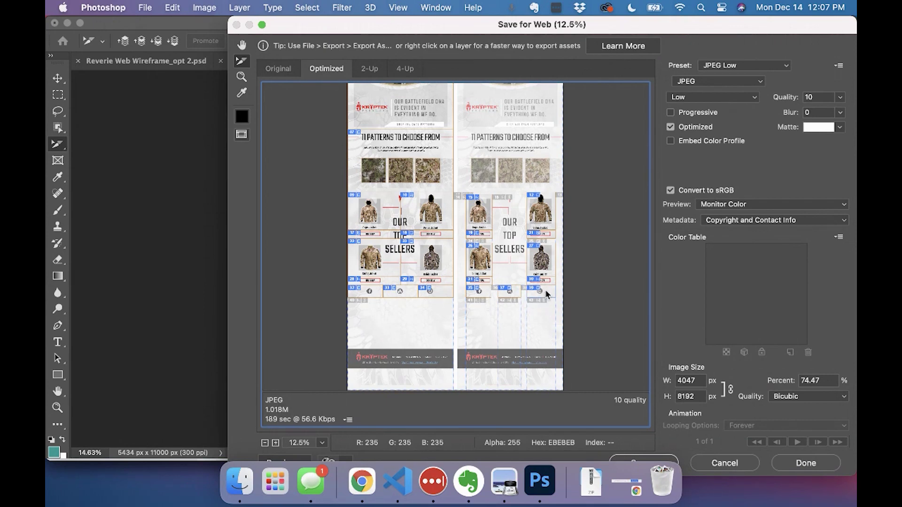
{"action": "left_click", "coordinate": [511, 292], "text": "shift"}
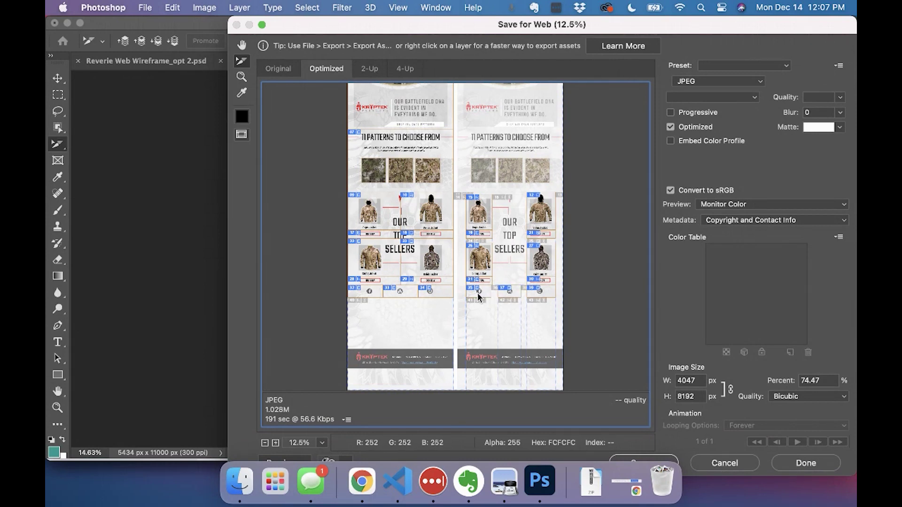
{"action": "left_click", "coordinate": [401, 172]}
{"action": "left_click", "coordinate": [314, 355]}
- Apply the JPEG High preset, quality 60, to the selected slices
{"action": "left_click", "coordinate": [746, 66]}
{"action": "left_click", "coordinate": [727, 155]}
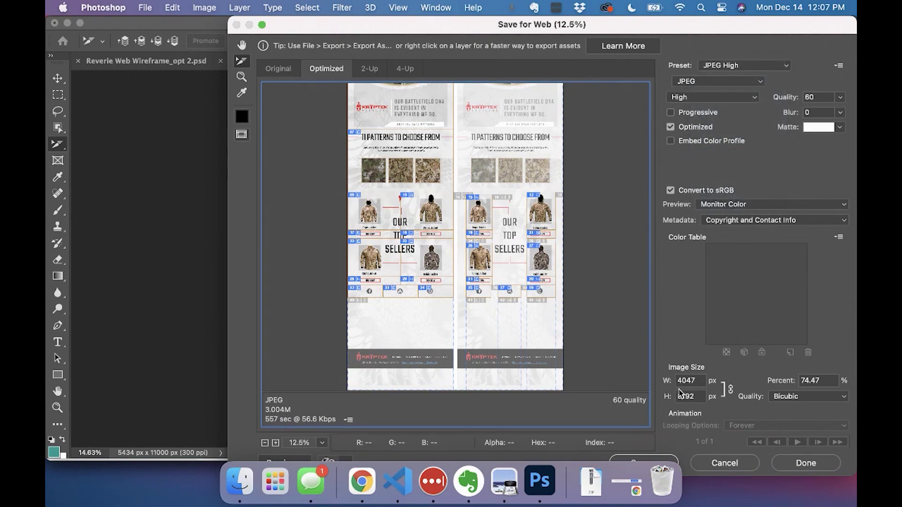
{"action": "scroll", "coordinate": [546, 345], "scroll_direction": "up", "scroll_amount": 5}
{"action": "scroll", "coordinate": [546, 346], "scroll_direction": "down", "scroll_amount": 5}
- Save the JPEG High slices into 3-Welcome Series, then confirm them in its images folder in Finder
{"action": "left_click", "coordinate": [666, 460]}
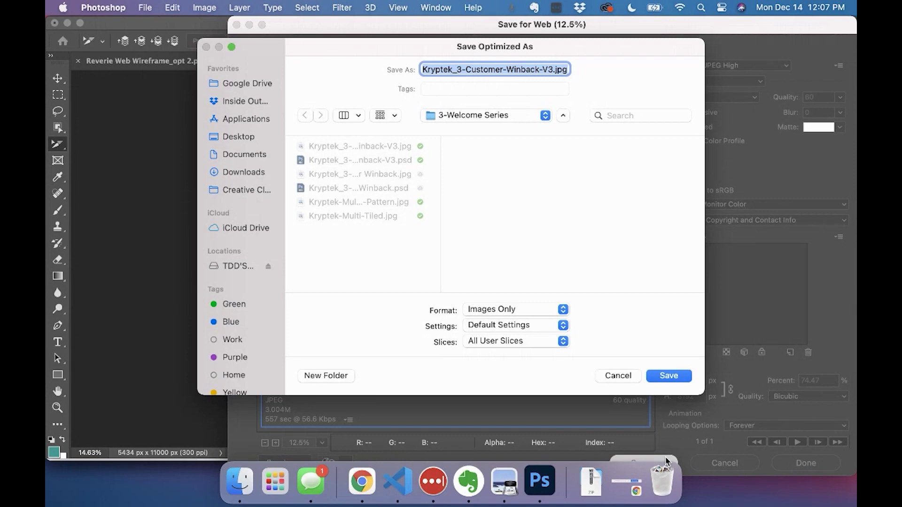
{"action": "left_click", "coordinate": [661, 375]}
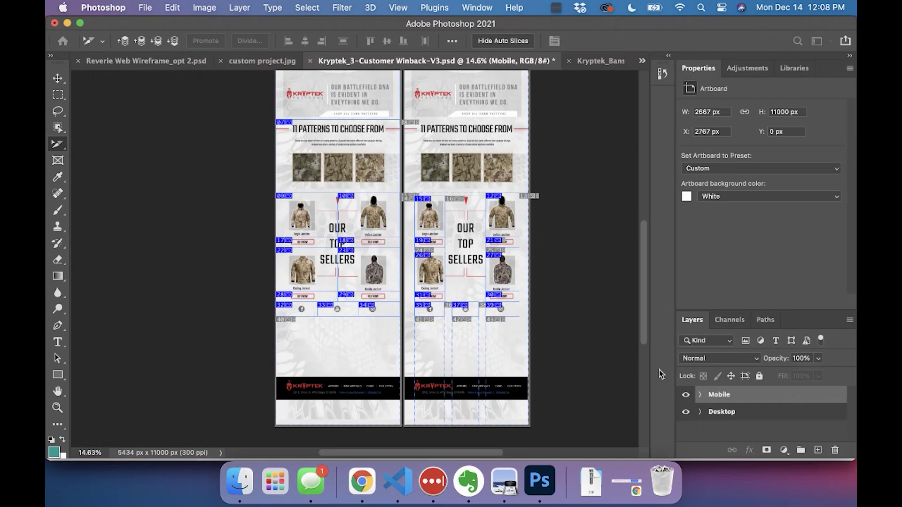
{"action": "key", "text": "super+Tab"}
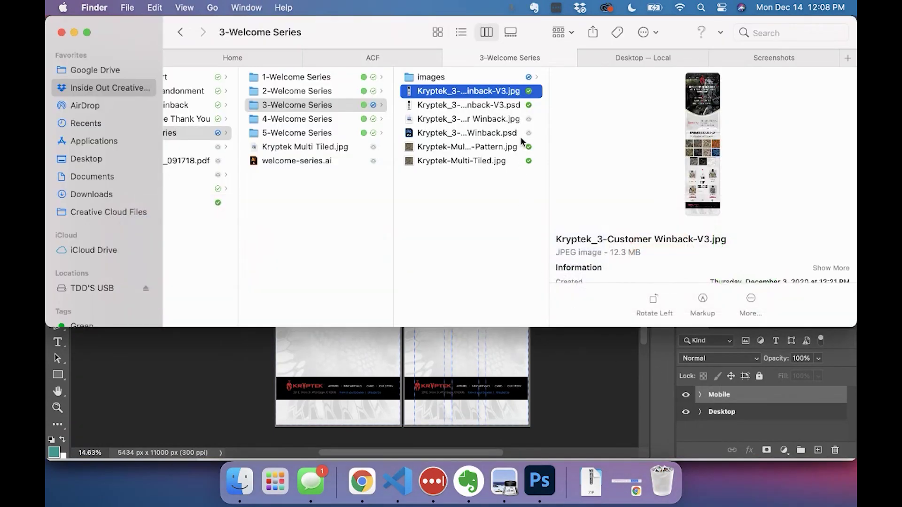
{"action": "left_click", "coordinate": [493, 80]}
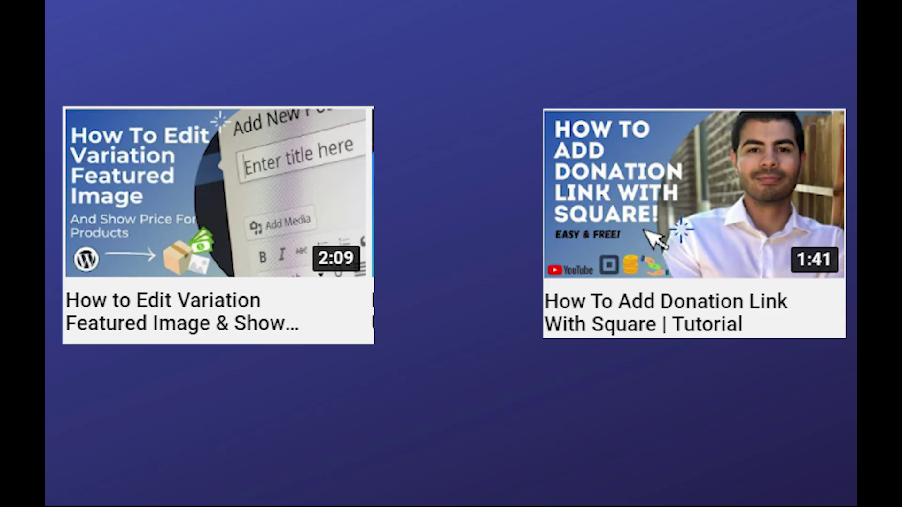